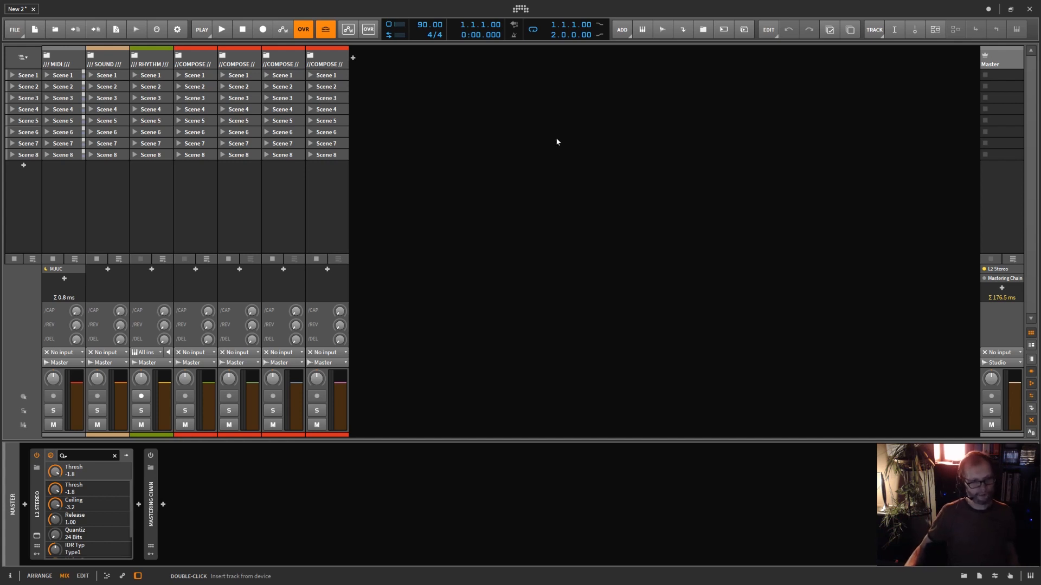
# Check the saved project templates in the dashboard, and open the DSP Performance Graph away from the tracks.
pyautogui.click(521, 9)
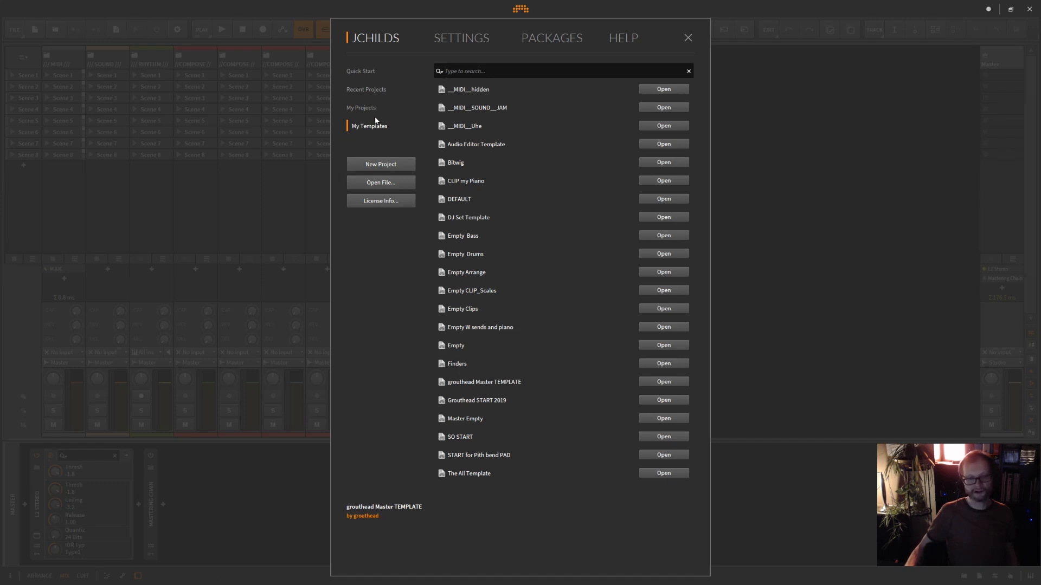
pyautogui.click(688, 38)
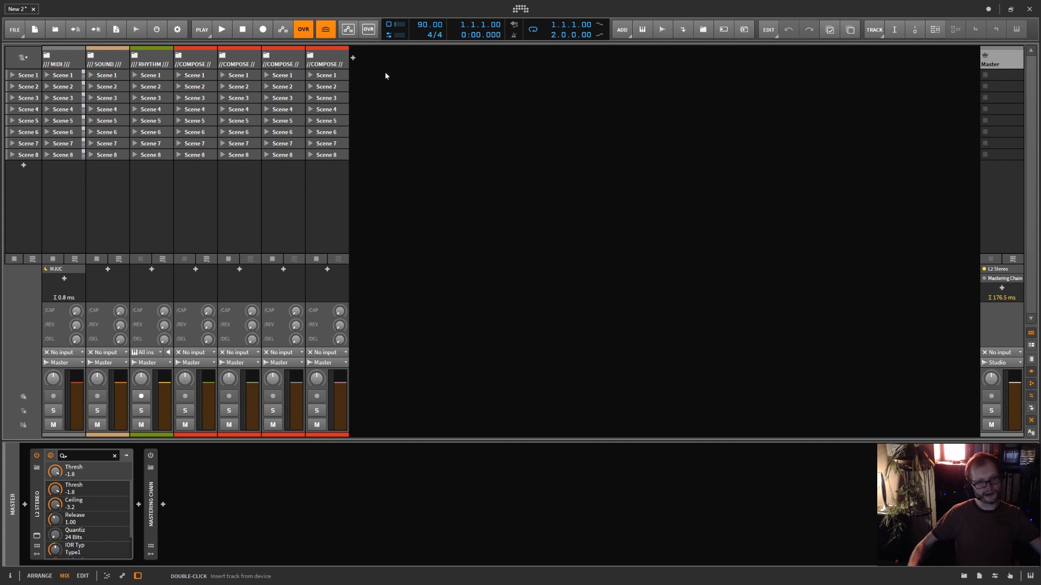
pyautogui.click(390, 31)
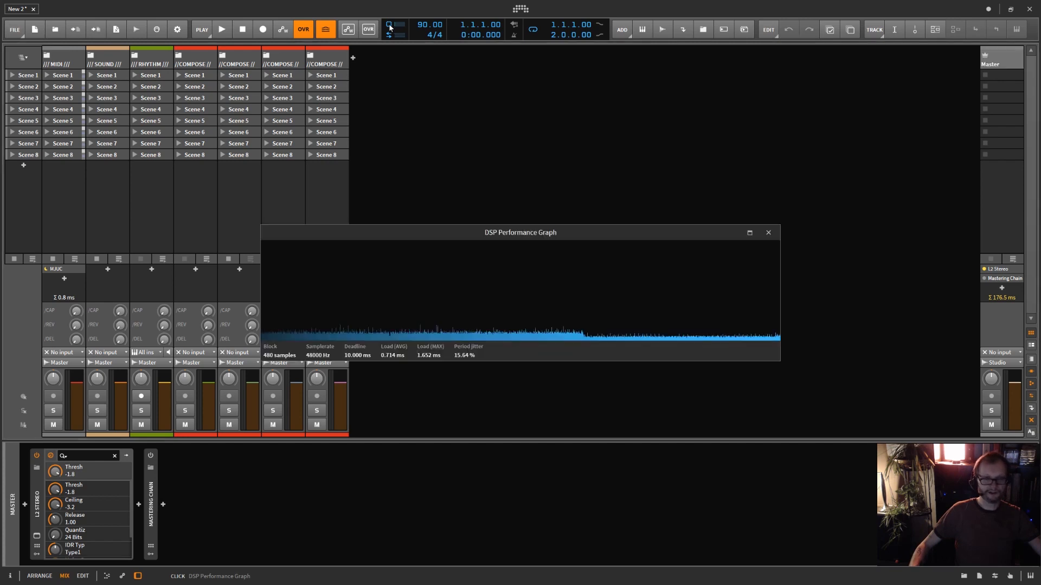
pyautogui.moveTo(516, 233); pyautogui.dragTo(679, 295)
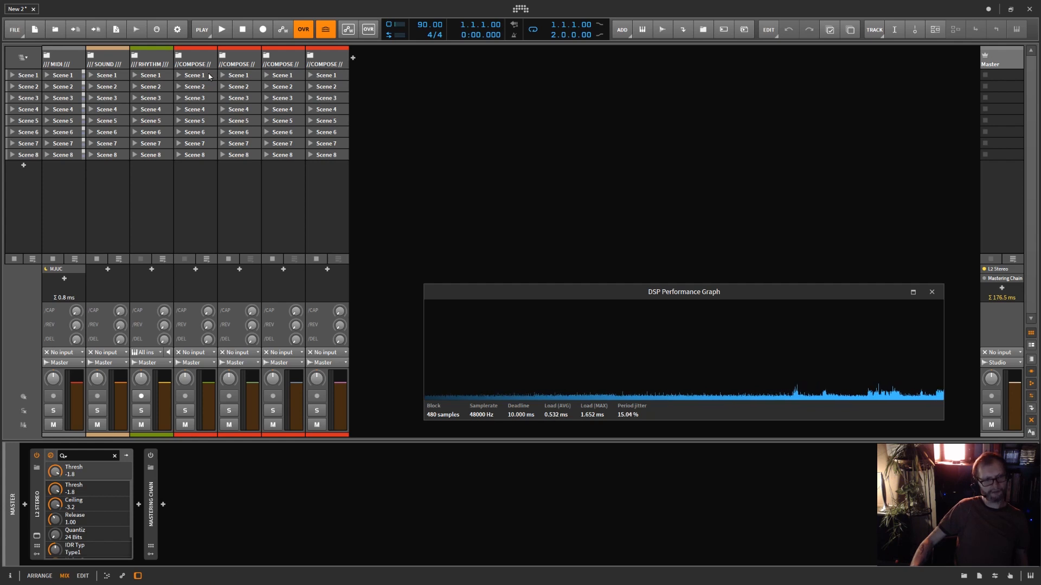
# Unfold the SOUND group and show the Select devices of its BASS, CHORDS and MELODY tracks in the device chain.
pyautogui.click(90, 57)
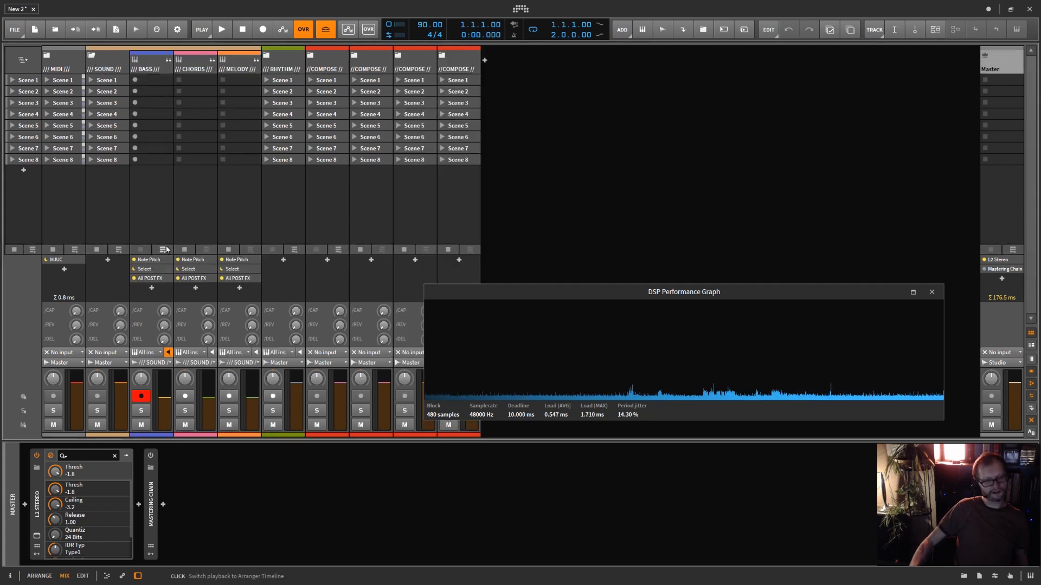
pyautogui.click(156, 270)
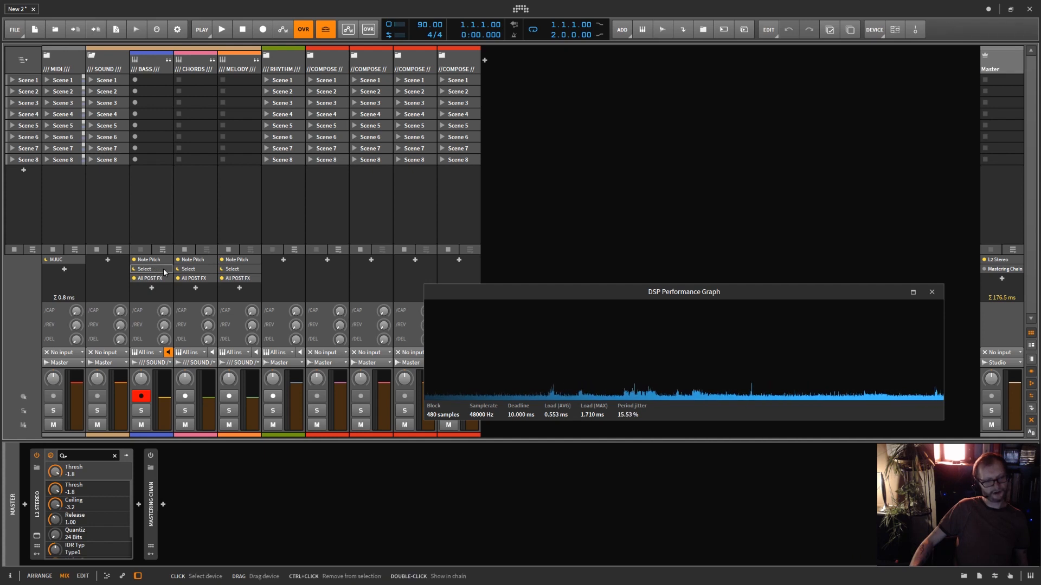
pyautogui.doubleClick(164, 268)
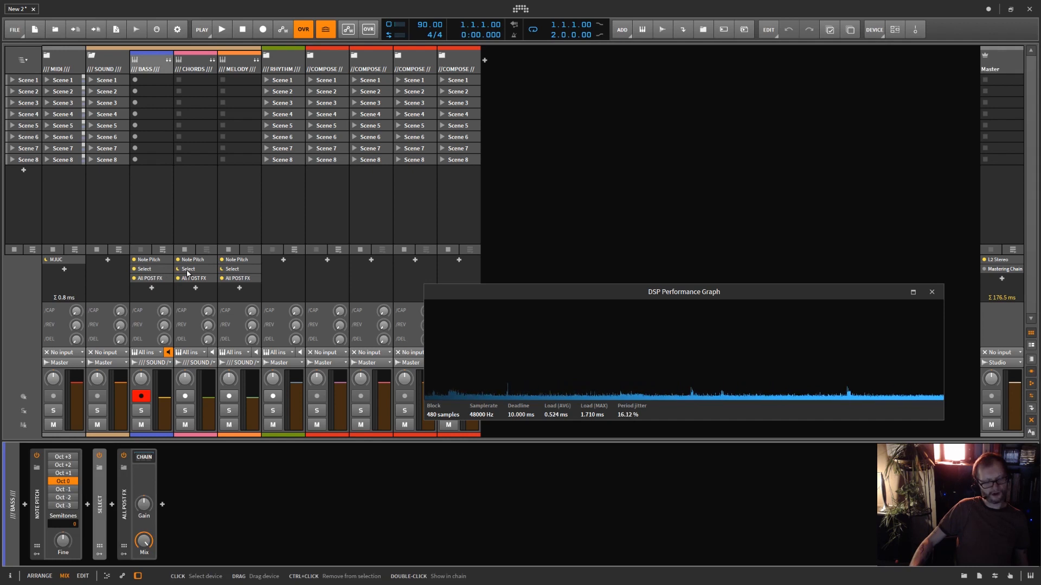
pyautogui.doubleClick(188, 271)
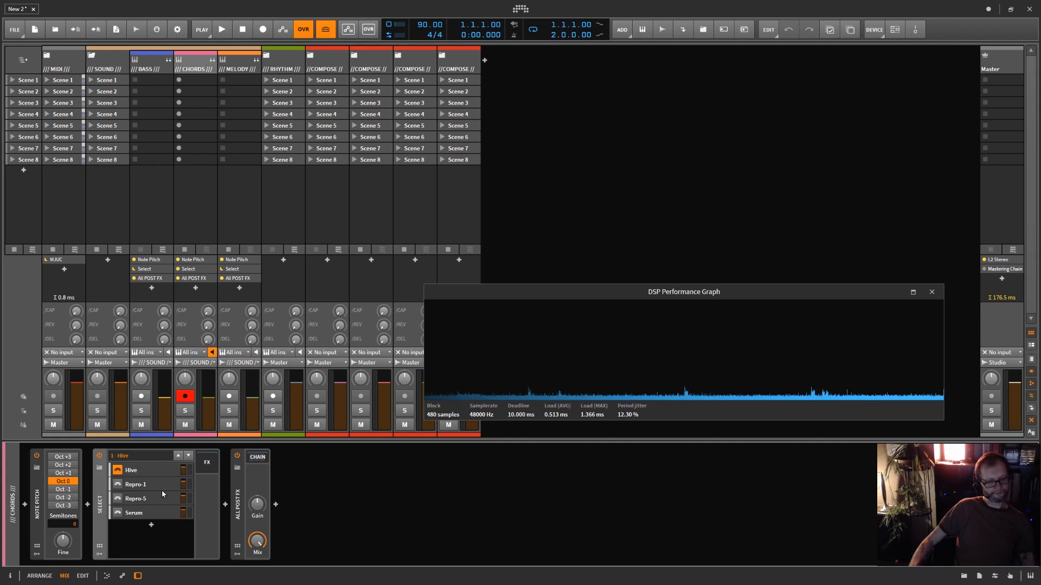
pyautogui.doubleClick(245, 274)
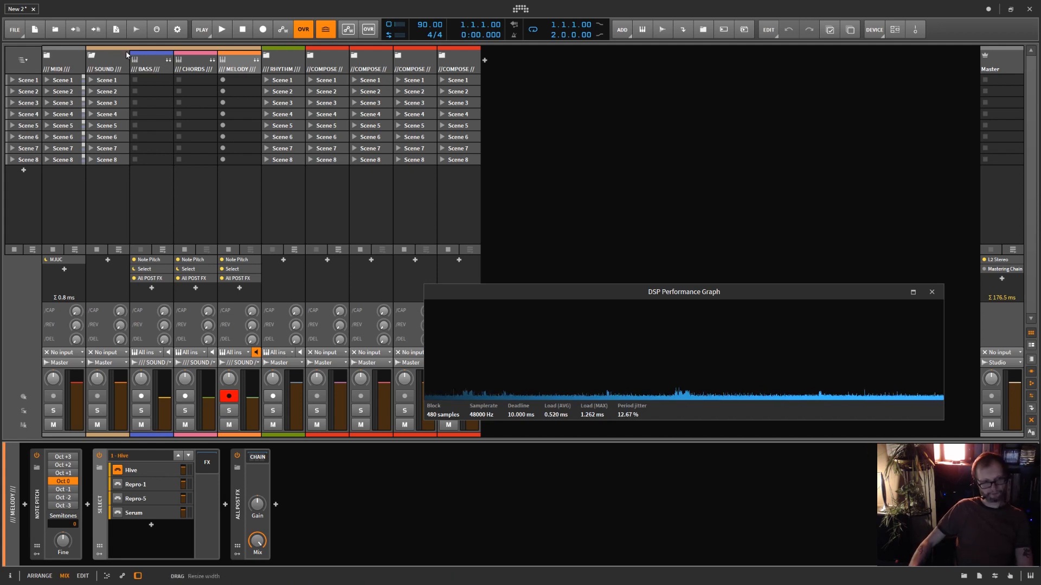
# Fold the SOUND group and close the DSP Performance Graph.
pyautogui.click(95, 54)
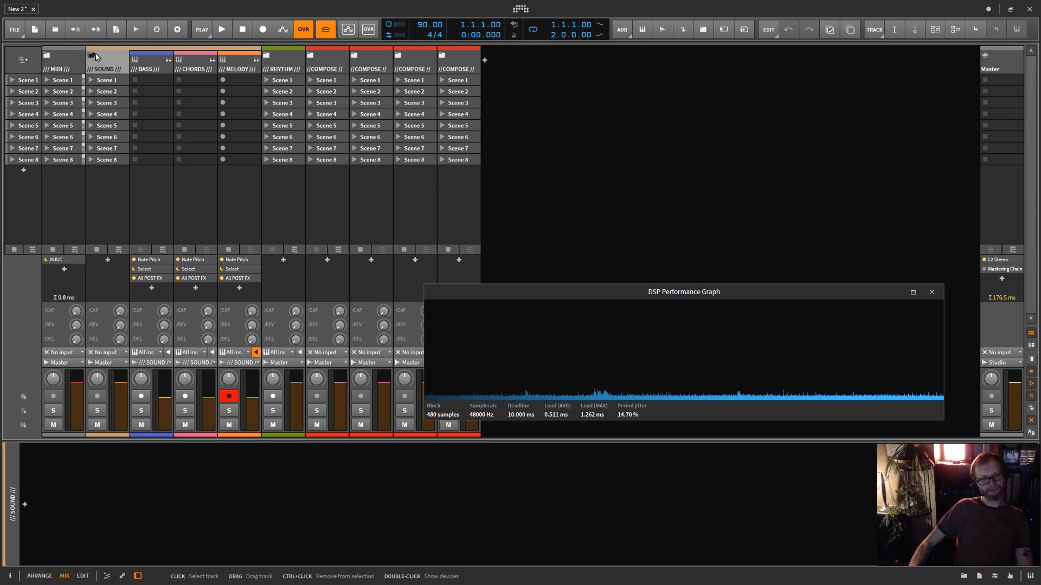
pyautogui.click(91, 55)
pyautogui.click(91, 55)
pyautogui.click(91, 55)
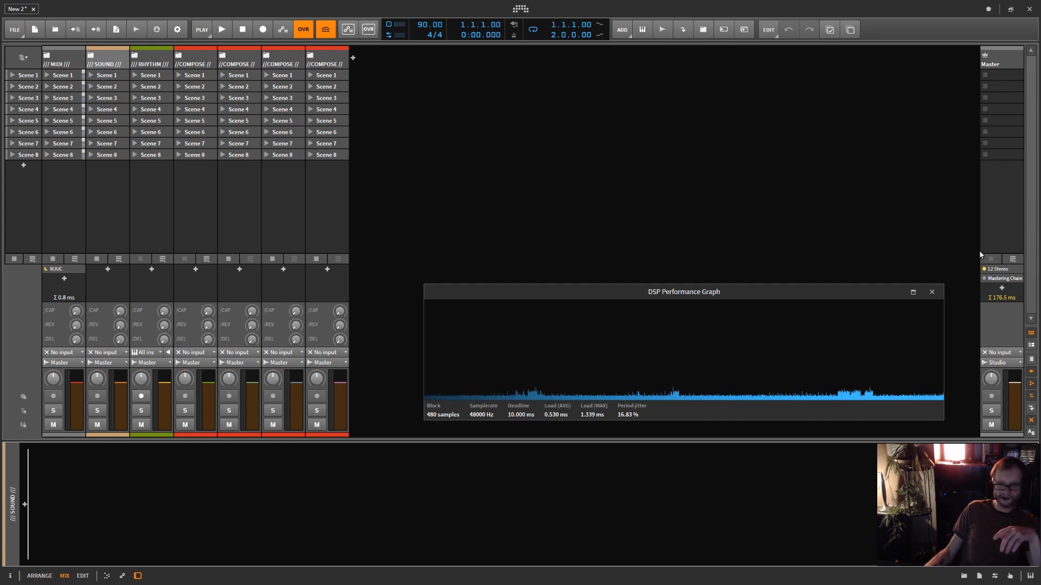
pyautogui.click(932, 293)
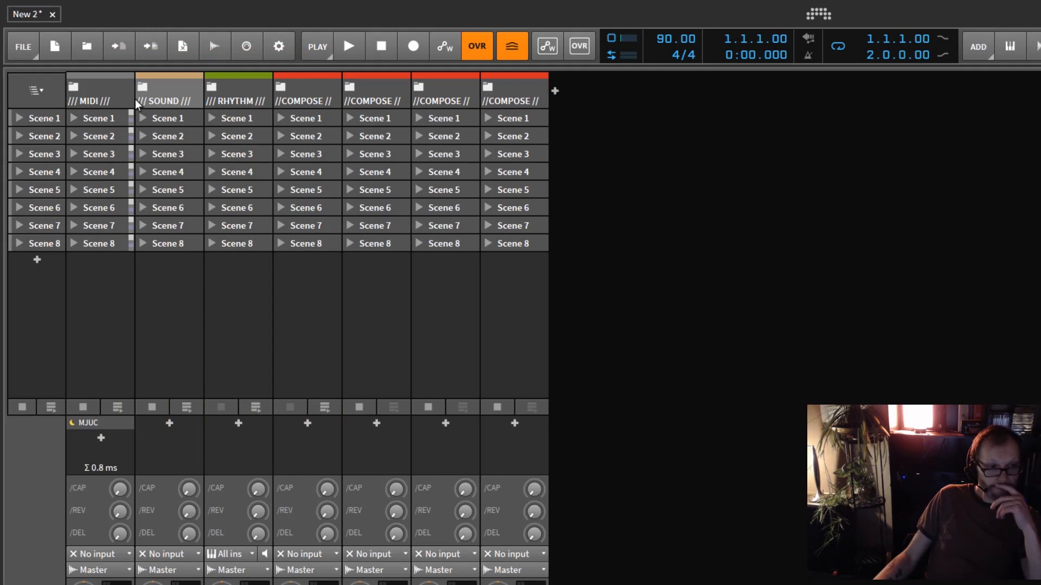
# Unfold the MIDI group and select its (Lydian)_F track.
pyautogui.click(239, 101)
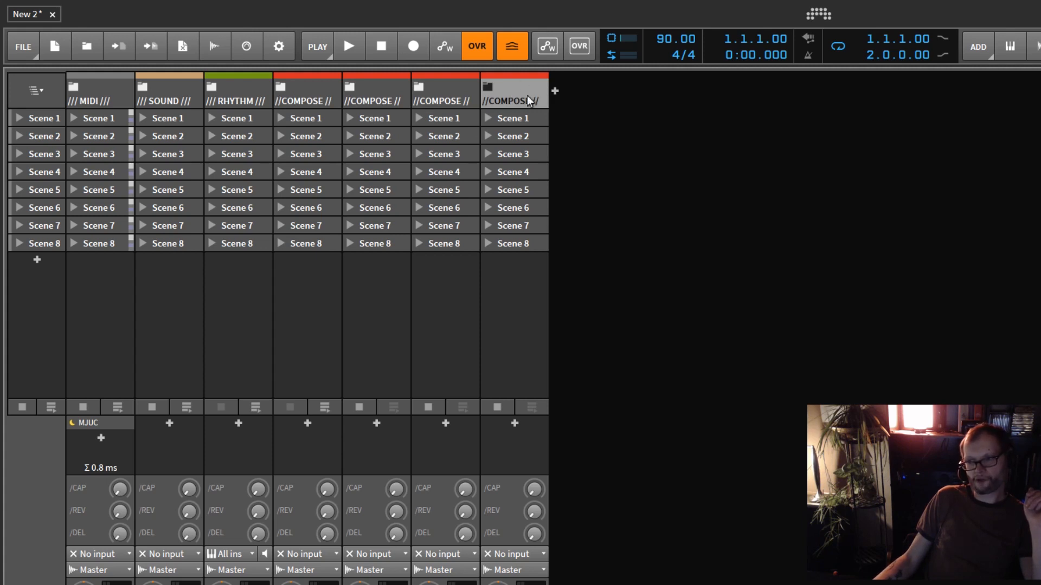
pyautogui.click(74, 88)
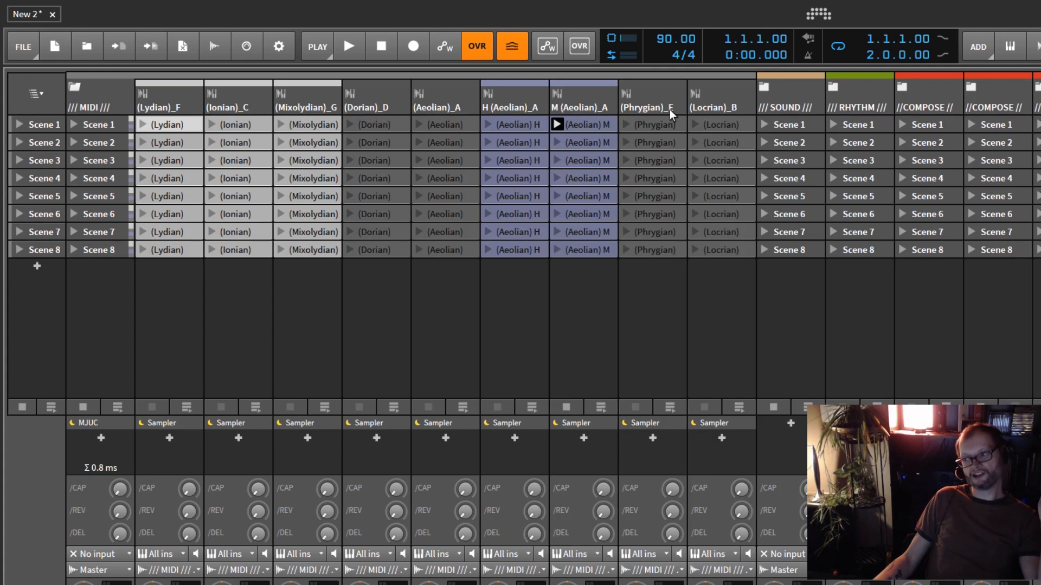
pyautogui.click(173, 105)
pyautogui.click(246, 110)
pyautogui.click(171, 106)
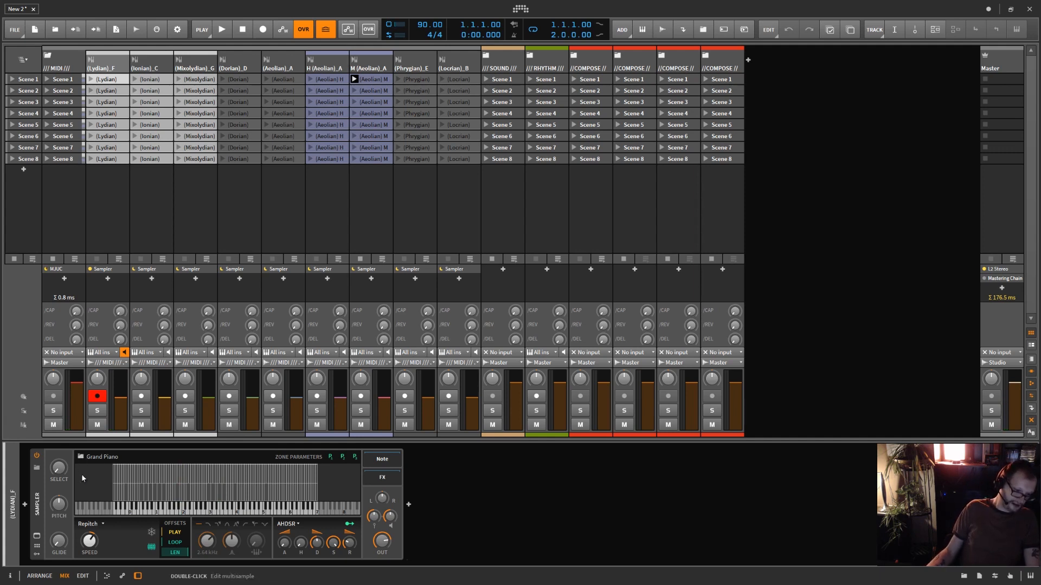
# Examine the Grand Piano multisample zones in the expanded Sampler editor and close it.
pyautogui.click(36, 536)
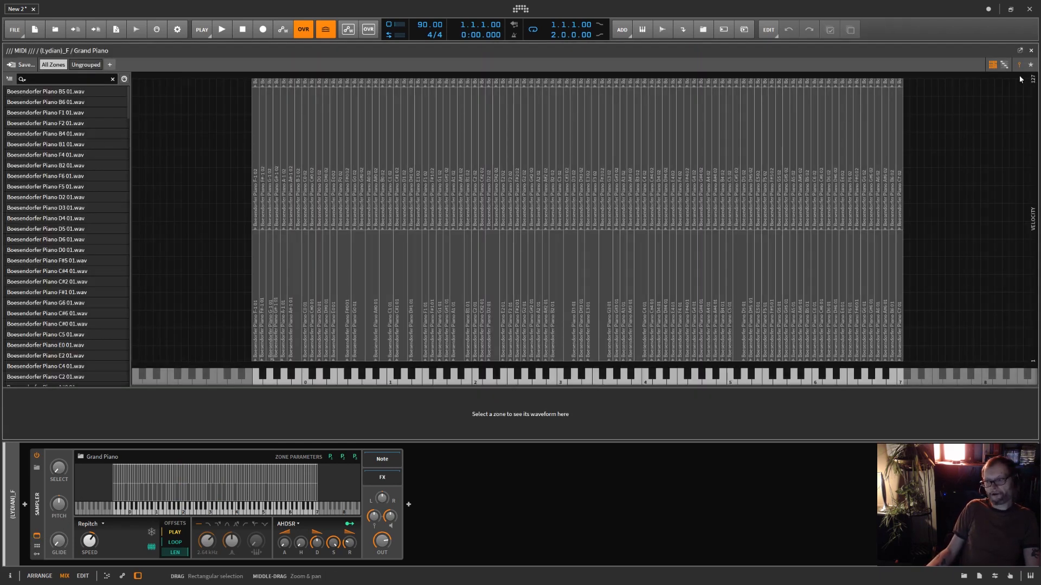
pyautogui.click(37, 536)
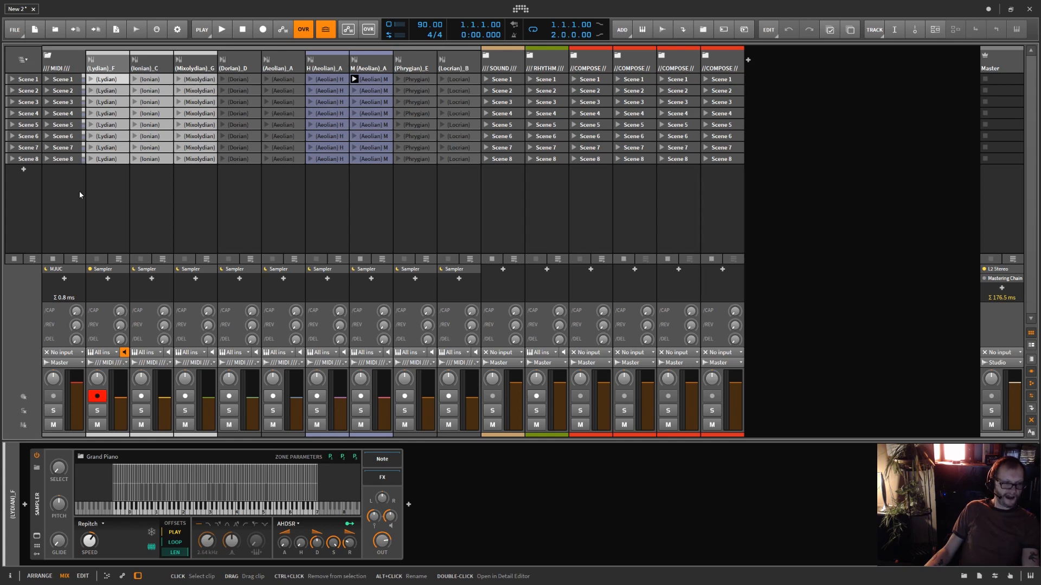
# Raise the MIDI group's /REV send to 0.0 dB to audition the piano with reverb and turn it back down.
pyautogui.moveTo(75, 325)
pyautogui.moveTo(76, 325); pyautogui.dragTo(77, 277)
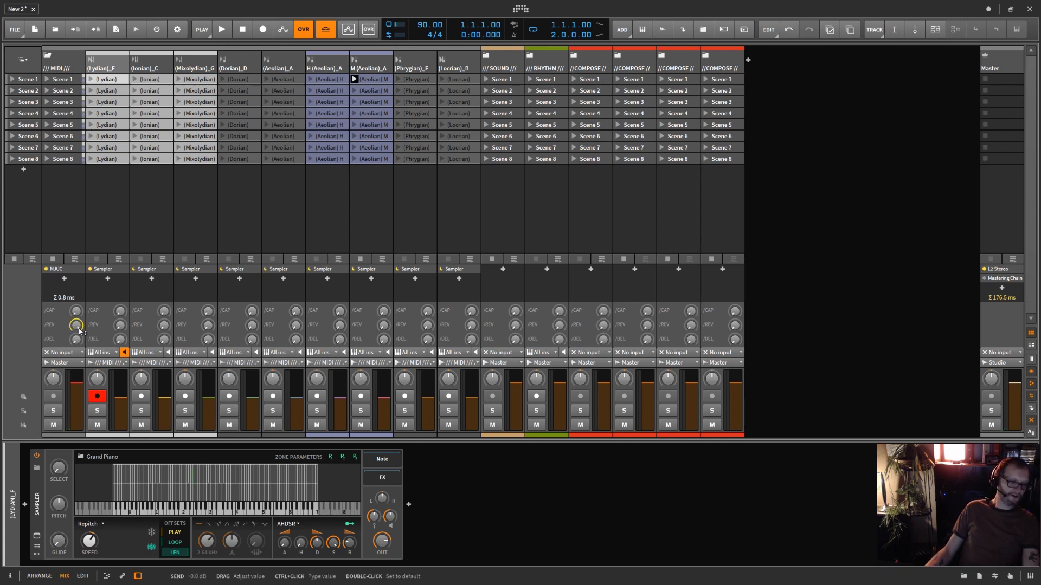
pyautogui.moveTo(78, 328); pyautogui.dragTo(78, 332)
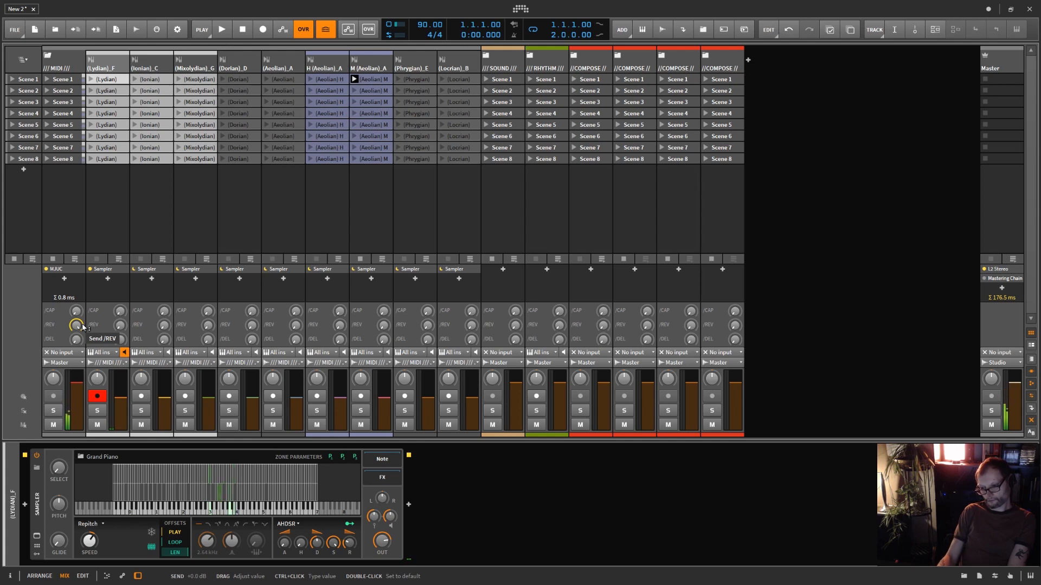
pyautogui.moveTo(83, 327); pyautogui.dragTo(82, 347)
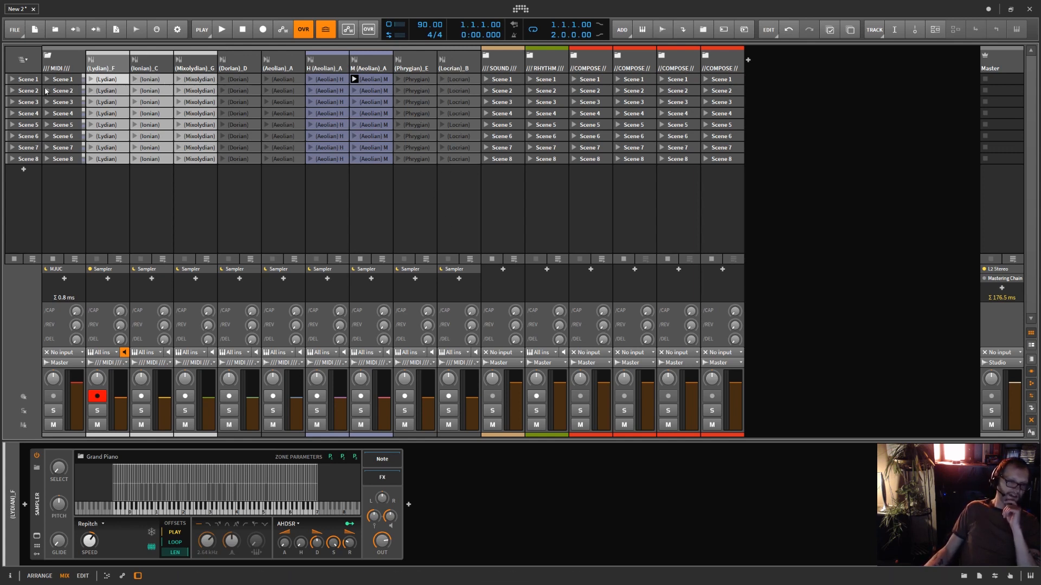
# Open the Scene 1 (Lydian) clip in the detail editor and enlarge the editor to show its chords and scale notes.
pyautogui.doubleClick(105, 79)
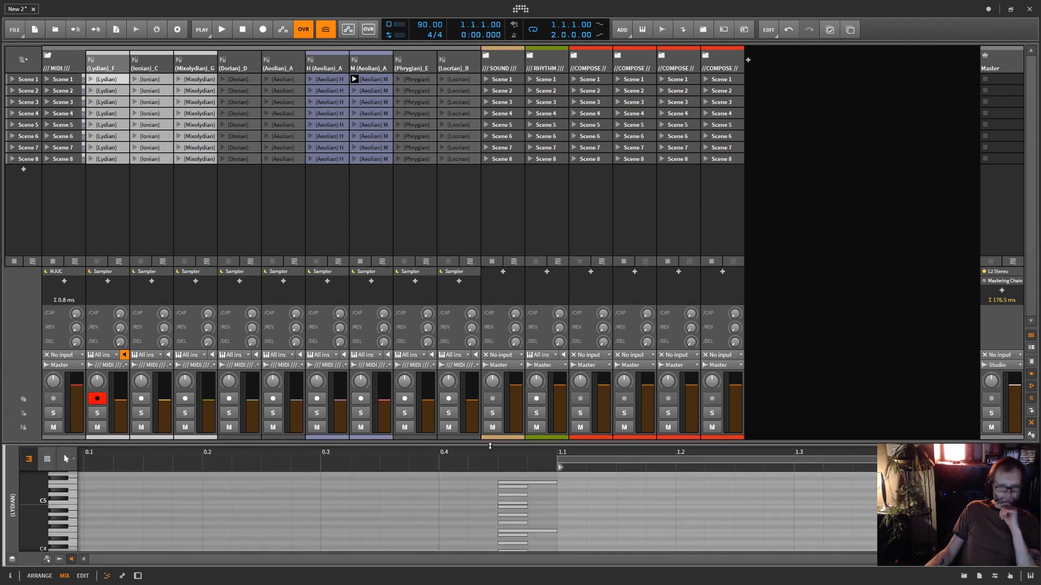
pyautogui.moveTo(493, 443); pyautogui.dragTo(462, 207)
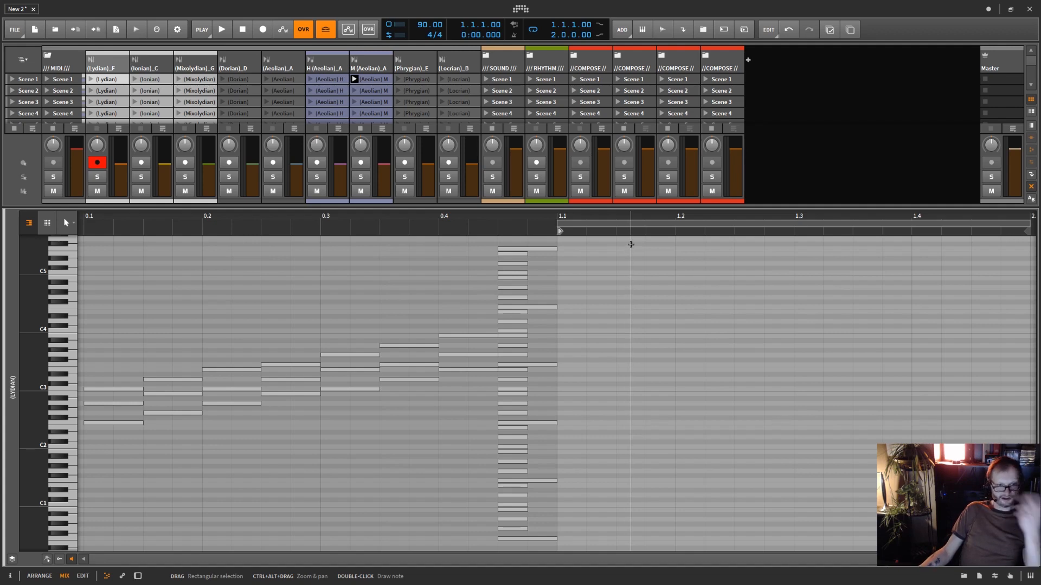
pyautogui.moveTo(554, 209); pyautogui.dragTo(555, 328)
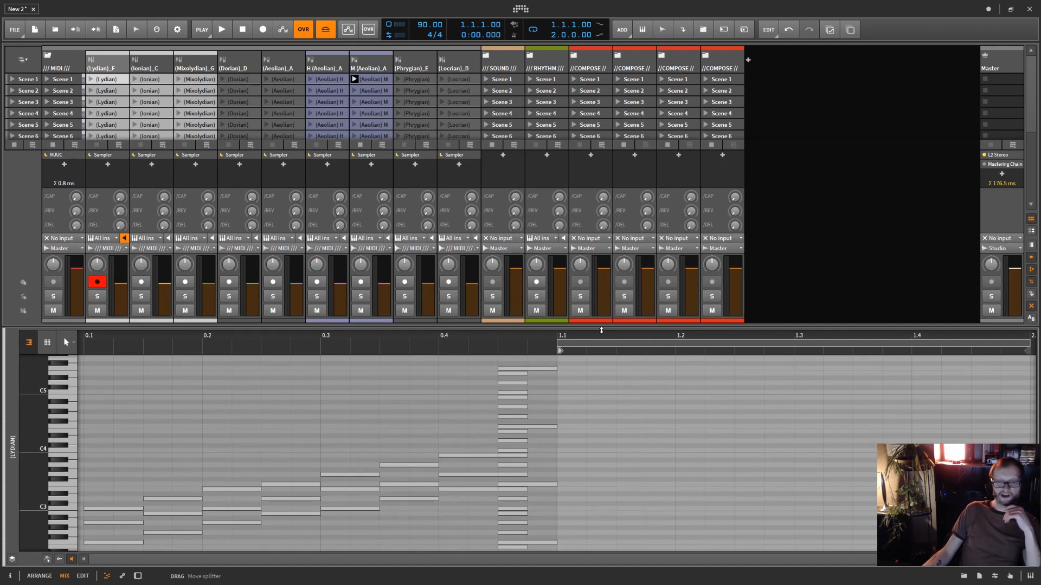
pyautogui.moveTo(602, 329)
pyautogui.mouseDown()
pyautogui.moveTo(600, 186)
pyautogui.moveTo(617, 337)
pyautogui.mouseUp()
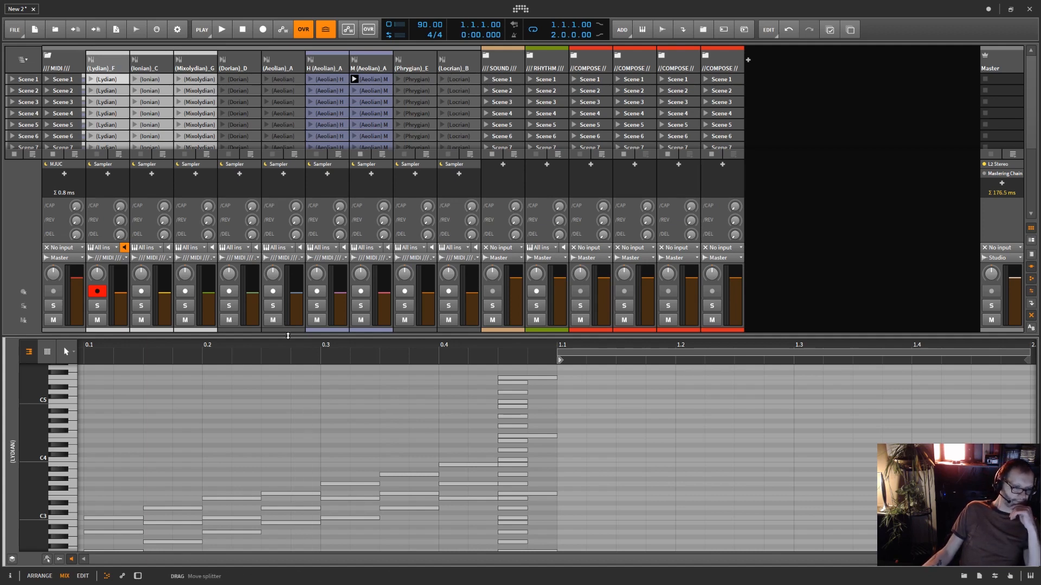
pyautogui.moveTo(288, 336); pyautogui.dragTo(288, 297)
# Examine the chords and scale notes in the Scene 1 clips of the other modes, from Ionian through Locrian.
pyautogui.click(147, 81)
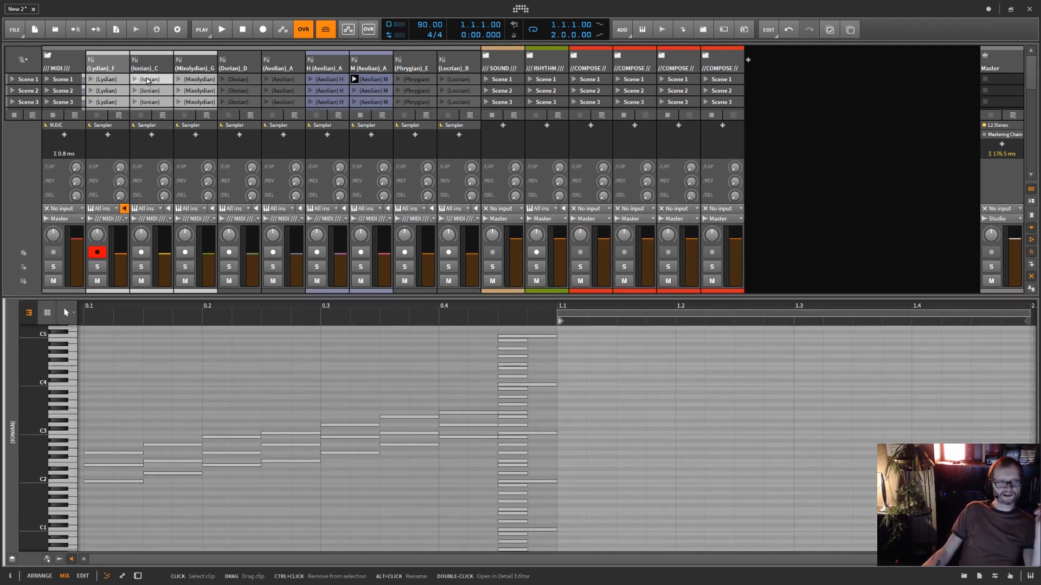
pyautogui.click(195, 80)
pyautogui.click(241, 80)
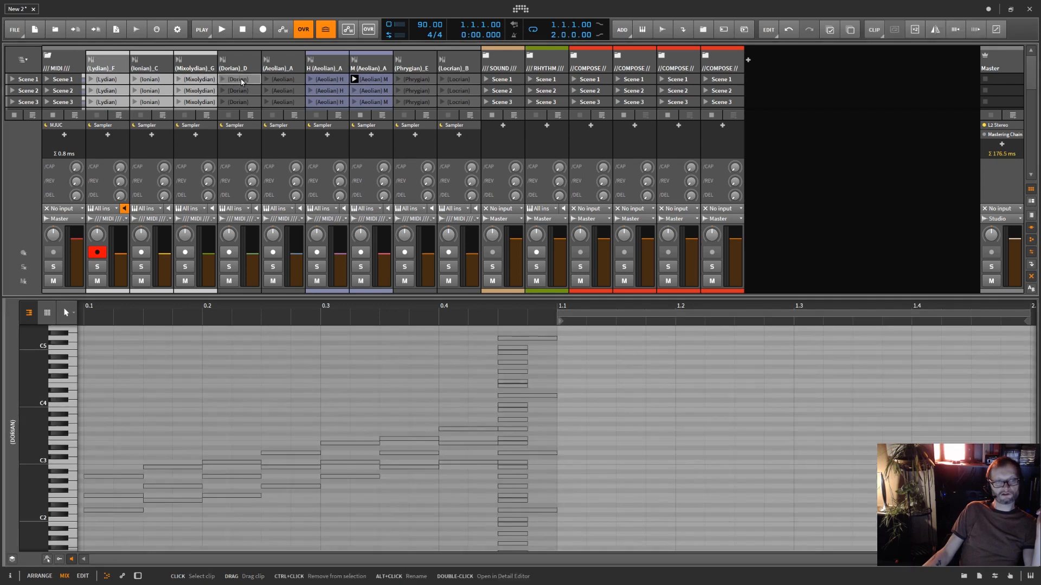
pyautogui.click(284, 80)
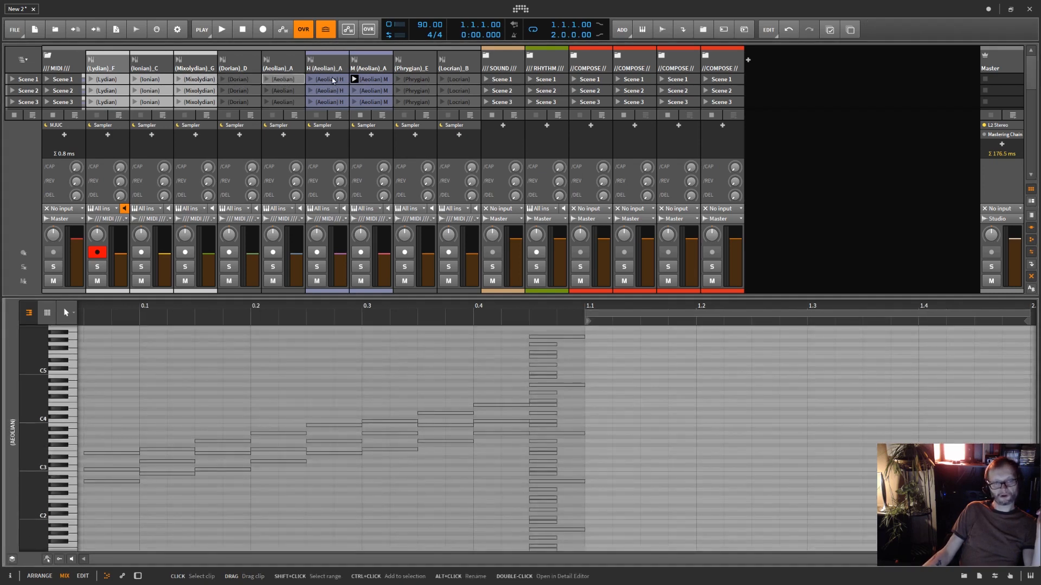
pyautogui.click(362, 79)
pyautogui.click(408, 79)
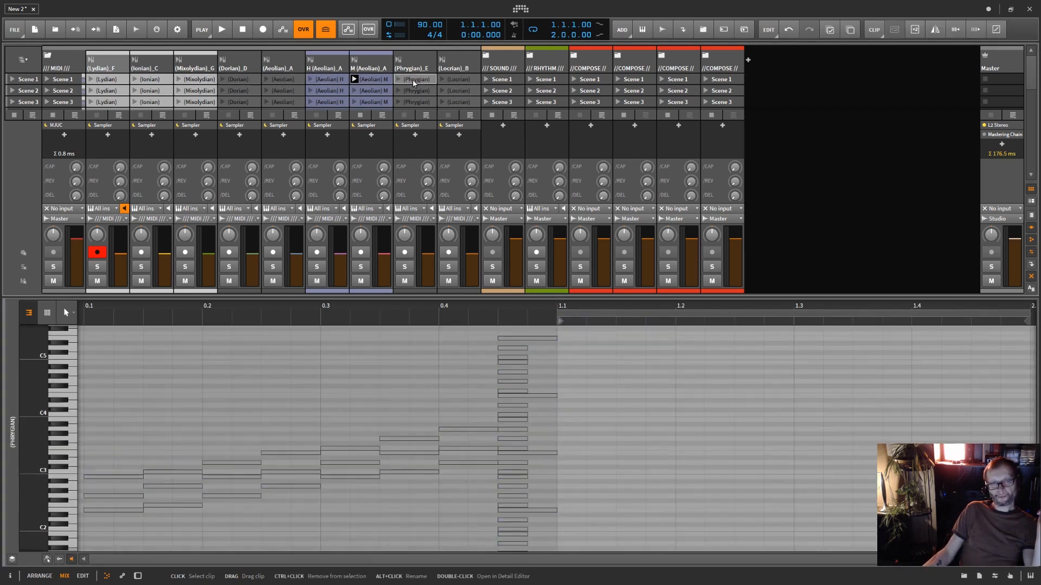
pyautogui.click(459, 79)
# Move the first chord of the (Locrian) clip to position 1.1.
pyautogui.moveTo(475, 385); pyautogui.dragTo(308, 372)
pyautogui.moveTo(176, 397); pyautogui.dragTo(163, 499)
pyautogui.moveTo(112, 401); pyautogui.dragTo(131, 517)
pyautogui.press('Right')
pyautogui.press('Right')
pyautogui.press('Right')
pyautogui.press('Right')
pyautogui.press('Right')
pyautogui.press('Right')
pyautogui.press('Right')
pyautogui.press('Right')
pyautogui.press('Right')
pyautogui.press('Right')
pyautogui.press('Right')
pyautogui.press('Right')
pyautogui.press('Right')
pyautogui.press('Right')
pyautogui.press('Right')
pyautogui.press('Right')
pyautogui.press('Right')
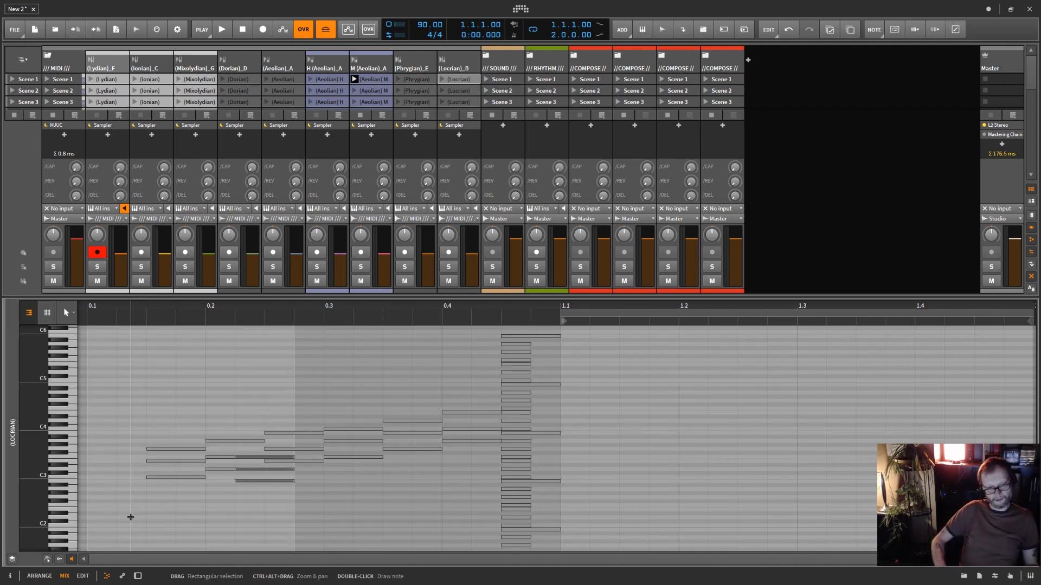
pyautogui.press('Left')
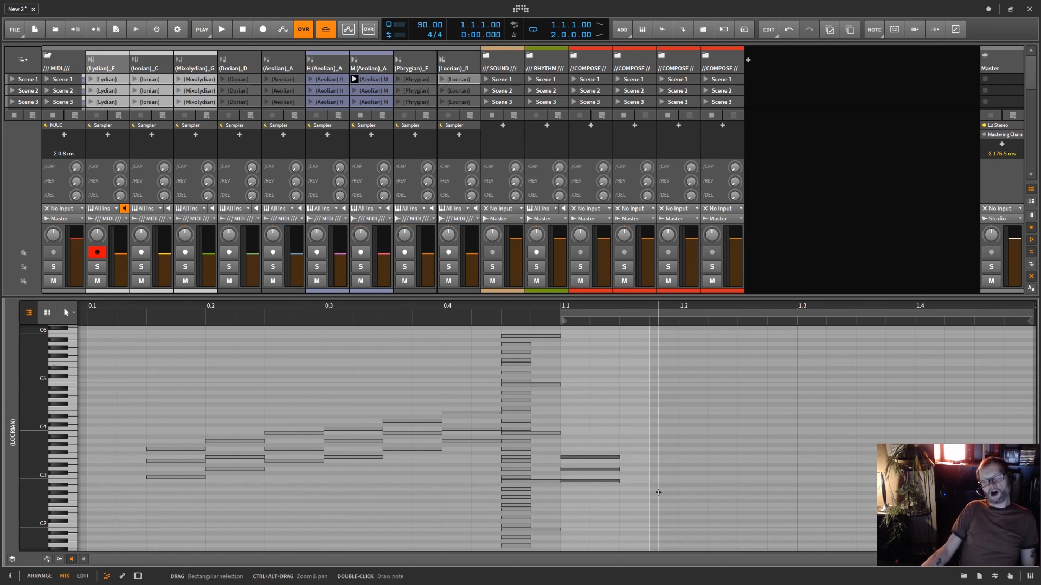
# Move the (Locrian) clip's chord at position 0.2 directly behind the chord at 1.1, ending at 1.2.
pyautogui.moveTo(537, 328); pyautogui.dragTo(239, 531)
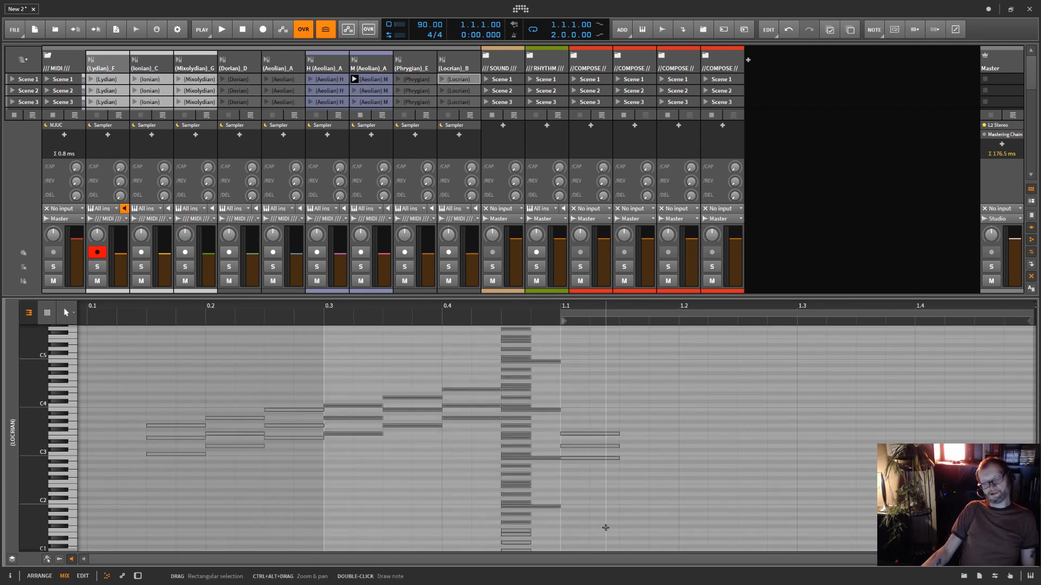
pyautogui.scroll(3, 606, 527)
pyautogui.scroll(-3, 605, 526)
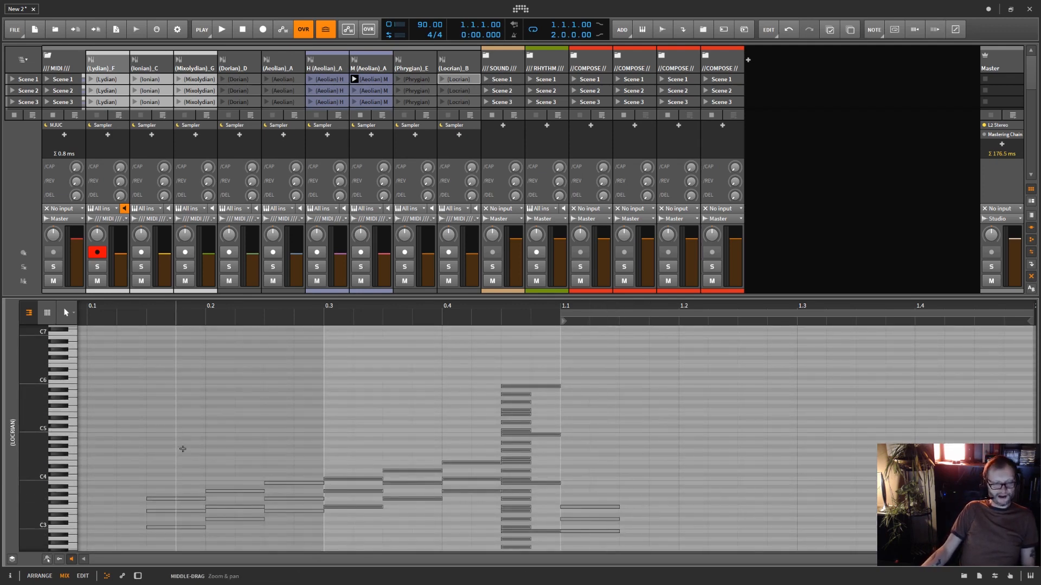
pyautogui.moveTo(225, 456); pyautogui.dragTo(233, 559)
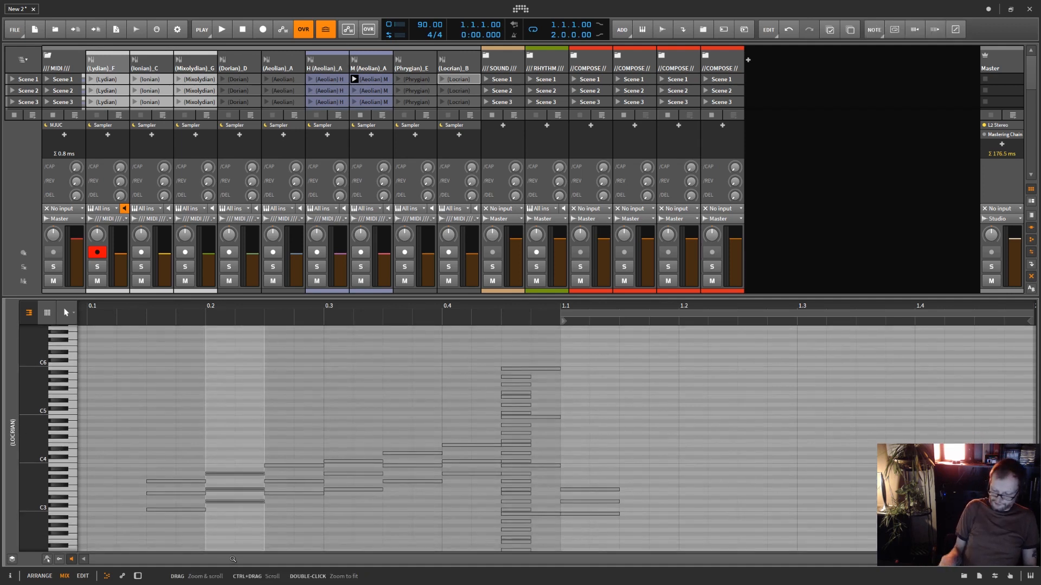
pyautogui.press('Right')
pyautogui.press('Right')
pyautogui.press('Right')
pyautogui.press('Right')
pyautogui.press('Right')
pyautogui.press('Right')
pyautogui.press('Right')
pyautogui.press('Right')
pyautogui.press('Right')
pyautogui.press('Right')
pyautogui.press('Right')
pyautogui.press('Right')
pyautogui.press('Right')
pyautogui.press('Right')
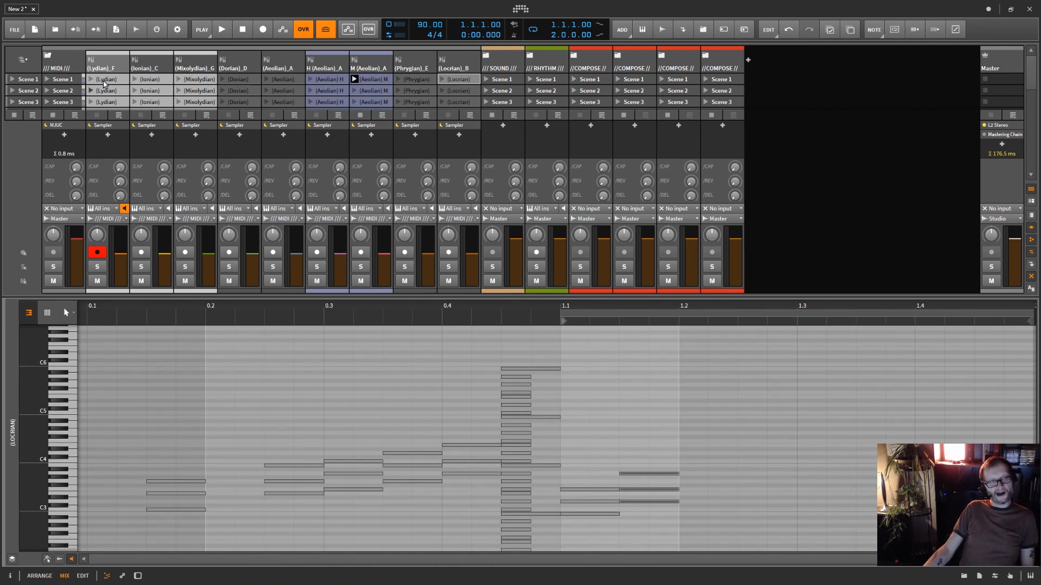
# Launch the (Aeolian) M clip of Scene 1.
pyautogui.click(354, 79)
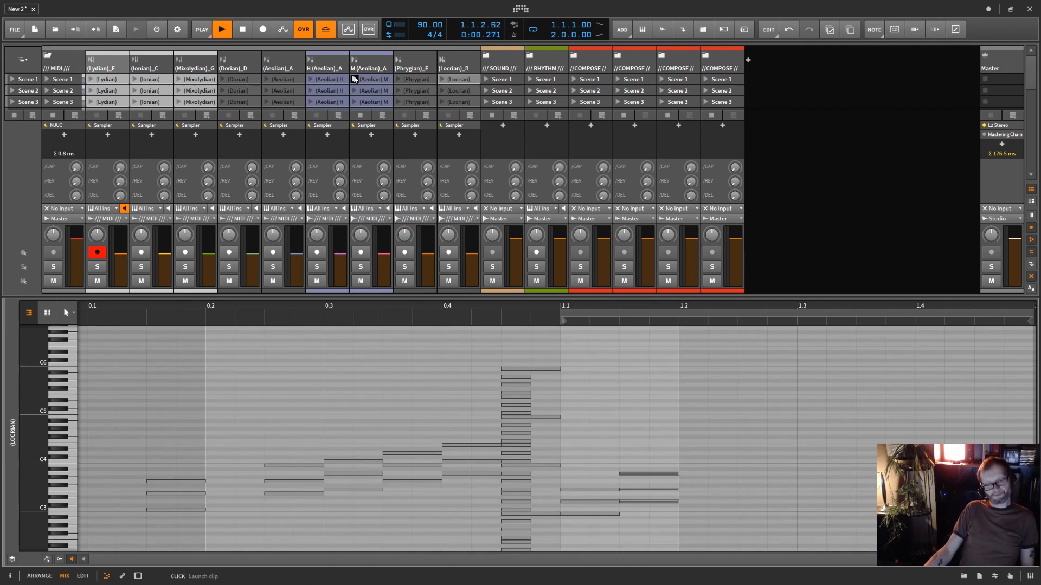
# Examine the notes of the (Lydian), (Ionian) and (Mixolydian) clips in Scene 1.
pyautogui.click(123, 82)
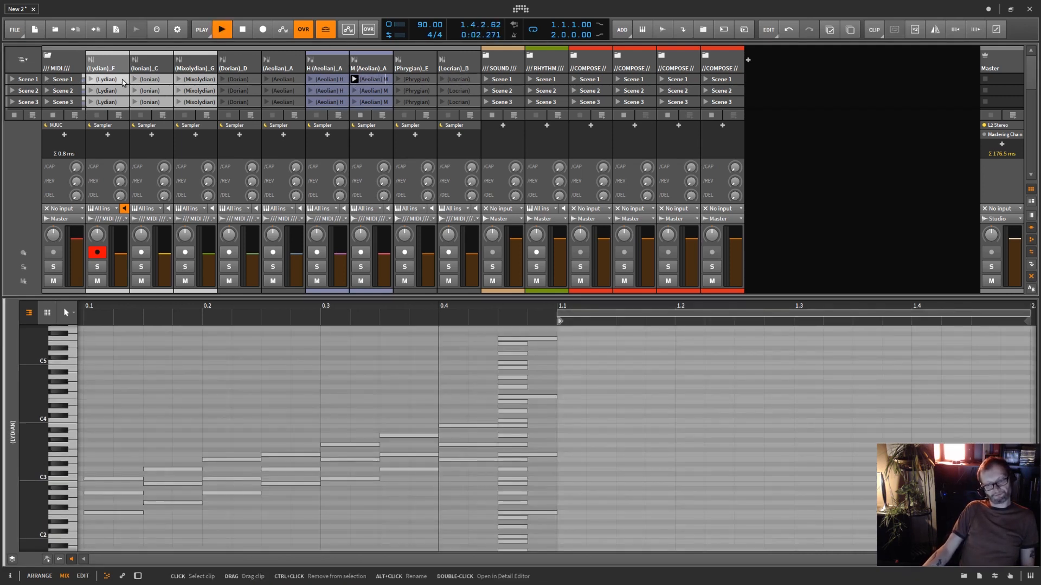
pyautogui.click(153, 83)
pyautogui.click(199, 82)
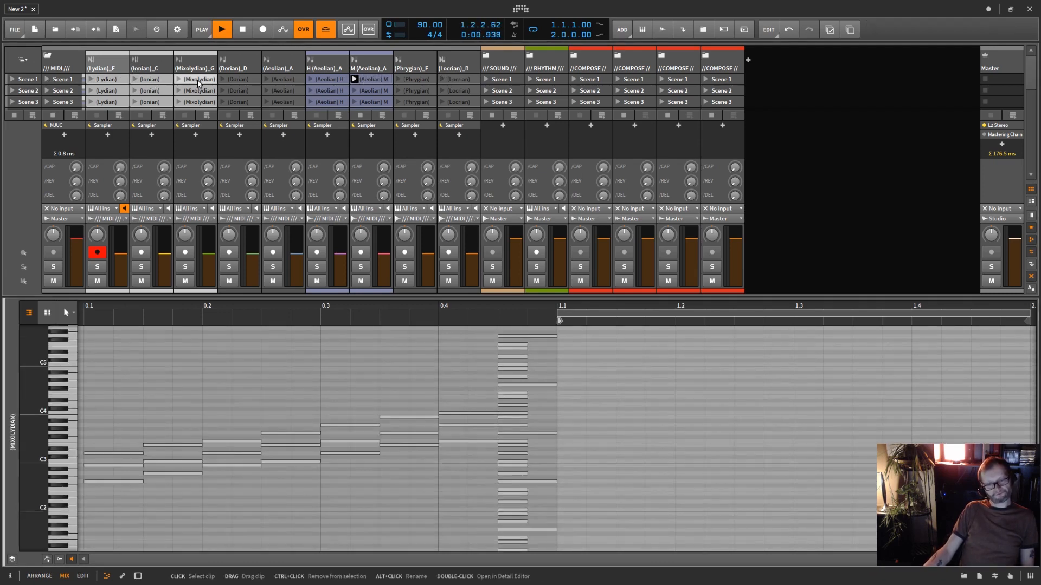
# Enlarge the clip launcher to show Scenes 1 to 8, select the Scene 1 (Lydian) clip and stop playback.
pyautogui.moveTo(252, 298); pyautogui.dragTo(252, 403)
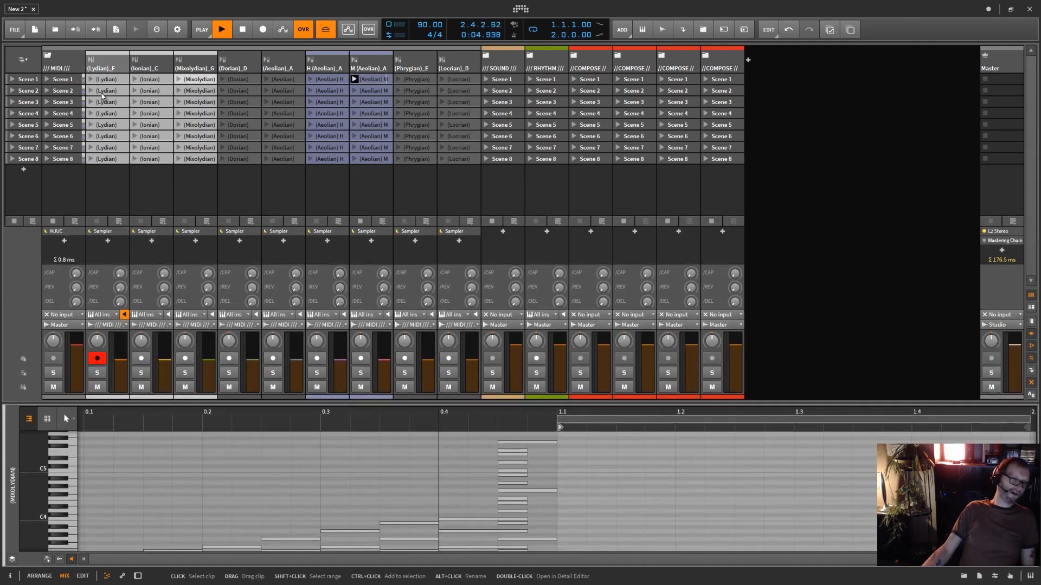
pyautogui.click(119, 82)
pyautogui.press('space')
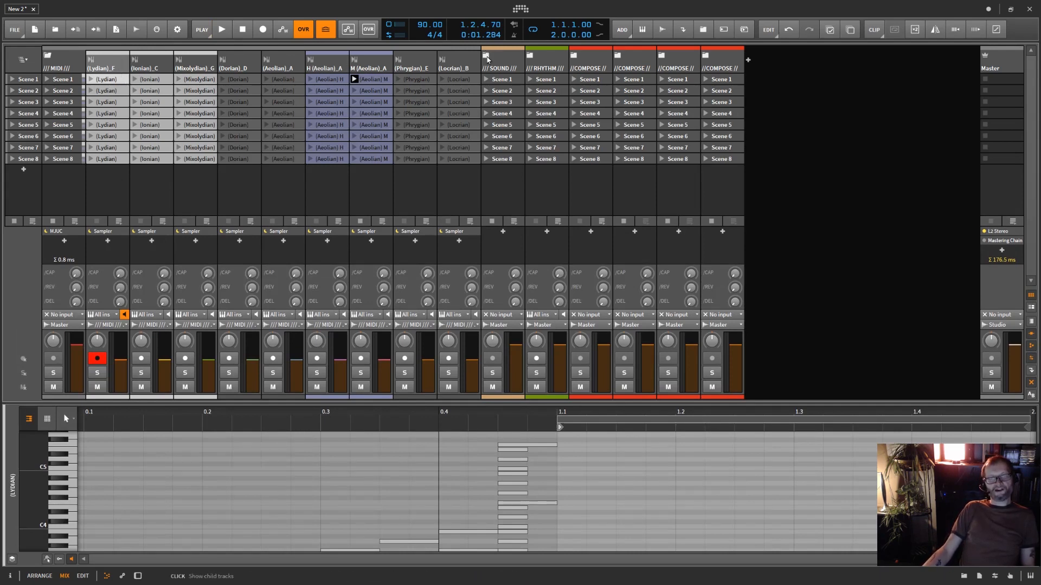
# Expand the SOUND group and move the Scene 1 (Phrygian) clip to Scene 1 of the BASS track.
pyautogui.click(488, 56)
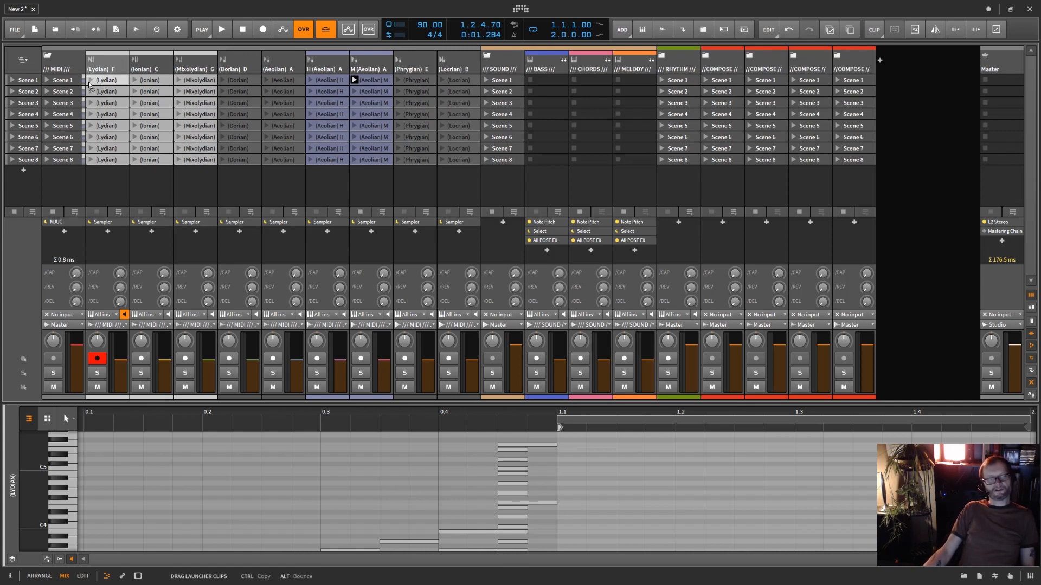
pyautogui.click(413, 81)
pyautogui.moveTo(413, 81); pyautogui.dragTo(547, 85)
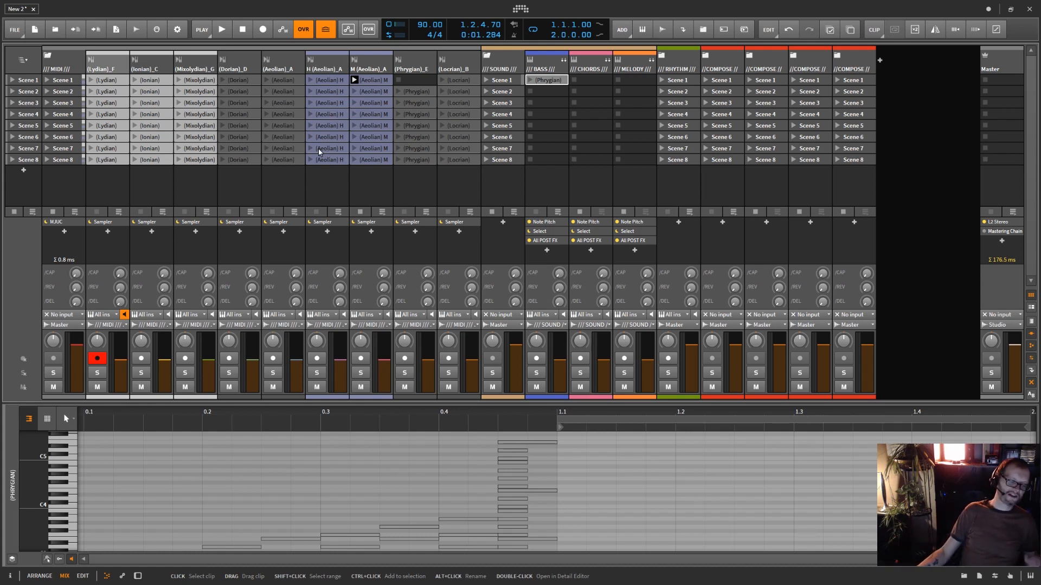
# View the Scene 5 (Dorian) clip's notes in an enlarged note editor, and shrink the editor until all eight scenes are visible again.
pyautogui.doubleClick(246, 126)
pyautogui.moveTo(383, 406); pyautogui.dragTo(383, 223)
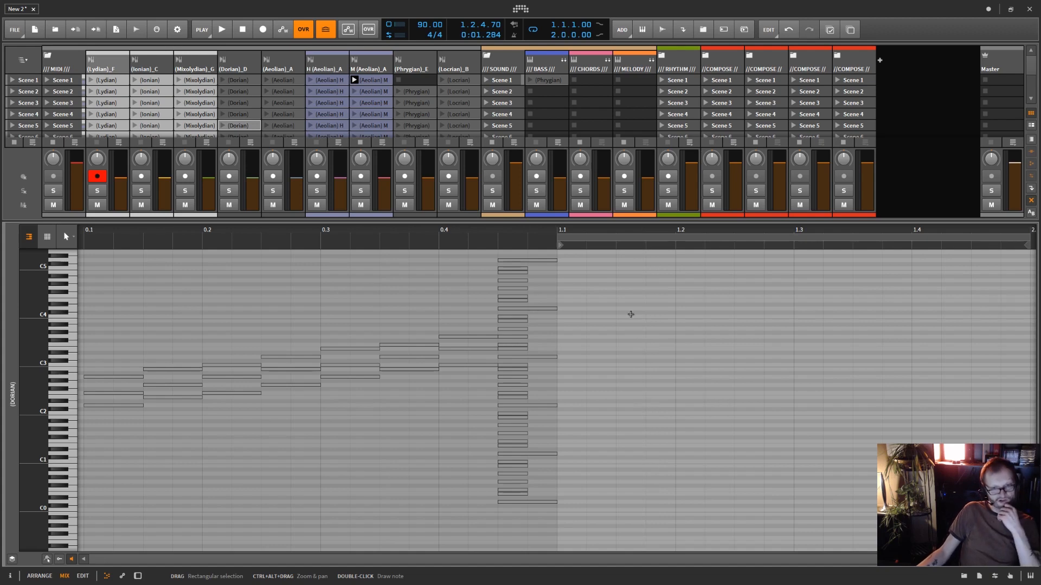
pyautogui.moveTo(590, 221); pyautogui.dragTo(623, 328)
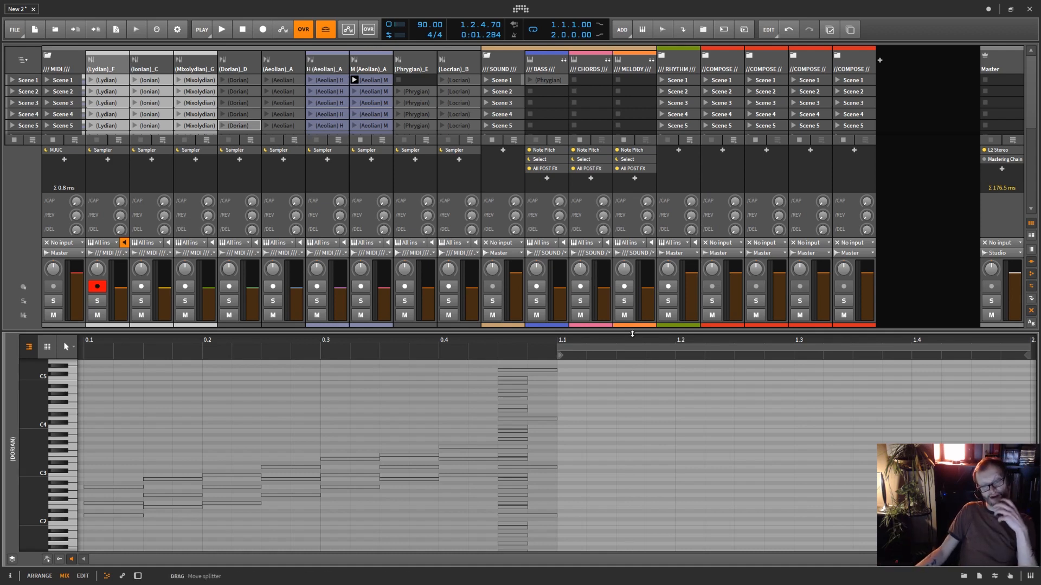
pyautogui.moveTo(633, 334); pyautogui.dragTo(632, 377)
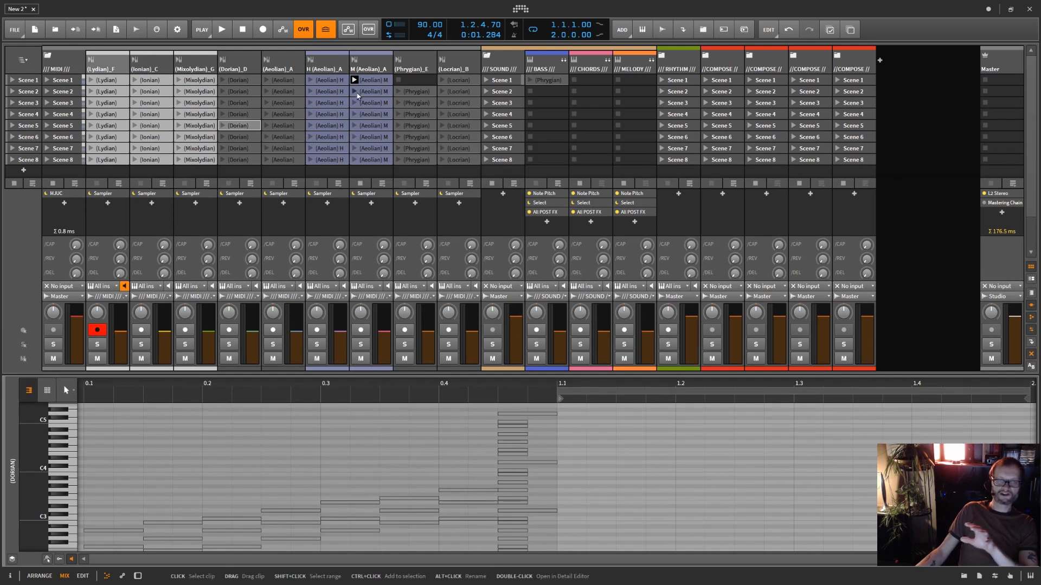
# Try the Scene 4 (Aeolian) M clip in CHORDS Scene 3 and the Scene 4 (Aeolian) clip in MELODY Scene 2, and undo both moves.
pyautogui.click(379, 115)
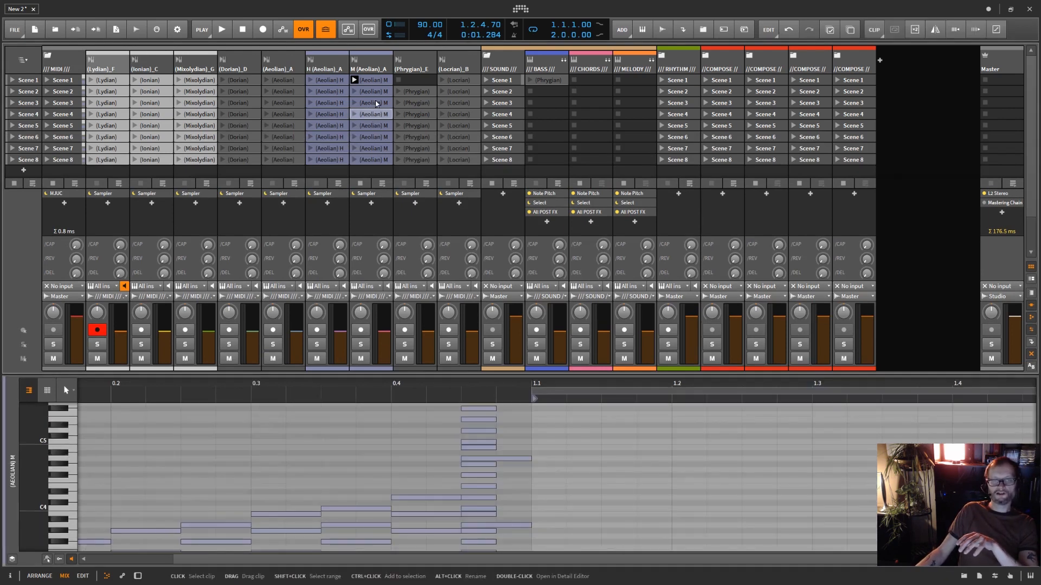
pyautogui.moveTo(372, 116); pyautogui.dragTo(582, 106)
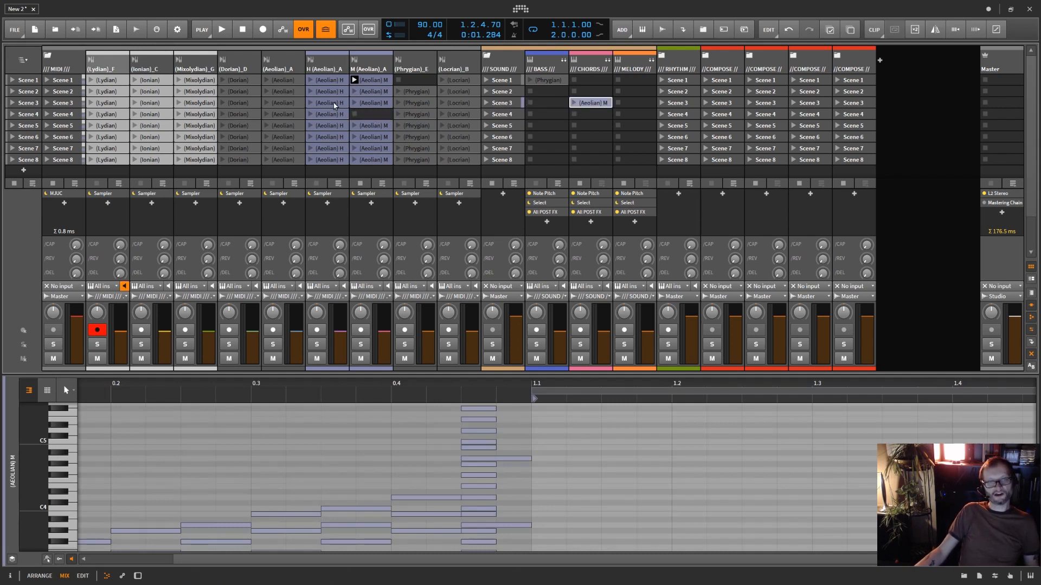
pyautogui.moveTo(279, 115); pyautogui.dragTo(658, 94)
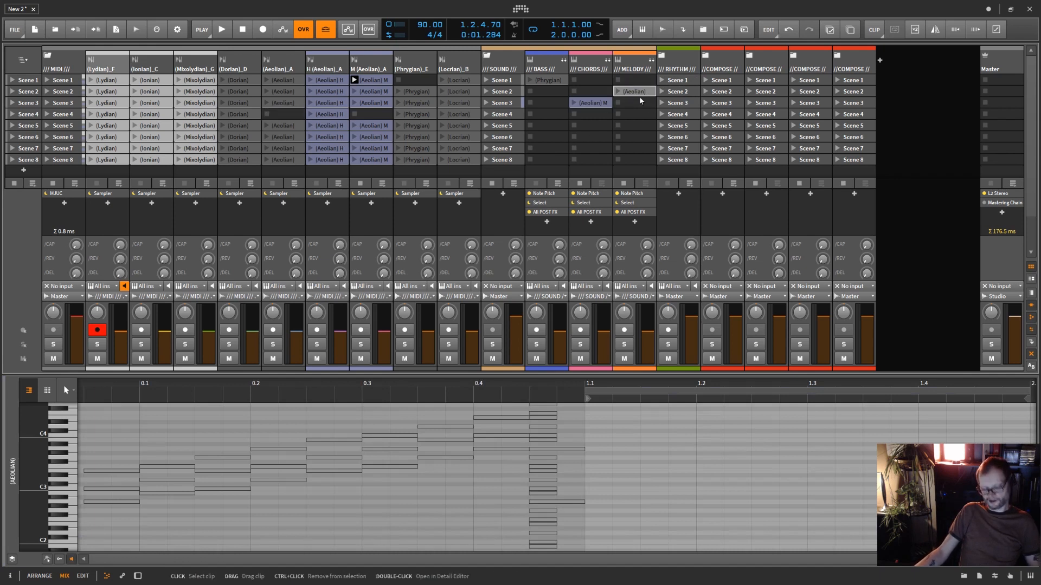
pyautogui.hotkey('ctrl', 'z')
pyautogui.hotkey('ctrl', 'z')
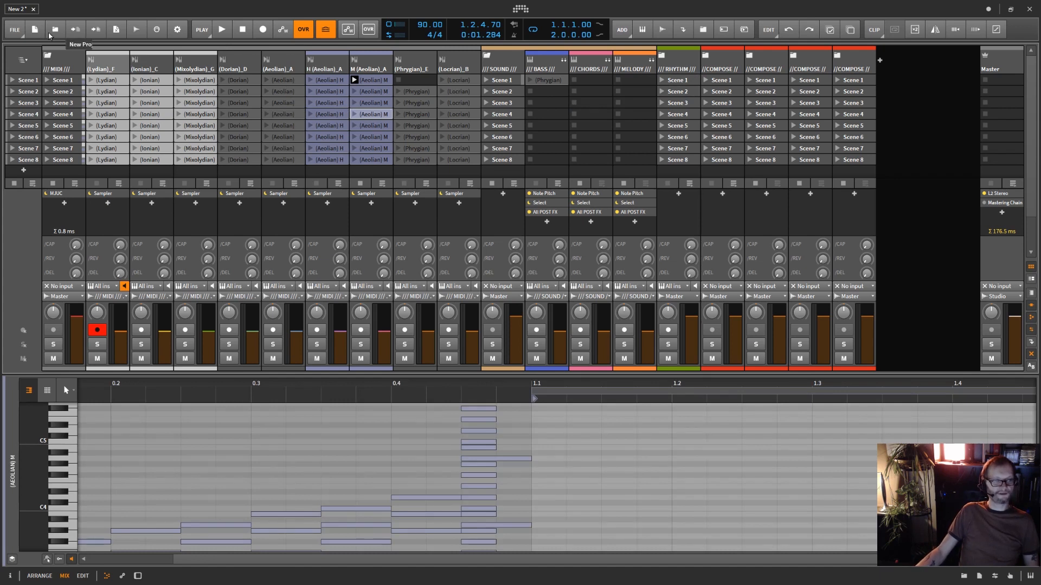
# Collapse the MIDI group, and expand the RHYTHM group down to the drum chains of CODA Hip Hop Drums.
pyautogui.click(47, 56)
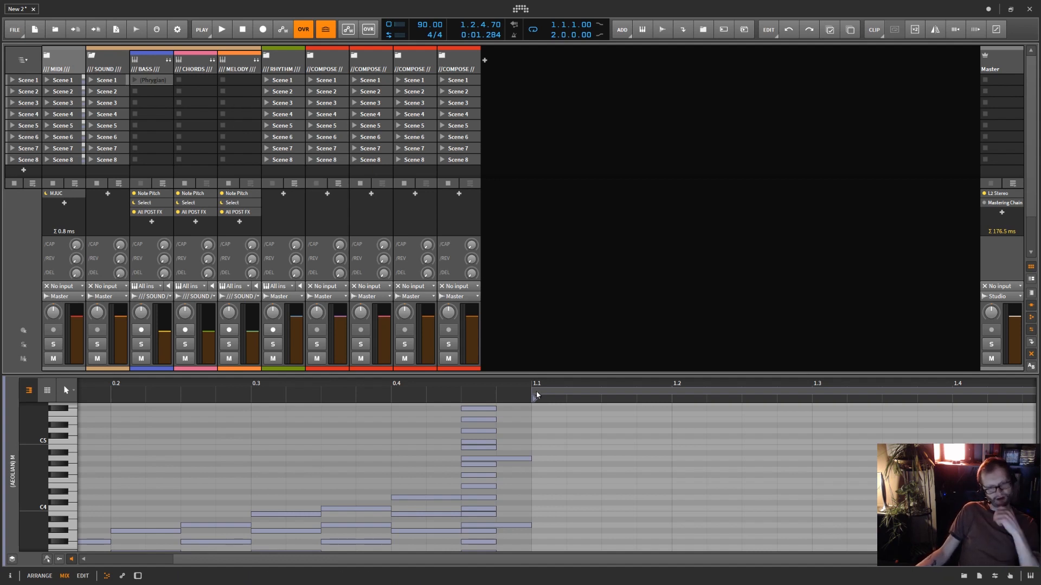
pyautogui.moveTo(530, 374); pyautogui.dragTo(511, 280)
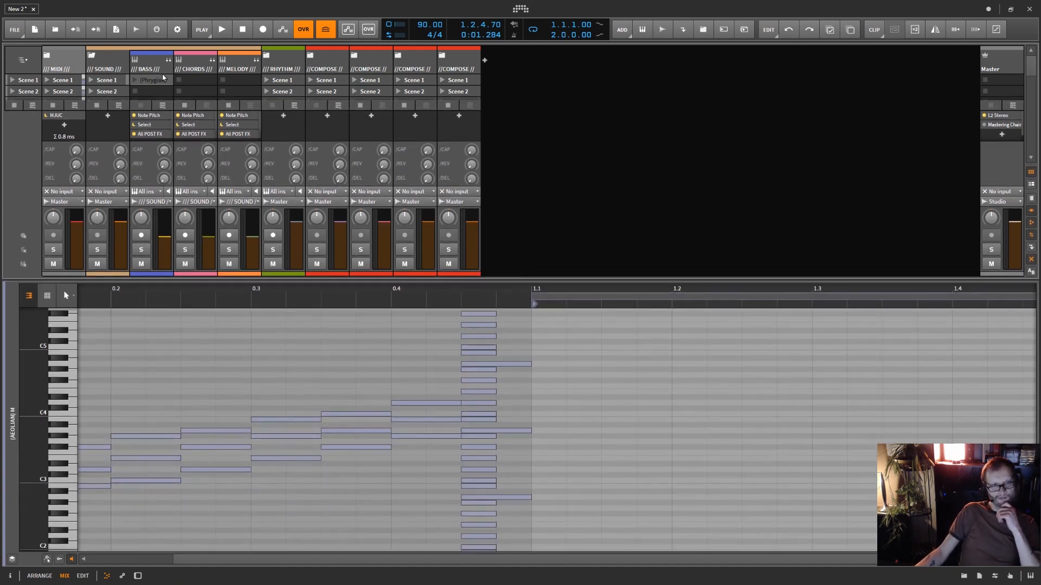
pyautogui.click(267, 55)
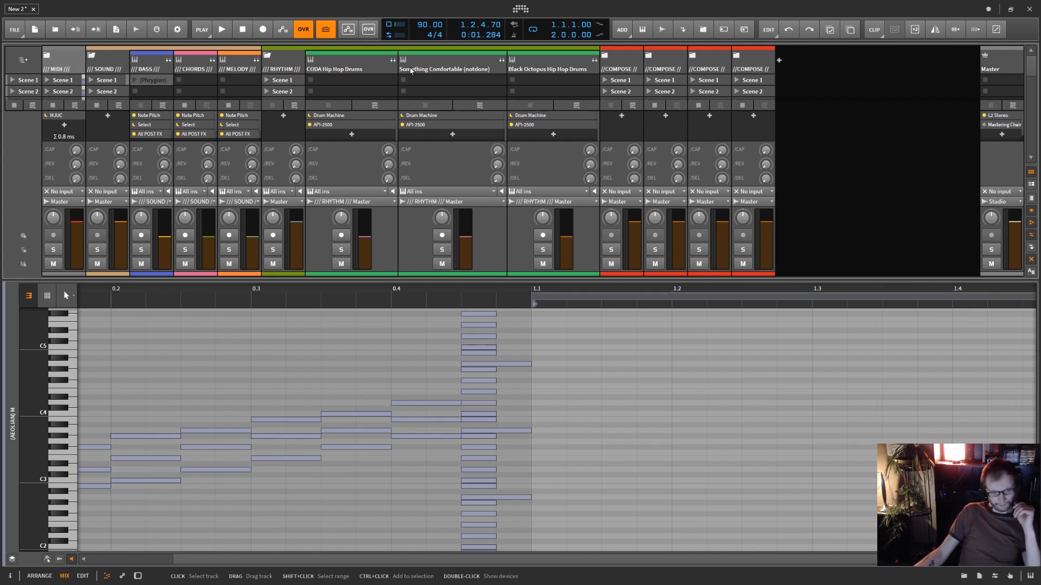
pyautogui.click(393, 60)
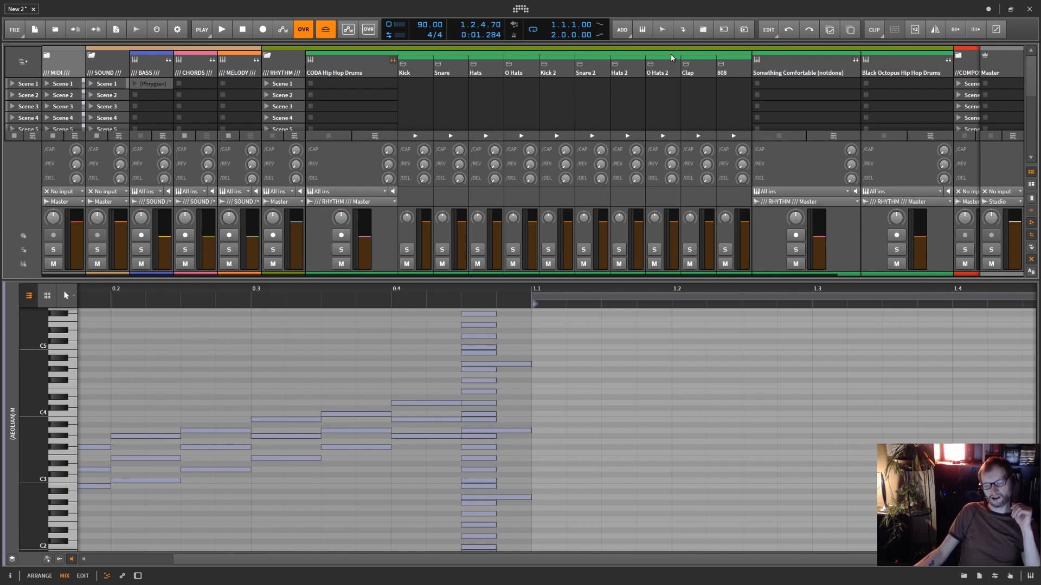
# Show the CODA Hip Hop Drums devices and inspect its individual drum chains from O Hats through 808.
pyautogui.doubleClick(379, 67)
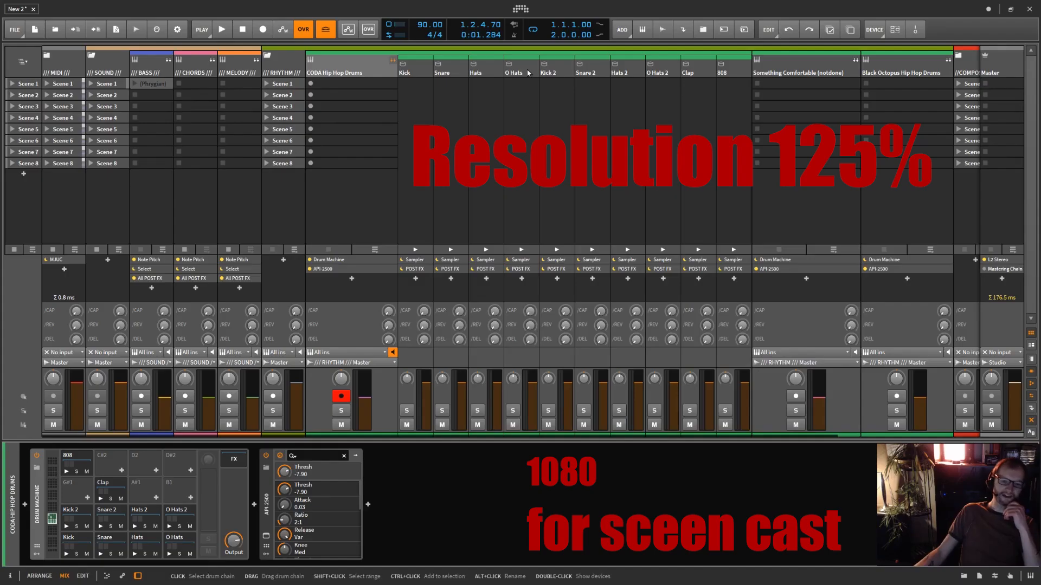
pyautogui.click(527, 71)
pyautogui.click(562, 71)
pyautogui.click(597, 71)
pyautogui.click(632, 72)
pyautogui.click(666, 71)
pyautogui.click(698, 72)
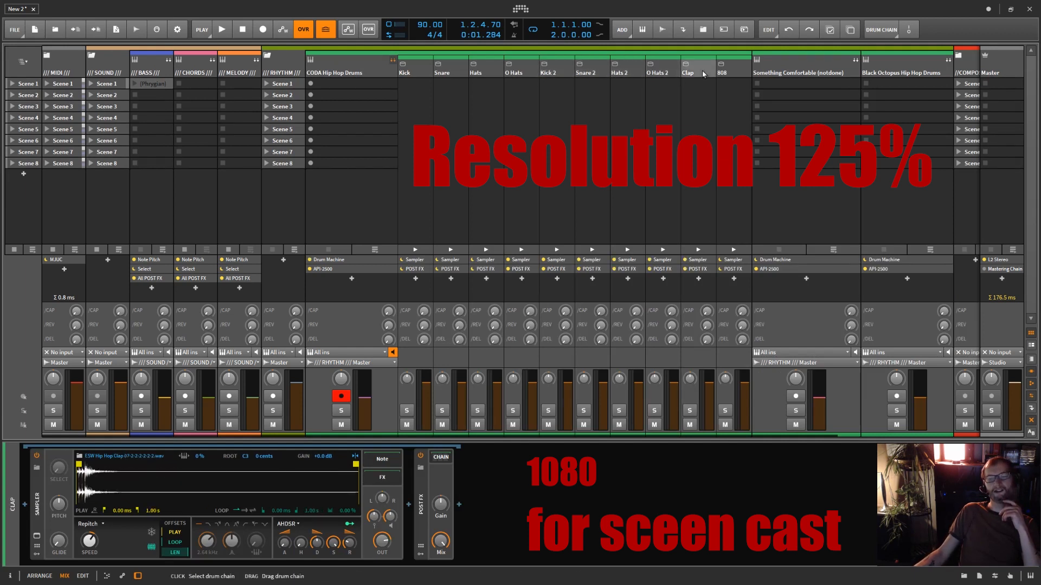
pyautogui.click(734, 75)
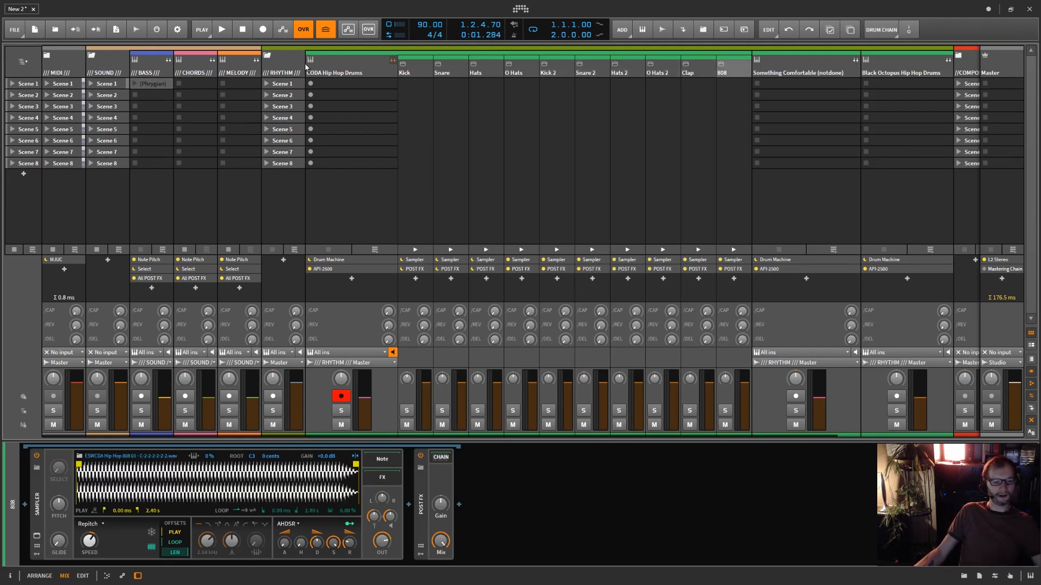
# Collapse the CODA Hip Hop Drums chains and briefly view those of Something Comfortable (notdone) and Black Octopus Hip Hop Drums.
pyautogui.click(345, 70)
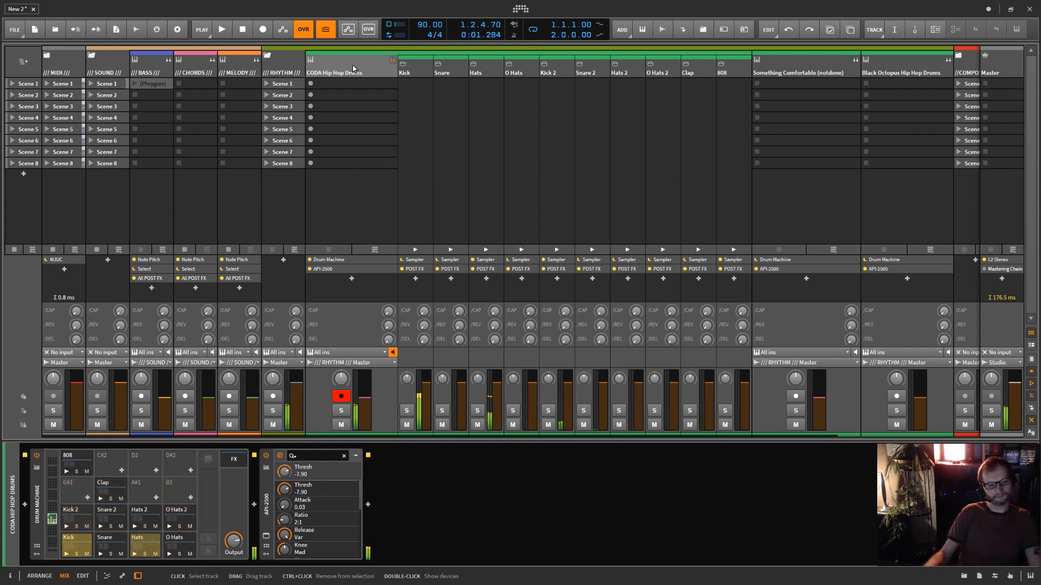
pyautogui.click(392, 60)
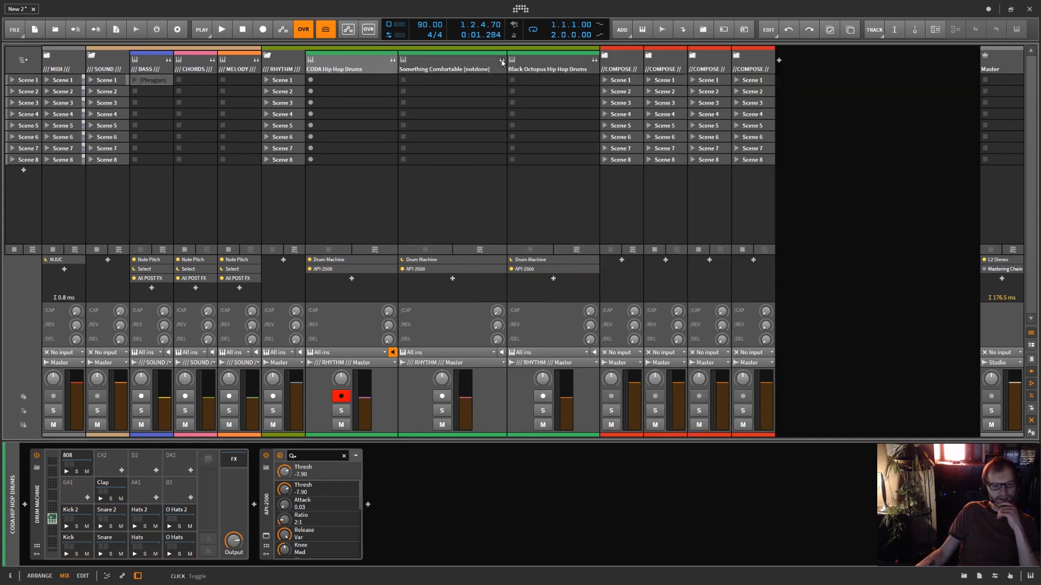
pyautogui.click(502, 59)
pyautogui.click(502, 60)
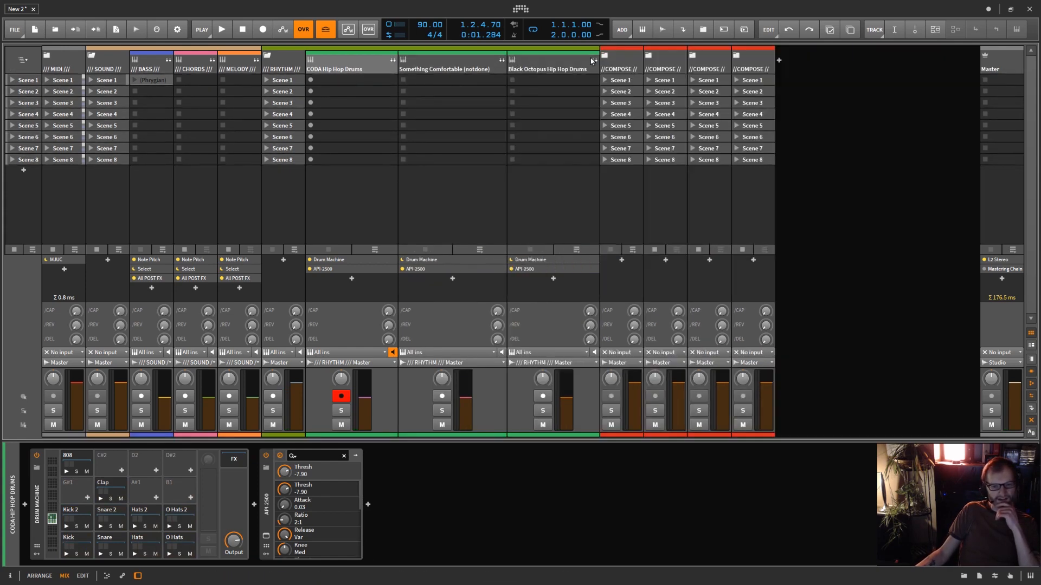
pyautogui.click(596, 61)
pyautogui.click(595, 60)
pyautogui.click(595, 59)
# Expand the CODA Hip Hop Drums chains, inspect the Kick pad's Sampler and name field, and collapse the chains again.
pyautogui.click(392, 59)
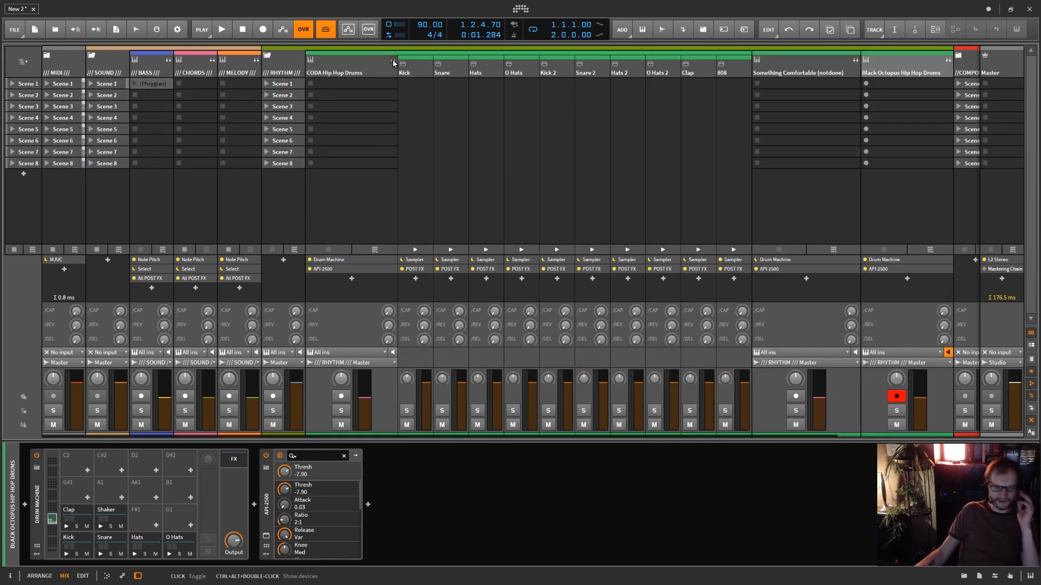
pyautogui.click(340, 62)
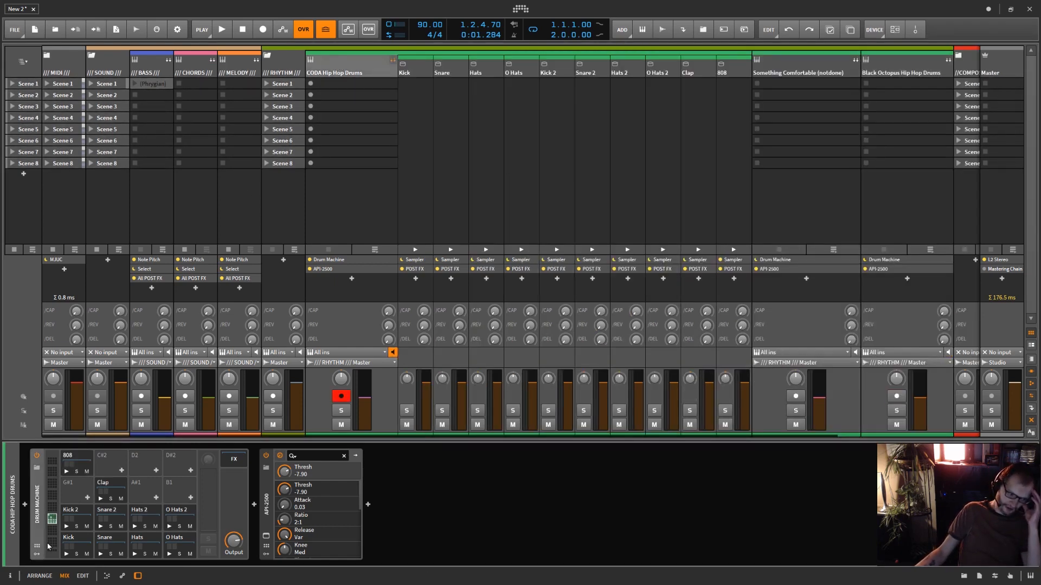
pyautogui.click(66, 540)
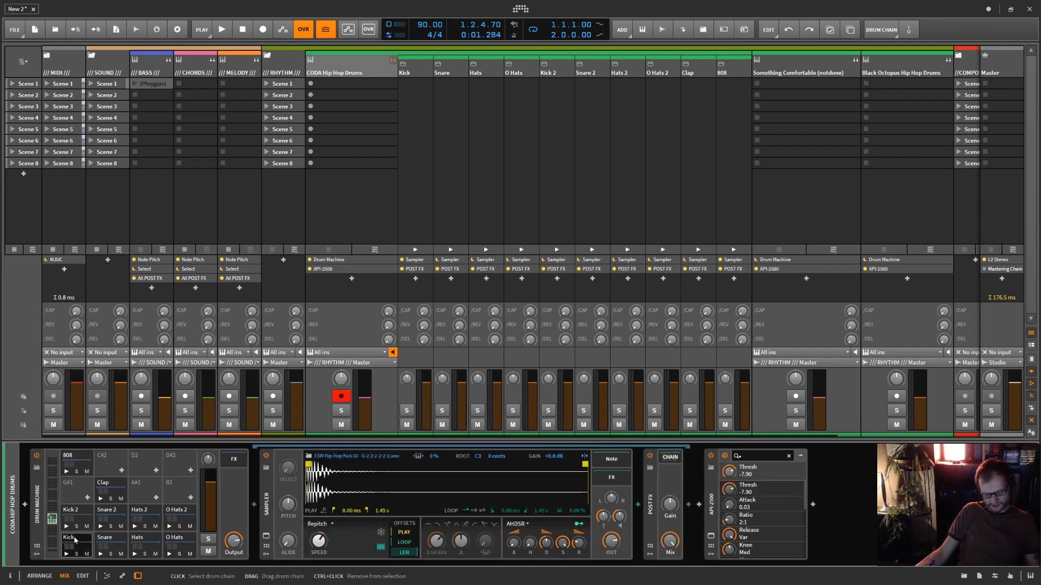
pyautogui.doubleClick(82, 538)
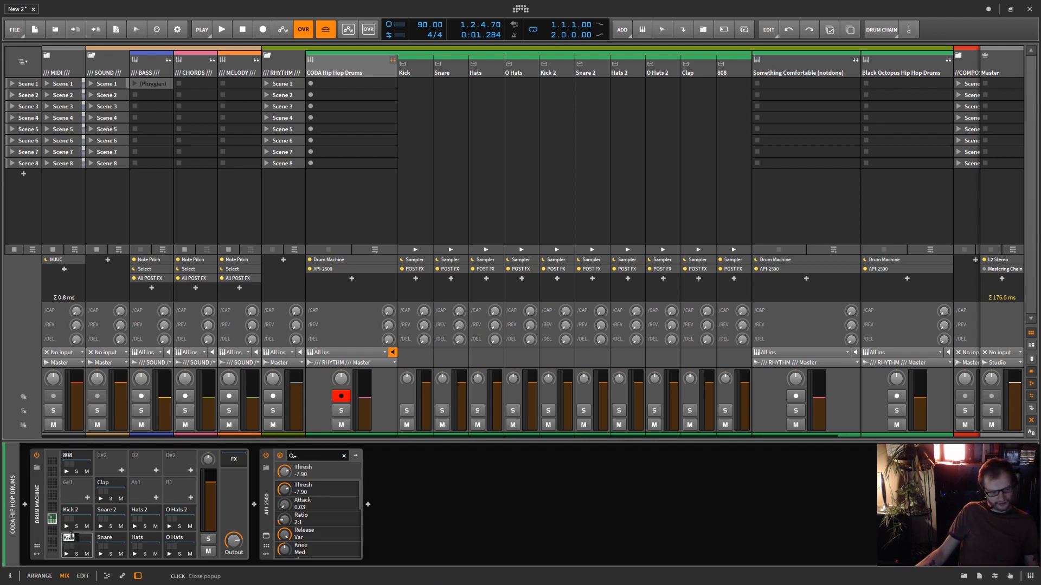
pyautogui.click(82, 541)
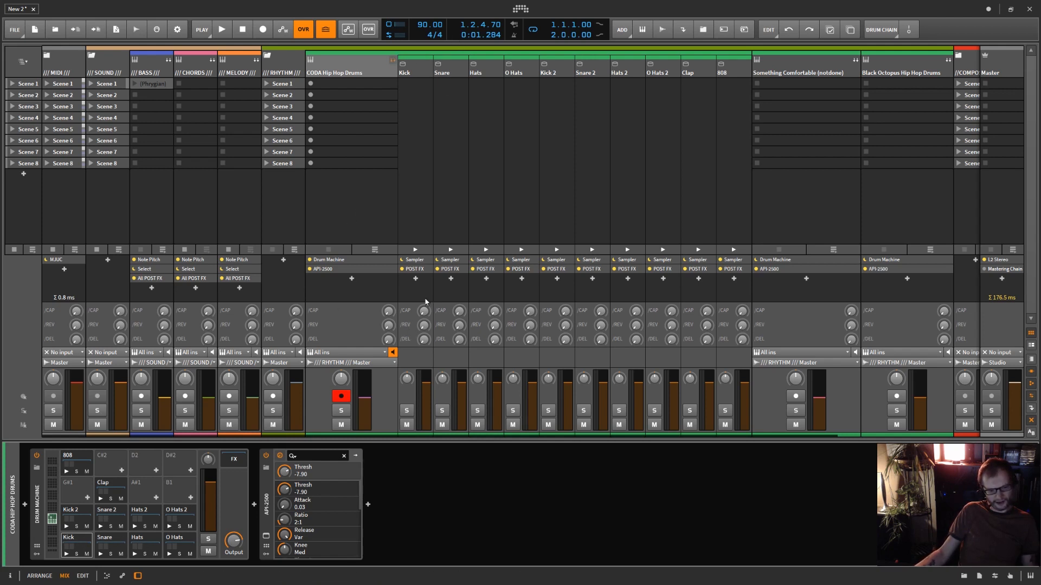
pyautogui.click(391, 60)
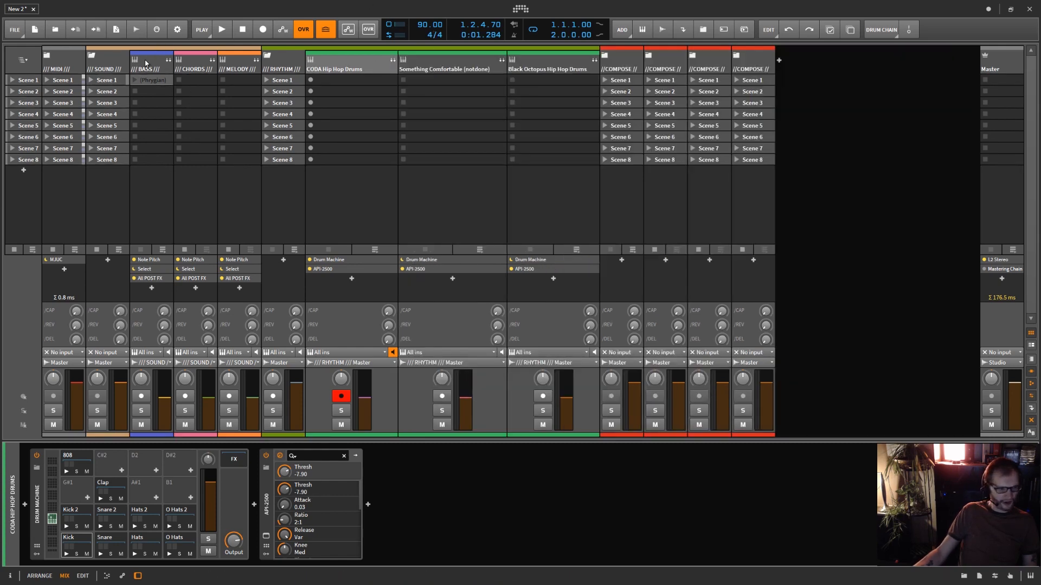
# Show the BASS track's devices and expand its Select device to reveal the instrument layers.
pyautogui.click(93, 56)
pyautogui.click(93, 55)
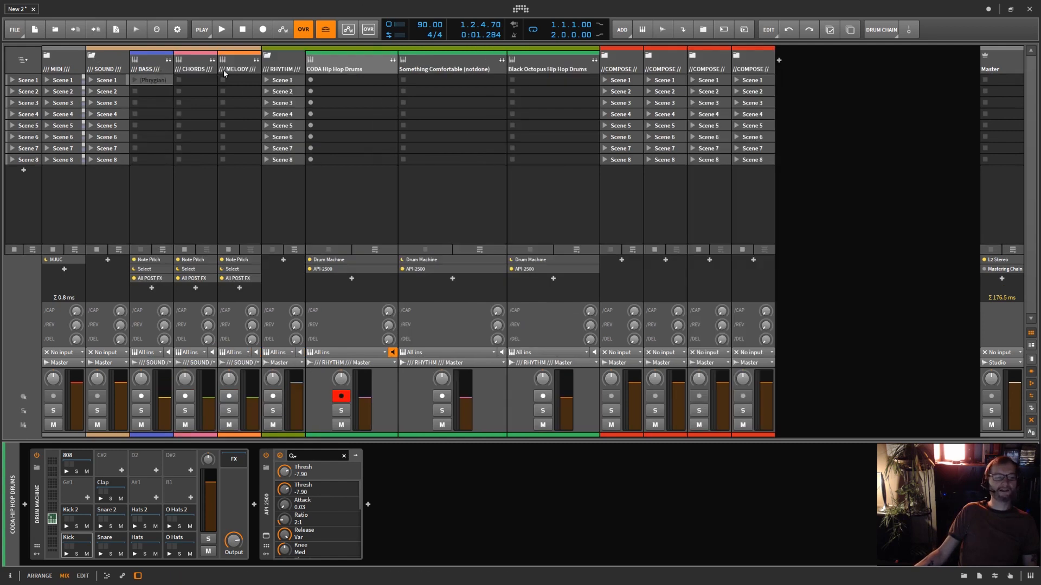
pyautogui.click(155, 67)
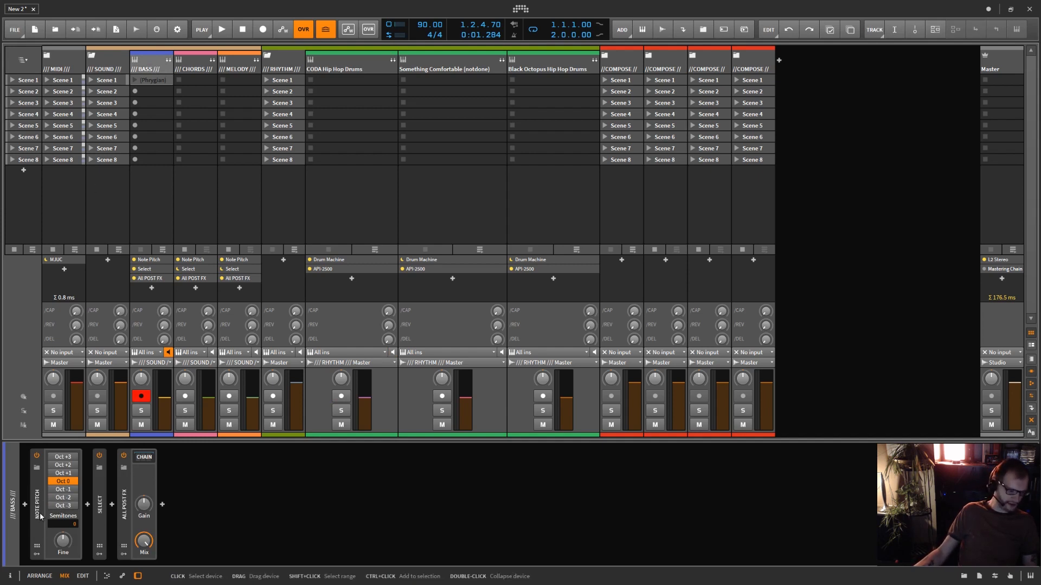
pyautogui.click(102, 525)
pyautogui.doubleClick(99, 518)
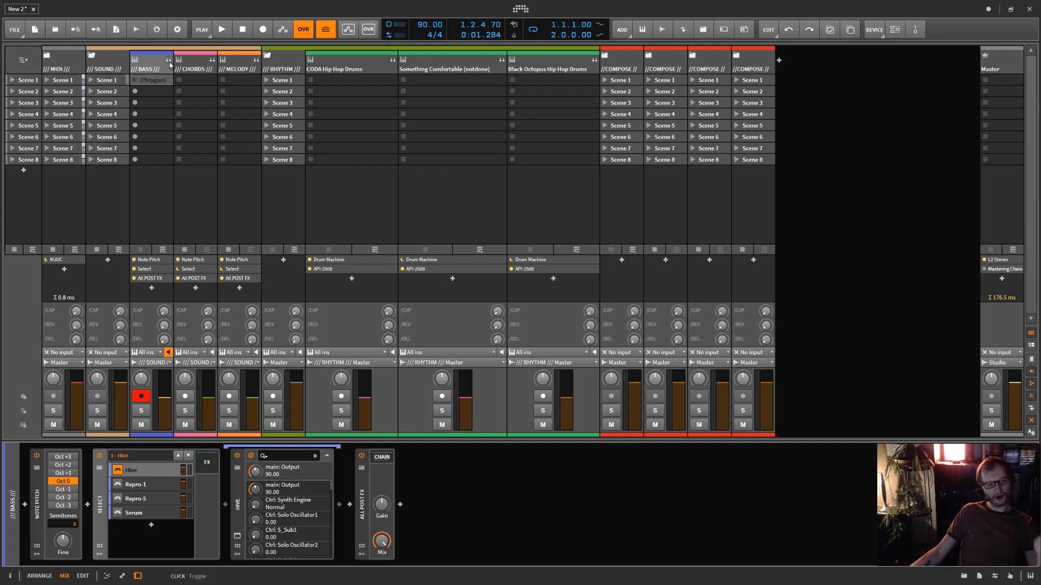
# Collapse the RHYTHM group and expand the BASS track to show its instrument chains as mixer channels.
pyautogui.click(269, 55)
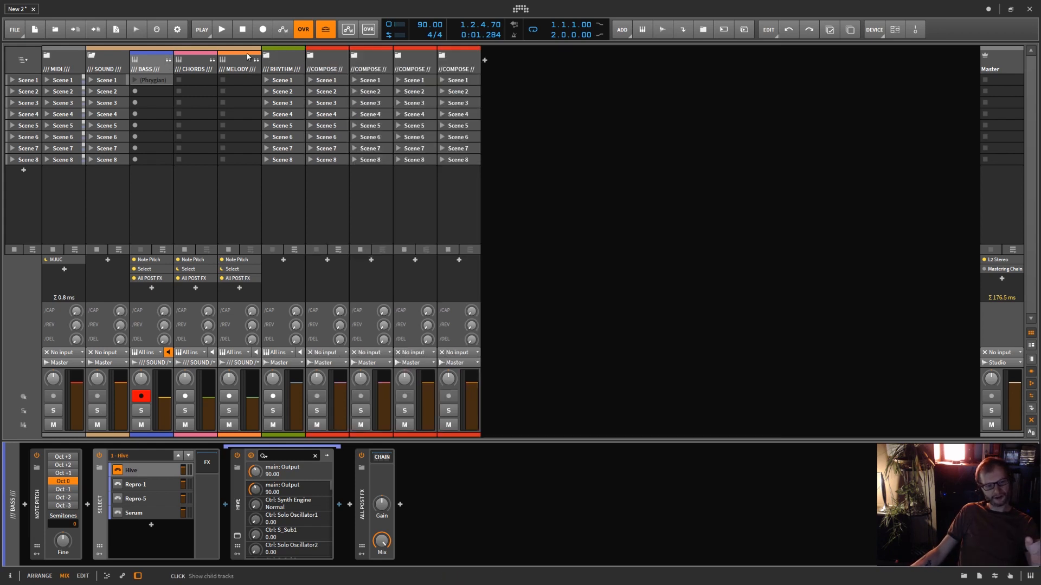
pyautogui.click(168, 61)
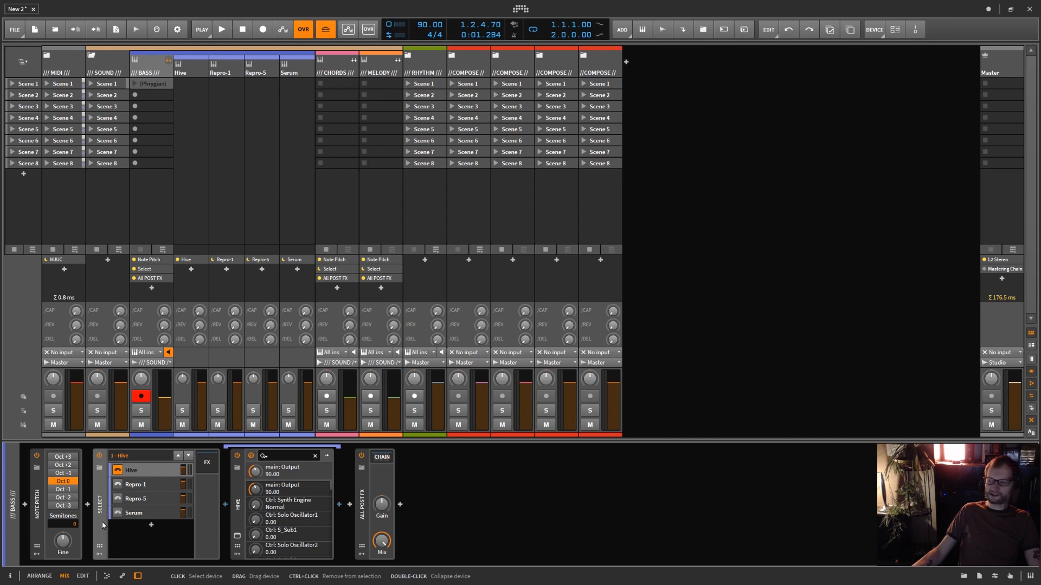
pyautogui.click(169, 60)
pyautogui.click(169, 60)
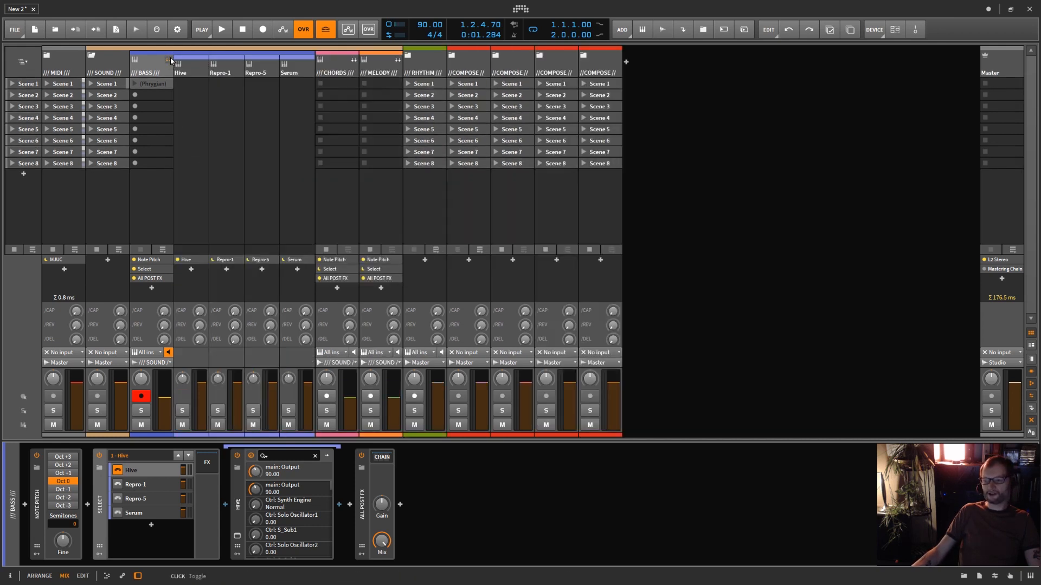
# Open Serum's plug-in window from the BASS track's chains, view its menu and Global page, and close it.
pyautogui.click(169, 60)
pyautogui.click(170, 60)
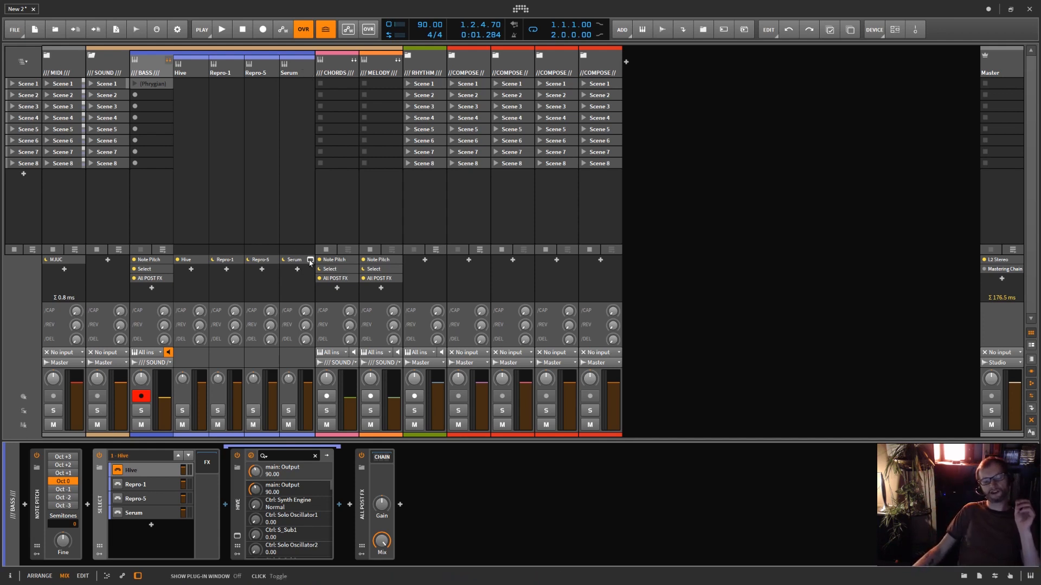
pyautogui.click(310, 260)
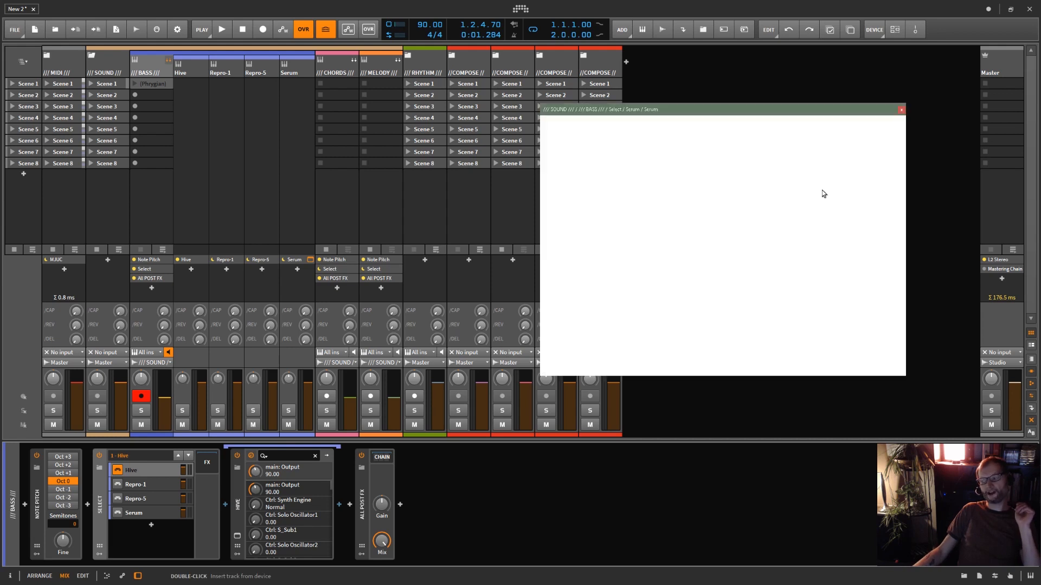
pyautogui.click(854, 126)
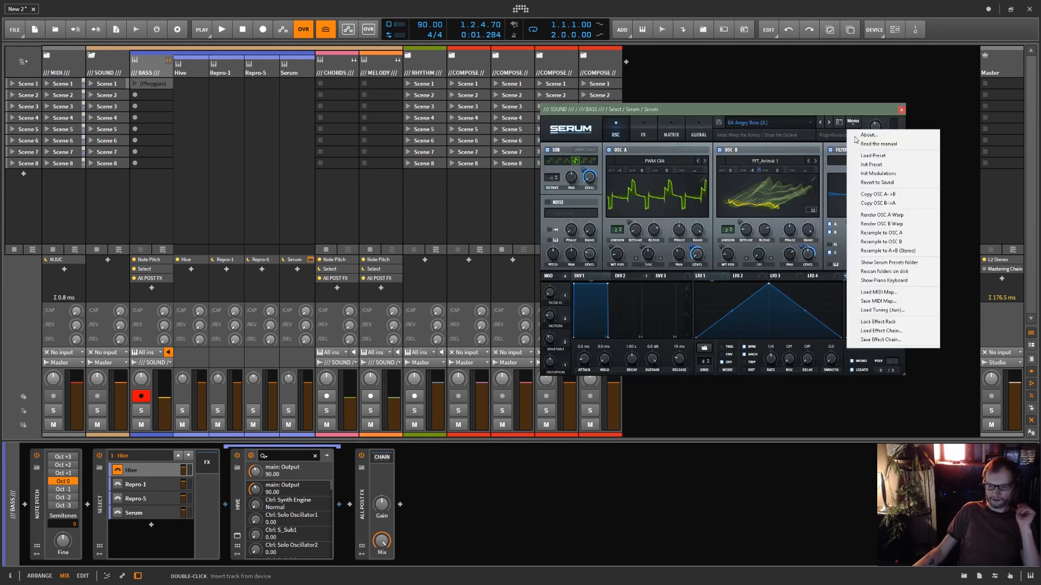
pyautogui.click(849, 129)
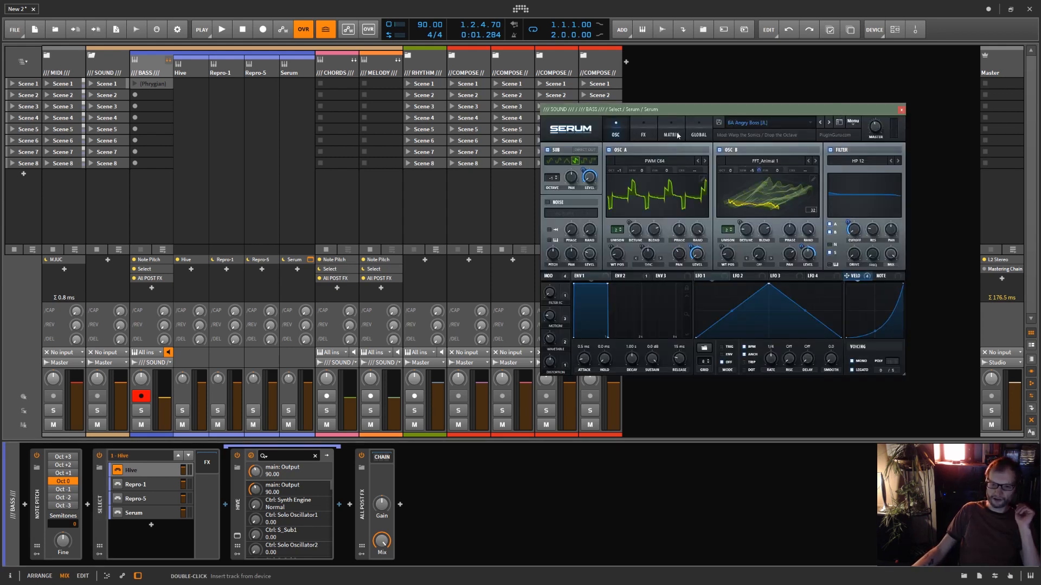
pyautogui.click(699, 130)
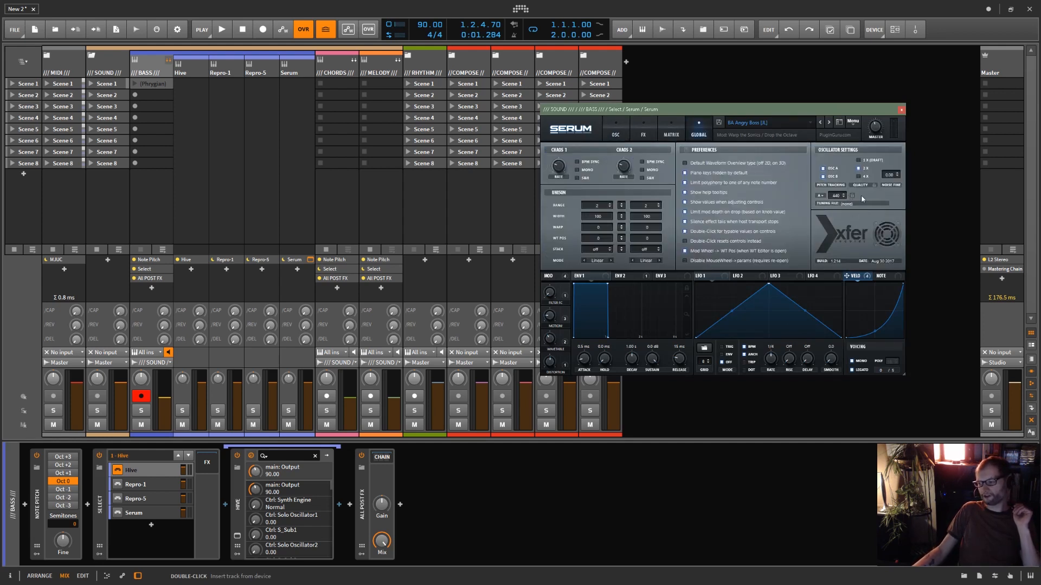
pyautogui.click(901, 110)
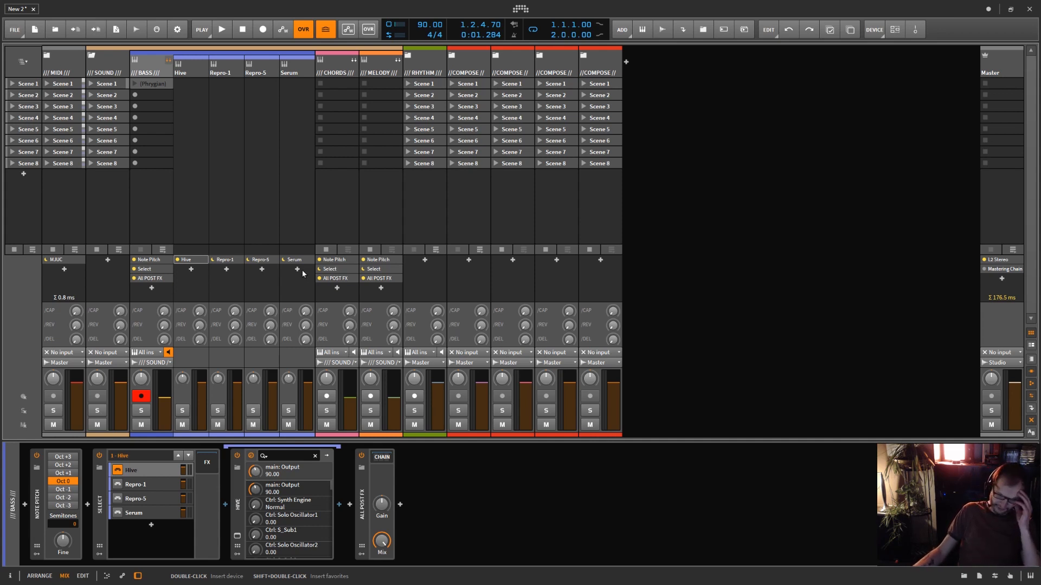
# Select the Hive layer in the BASS track's Select device and open Hive's plug-in window to audition its sound.
pyautogui.click(187, 71)
pyautogui.click(154, 71)
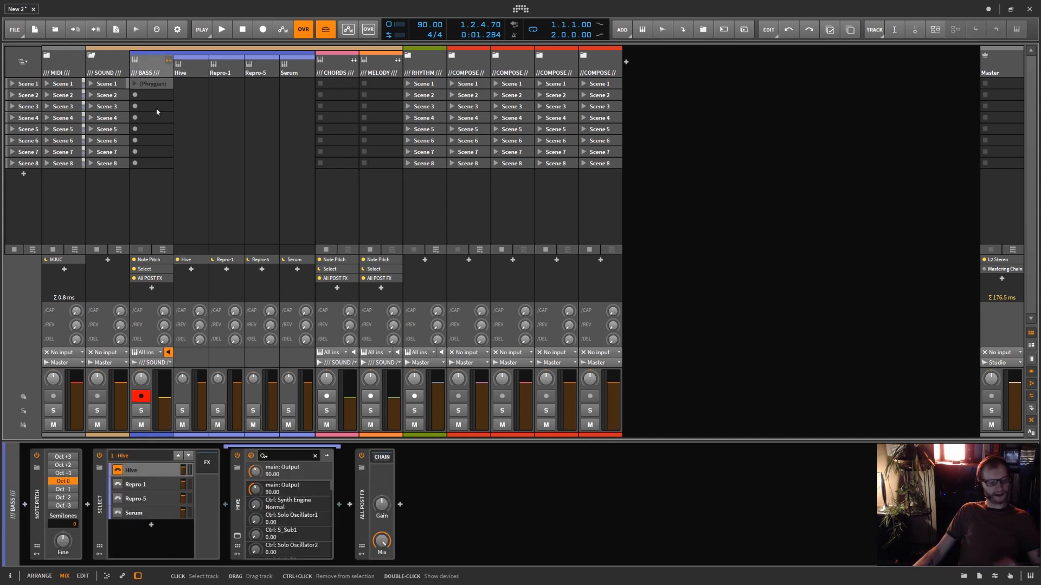
pyautogui.click(152, 471)
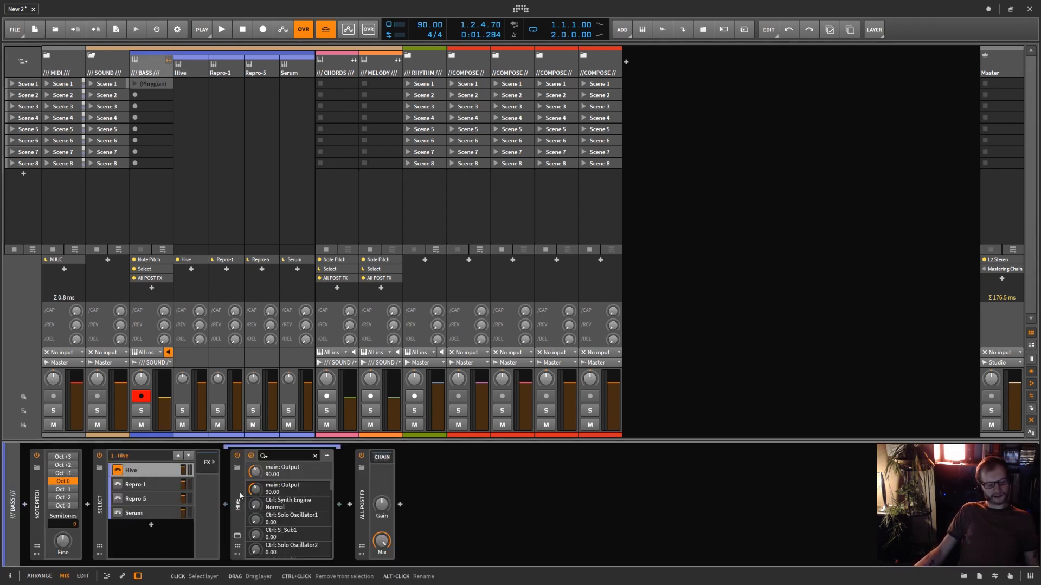
pyautogui.click(238, 536)
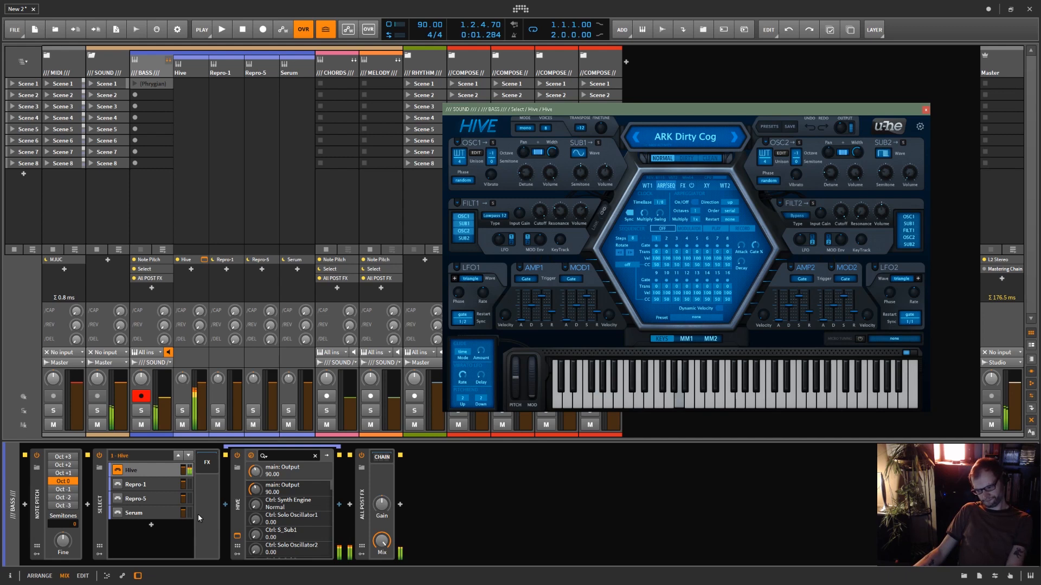
pyautogui.click(986, 271)
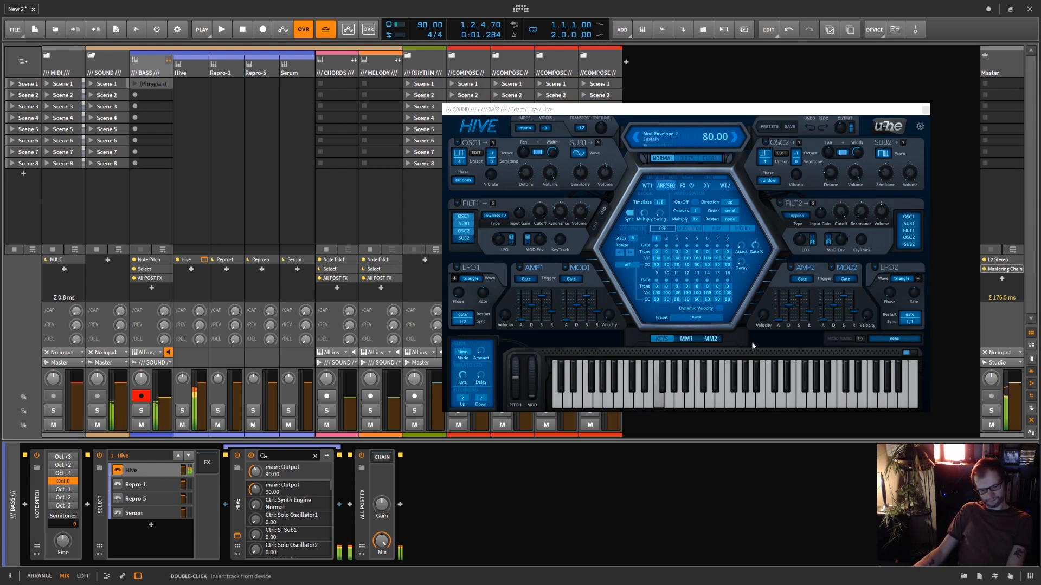
# Switch from Hive to the Repro-1 layer, closing Hive's window, and view Repro-1's plug-in window before closing it.
pyautogui.click(124, 485)
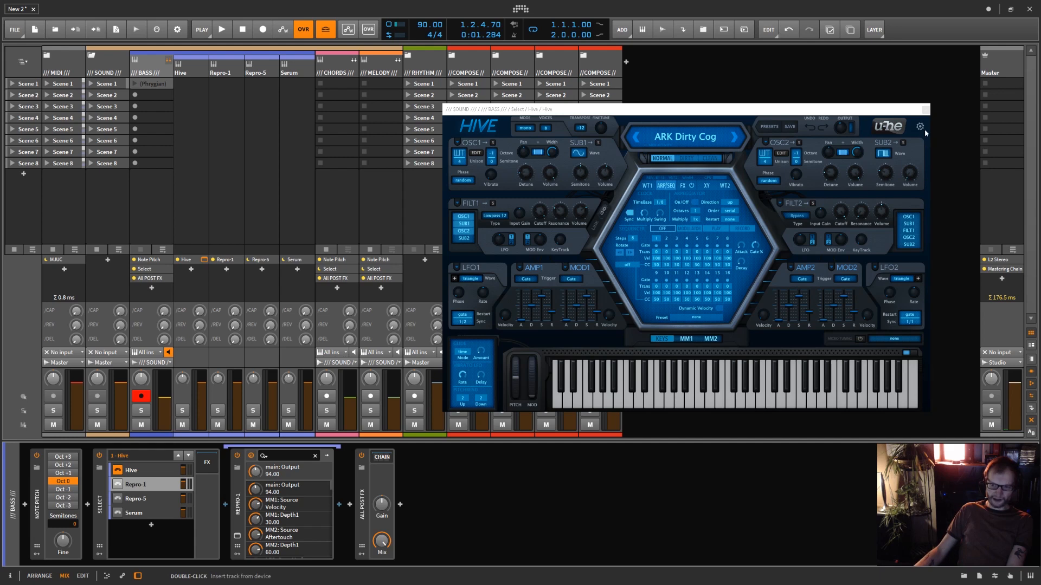
pyautogui.click(925, 110)
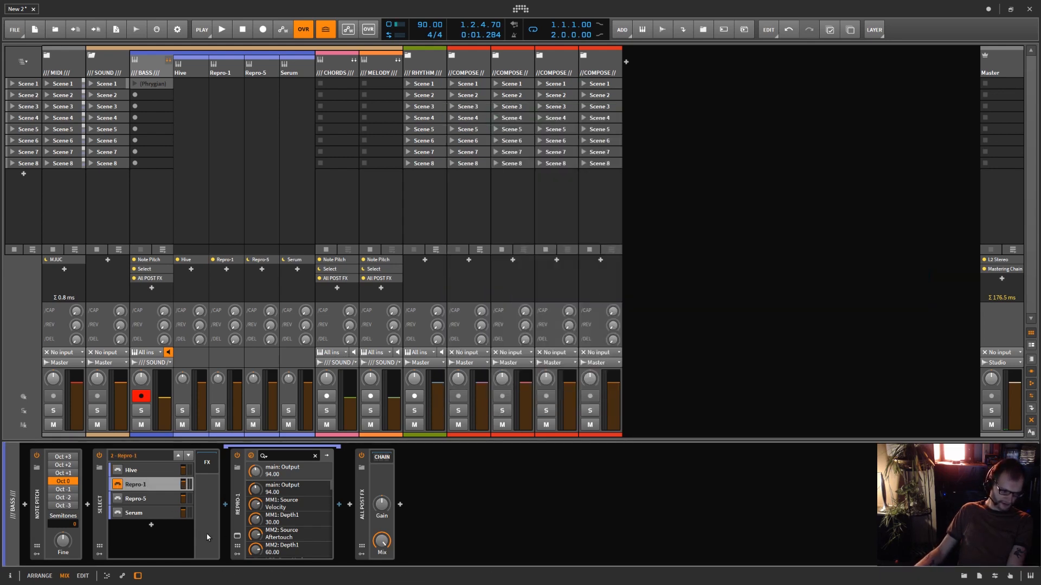
pyautogui.click(239, 538)
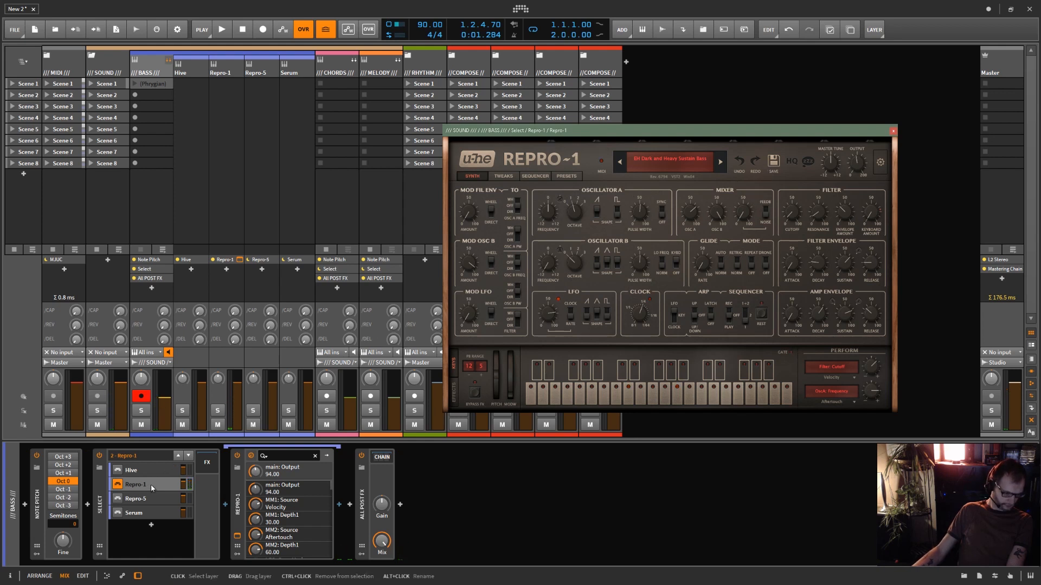
pyautogui.click(238, 539)
pyautogui.click(238, 539)
# Switch to the Repro-5 layer, open and reposition its plug-in window to view the synth, and close it.
pyautogui.click(146, 499)
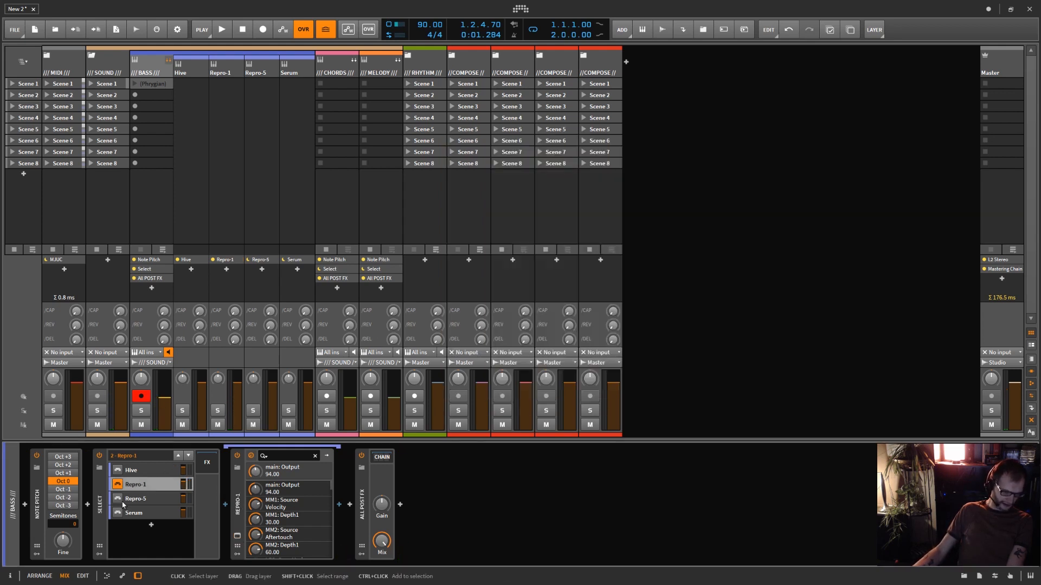
pyautogui.click(155, 499)
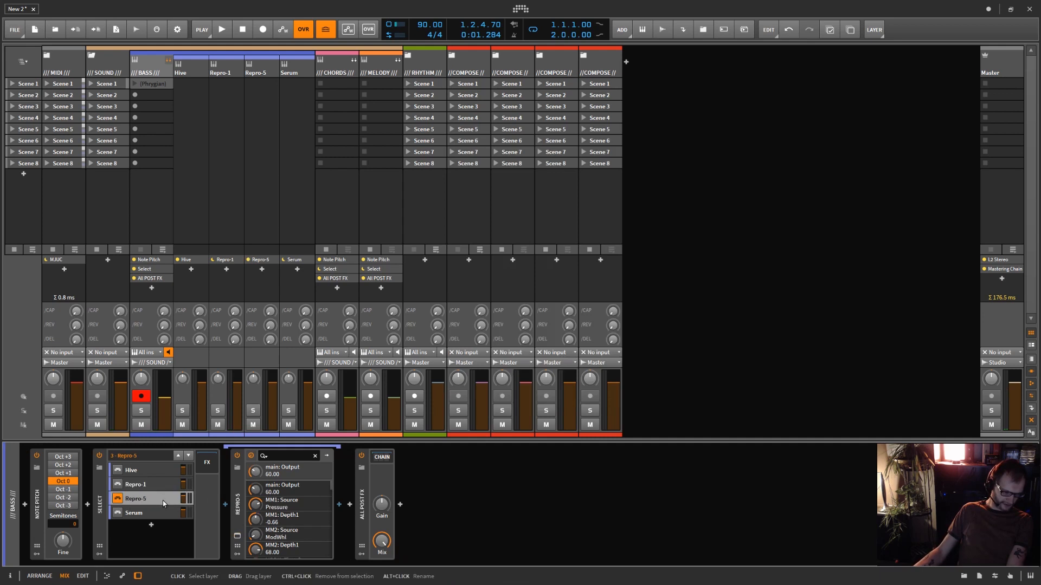
pyautogui.keyDown('ctrl'); pyautogui.click(154, 499); pyautogui.keyUp('ctrl')
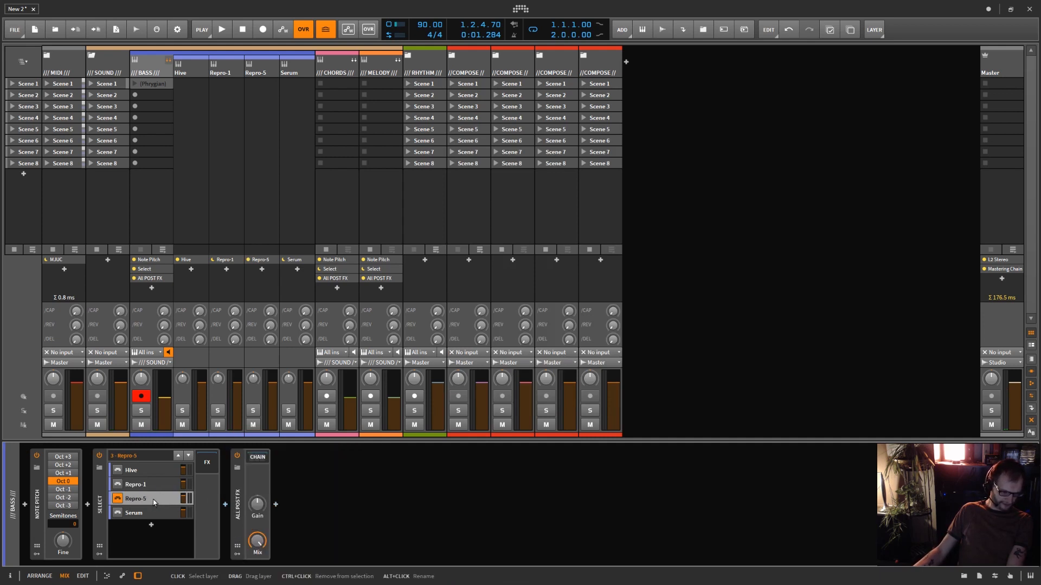
pyautogui.click(162, 503)
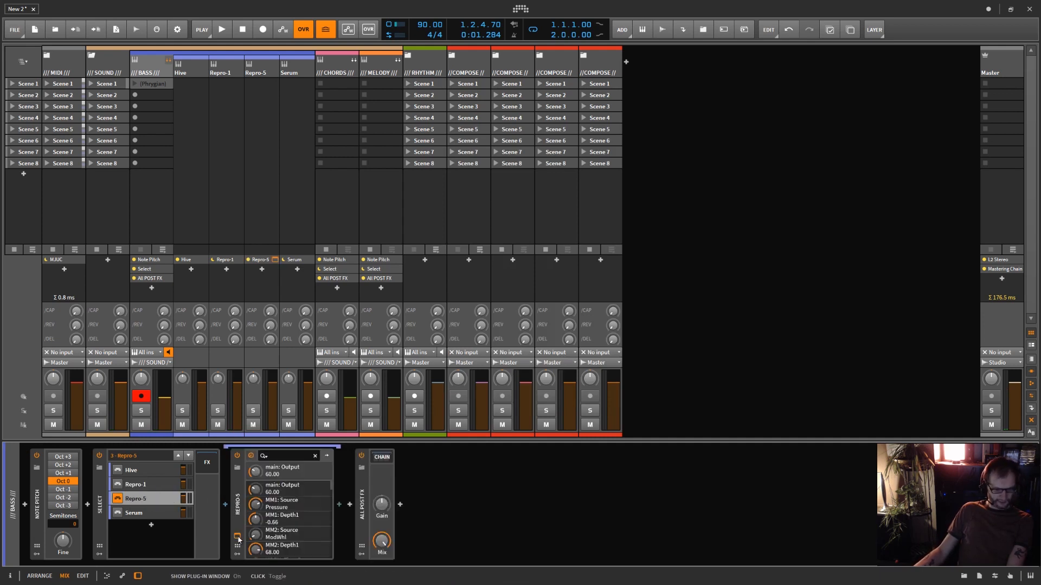
pyautogui.click(237, 537)
pyautogui.moveTo(672, 135); pyautogui.dragTo(583, 134)
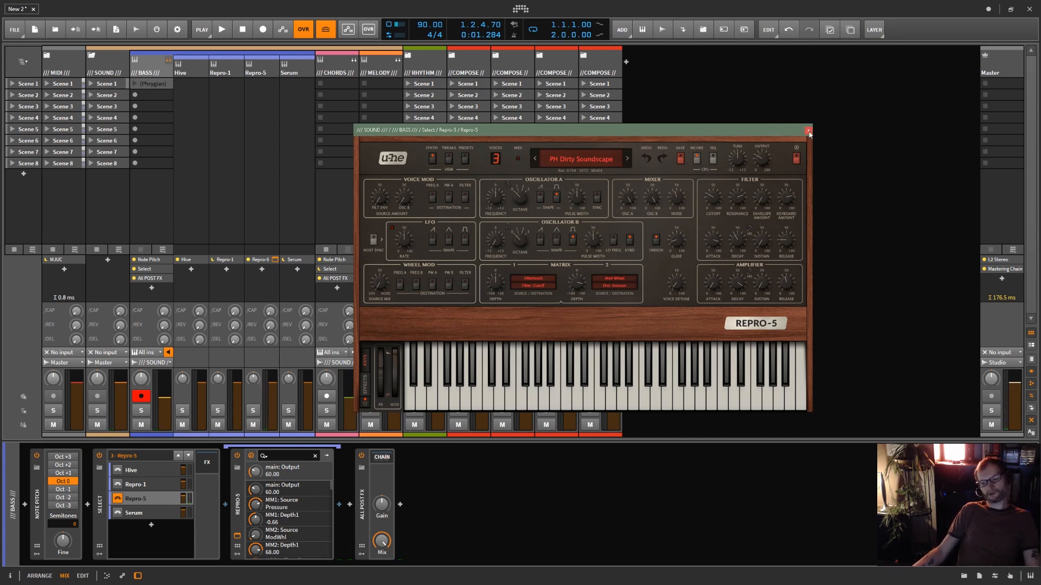
pyautogui.click(808, 131)
# Switch to the Serum layer, view its plug-in window and close it, and briefly show the MIDI group's modal tracks.
pyautogui.click(140, 516)
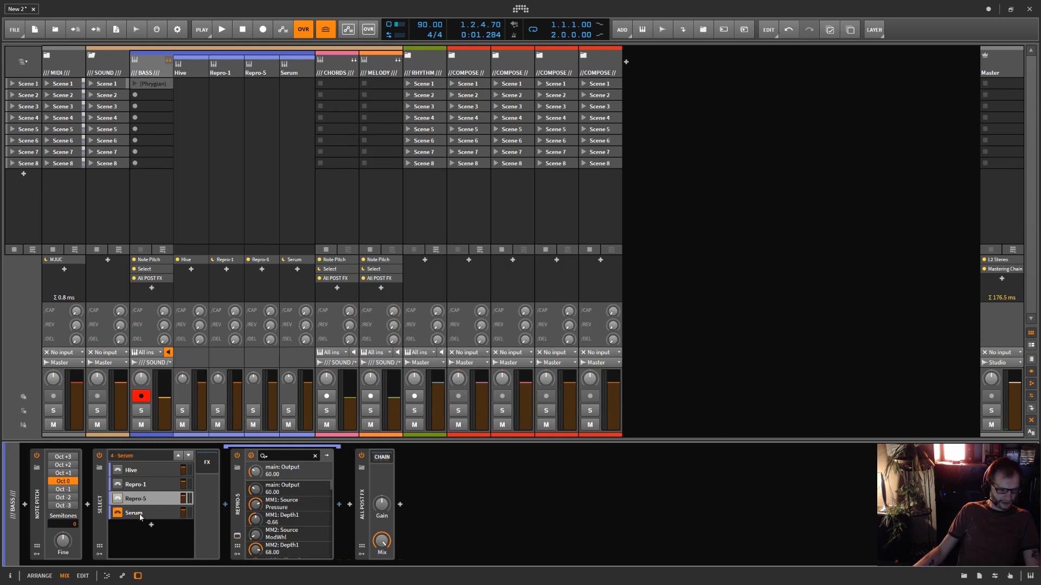
pyautogui.click(238, 537)
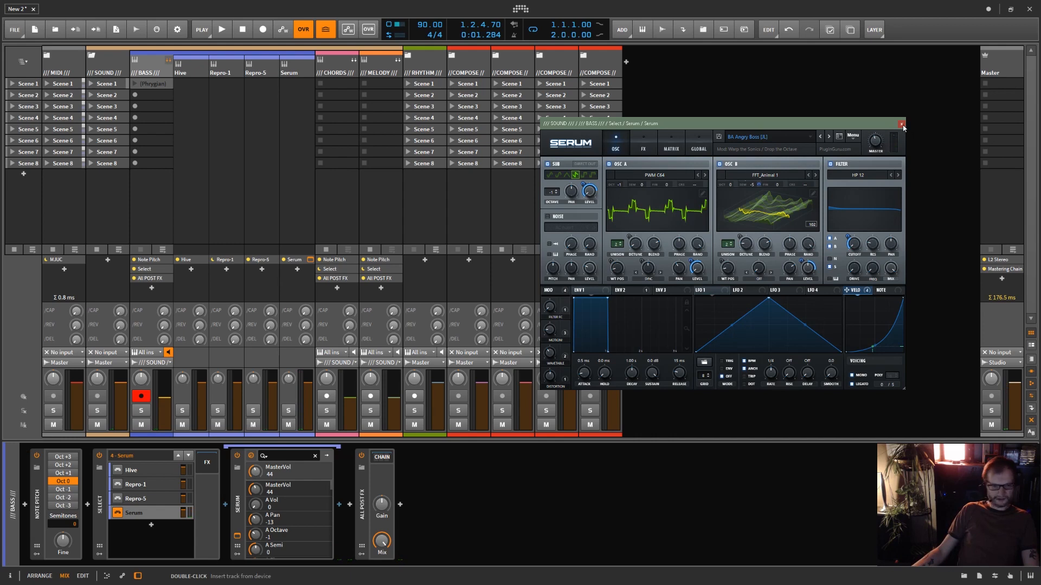
pyautogui.click(902, 125)
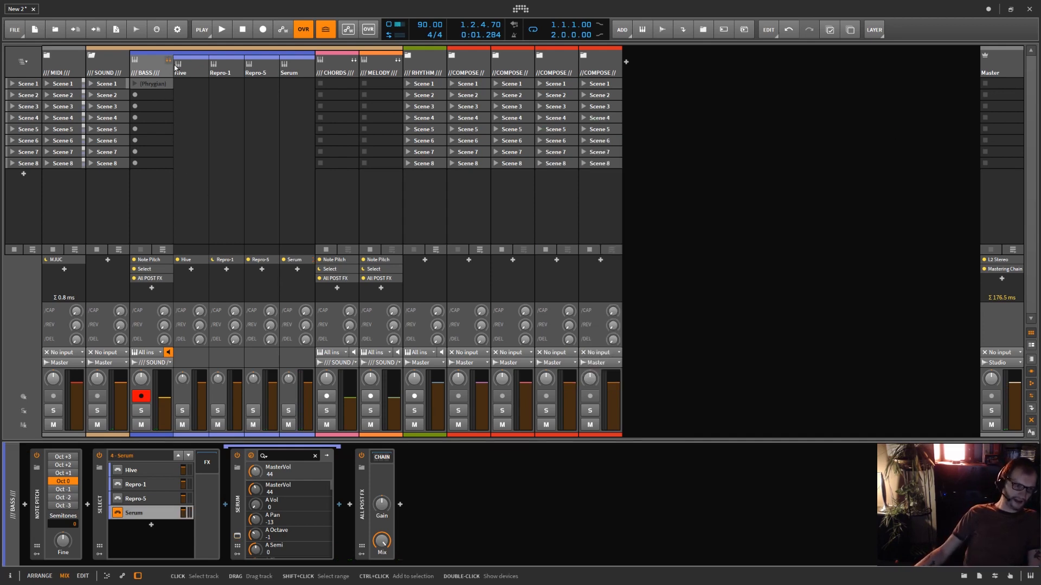
pyautogui.click(47, 55)
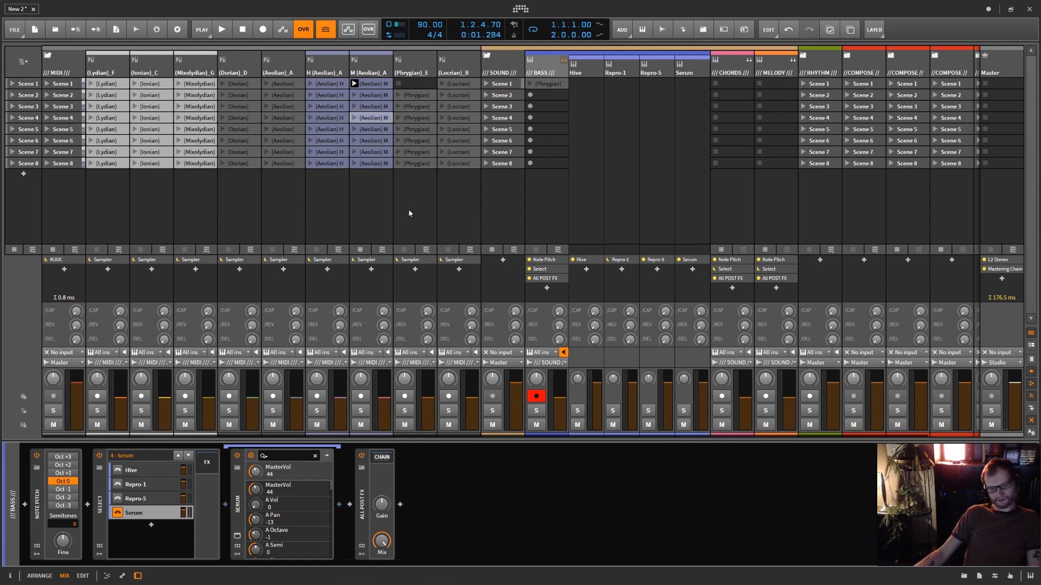
pyautogui.click(48, 56)
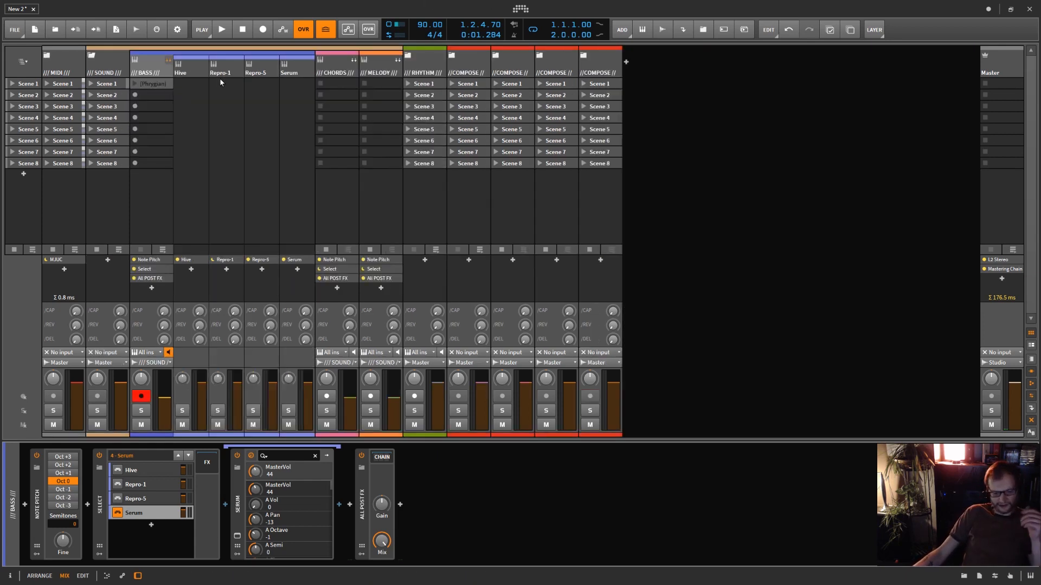
# Open the BASS track's Phrygian clip and fill its bar from 1.1 with repeated sixteenth notes on low E.
pyautogui.click(159, 90)
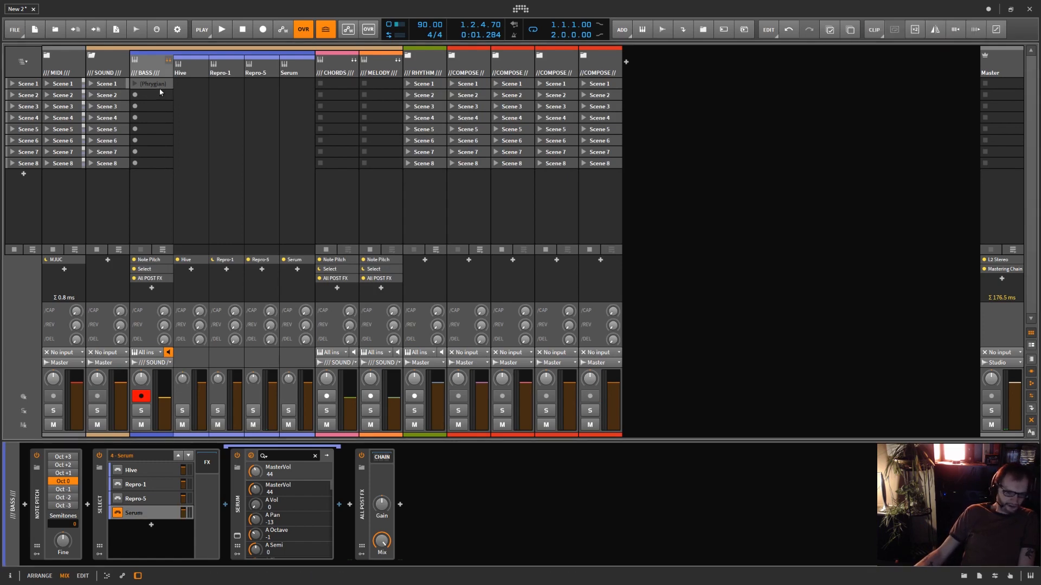
pyautogui.doubleClick(160, 83)
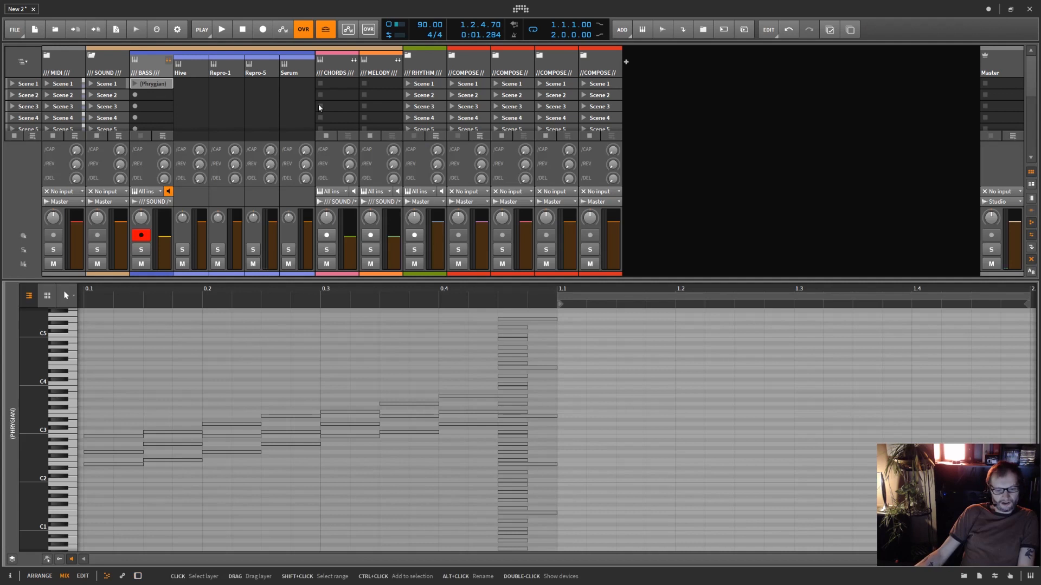
pyautogui.doubleClick(563, 465)
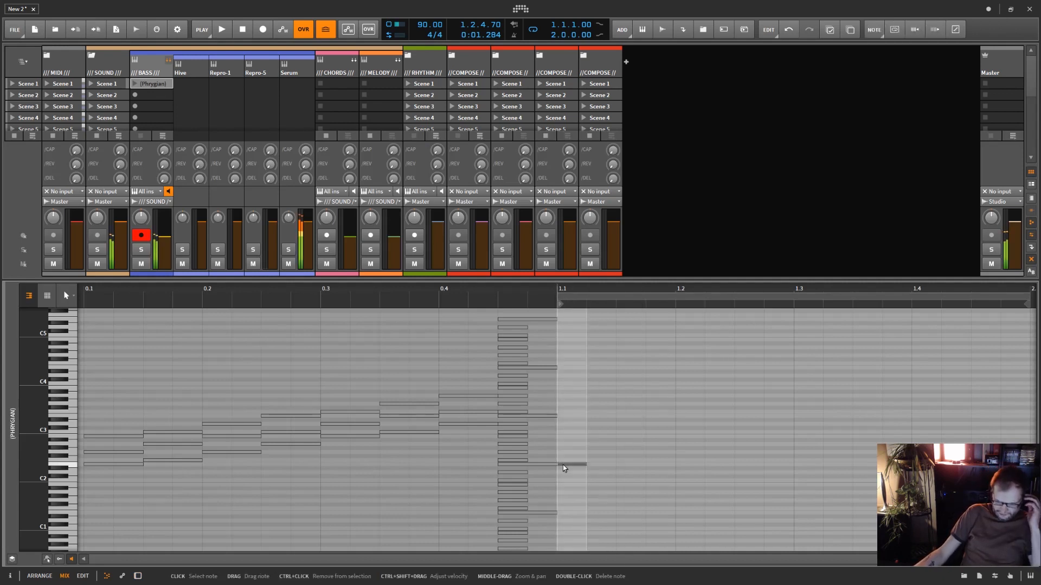
pyautogui.hotkey('shift', 'Right')
pyautogui.hotkey('shift', 'Right')
pyautogui.hotkey('shift', 'Right')
pyautogui.hotkey('shift', 'Right')
pyautogui.hotkey('shift', 'Right')
pyautogui.hotkey('shift', 'Right')
pyautogui.hotkey('shift', 'Right')
pyautogui.hotkey('shift', 'Right')
pyautogui.hotkey('shift', 'Right')
pyautogui.hotkey('shift', 'Right')
pyautogui.hotkey('shift', 'Right')
pyautogui.hotkey('shift', 'Right')
pyautogui.hotkey('shift', 'Right')
pyautogui.hotkey('shift', 'Right')
pyautogui.hotkey('shift', 'Right')
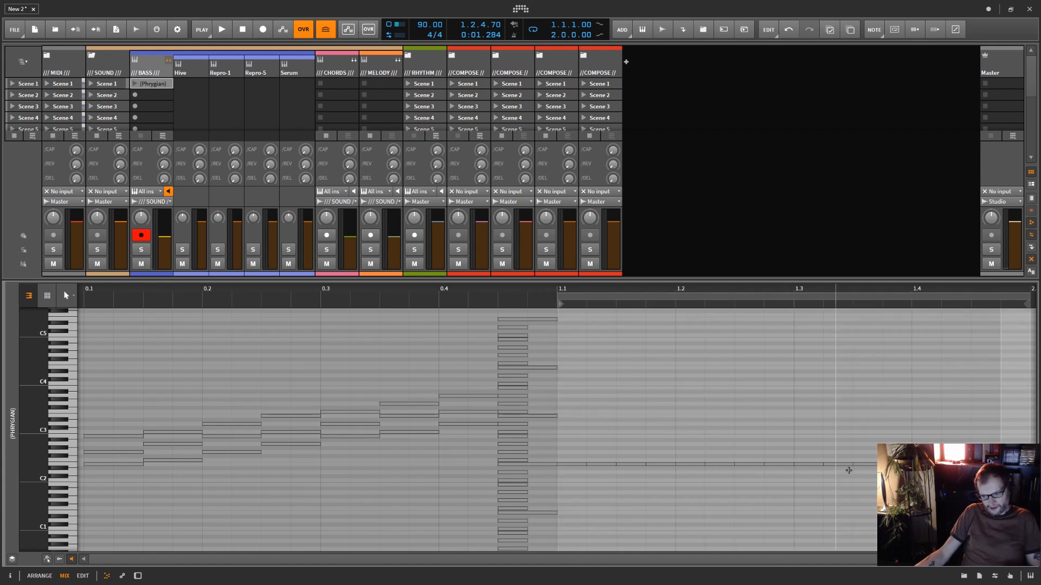
# Delete the repeated notes after the first beat and raise the third sixteenth note by one octave.
pyautogui.moveTo(1001, 444); pyautogui.dragTo(681, 523)
pyautogui.press('Delete')
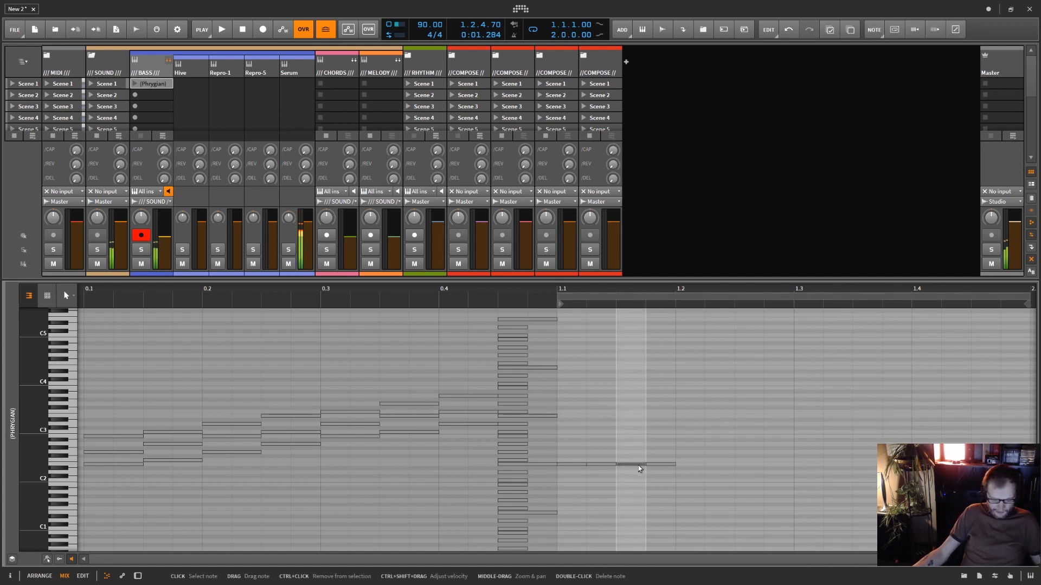
pyautogui.hotkey('shift', 'Up')
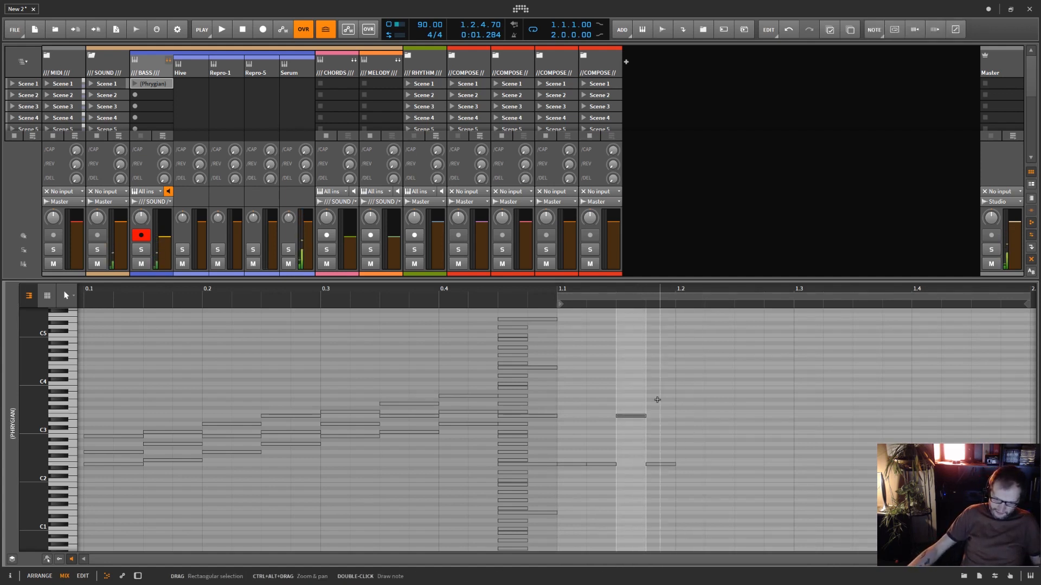
# Duplicate the first beat's four-note bass pattern three times to fill the bar.
pyautogui.moveTo(657, 389); pyautogui.dragTo(576, 501)
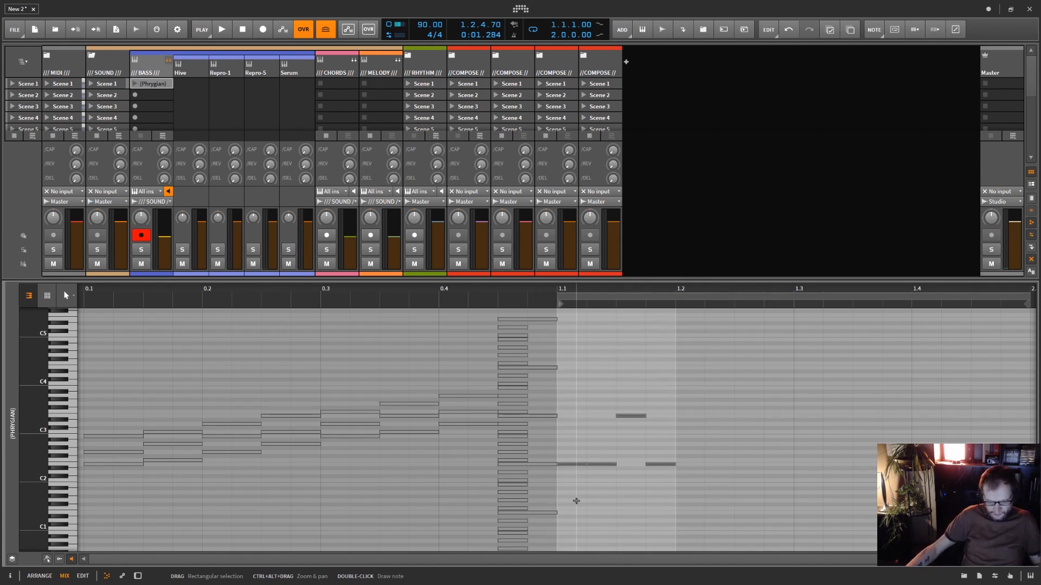
pyautogui.hotkey('ctrl', 'd')
pyautogui.hotkey('ctrl', 'd')
pyautogui.hotkey('ctrl', 'd')
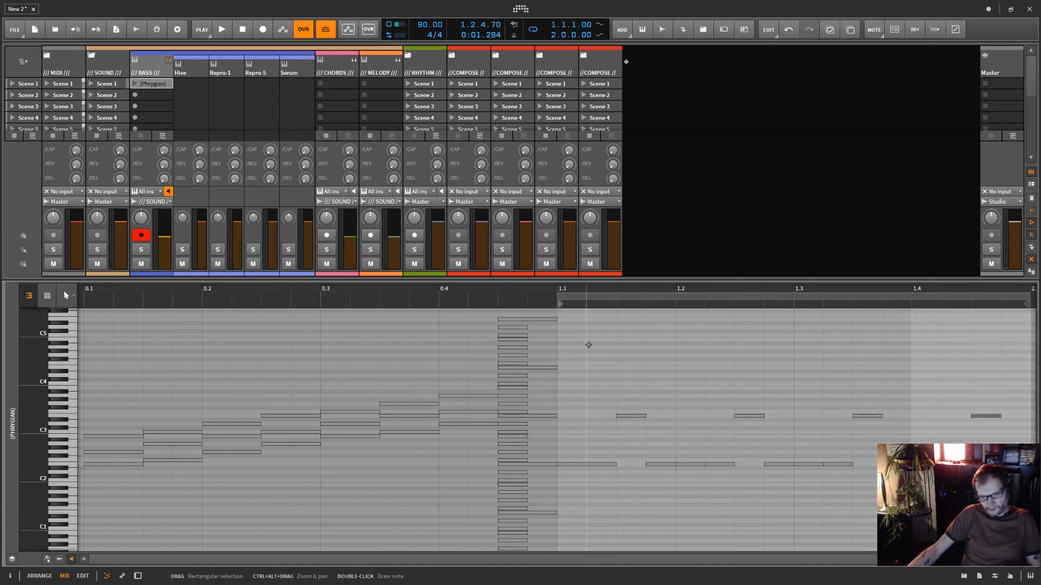
# Launch the Phrygian clip on the BASS track and switch its Select device to the Hive layer.
pyautogui.click(135, 84)
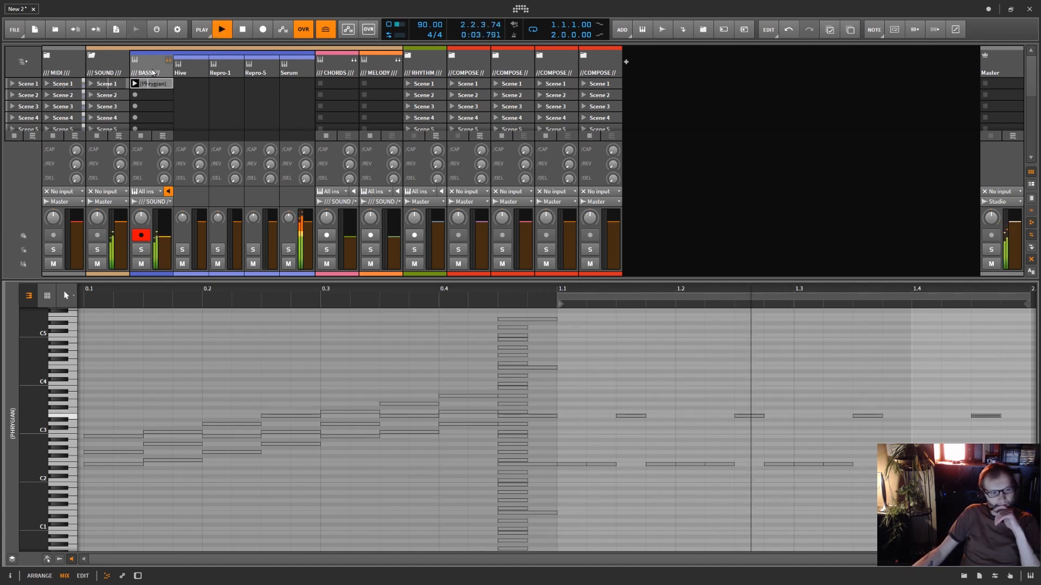
pyautogui.doubleClick(154, 72)
pyautogui.click(118, 471)
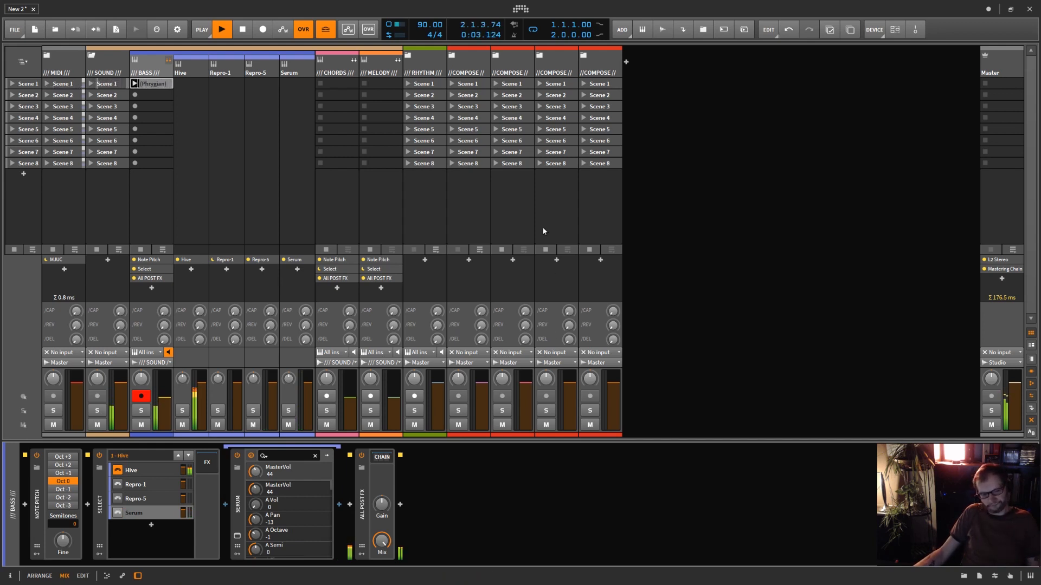
# Expand the RHYTHM group and create an empty clip in Scene 1 of CODA Hip Hop Drums, opened for editing.
pyautogui.click(409, 56)
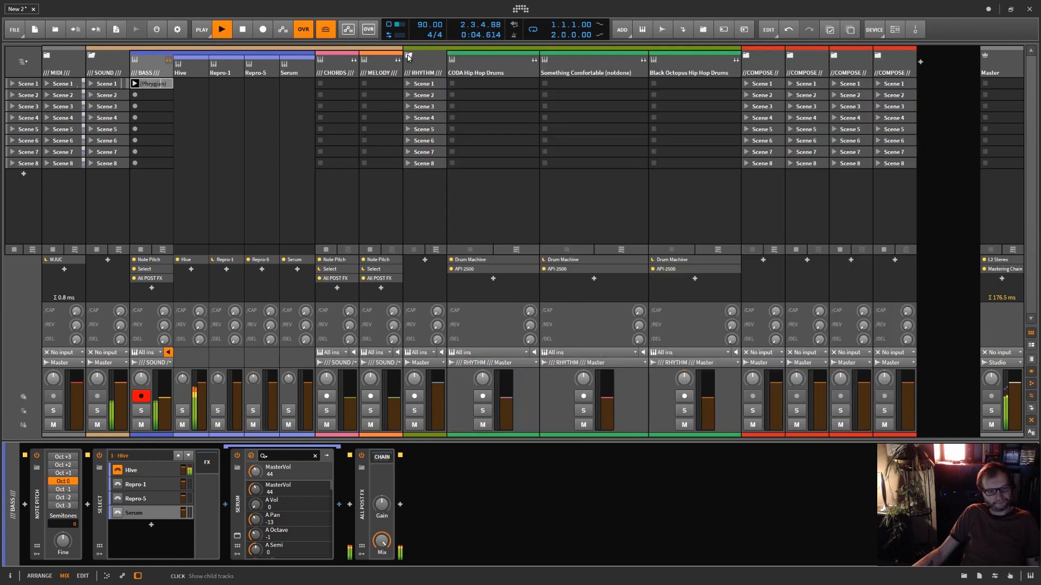
pyautogui.doubleClick(461, 84)
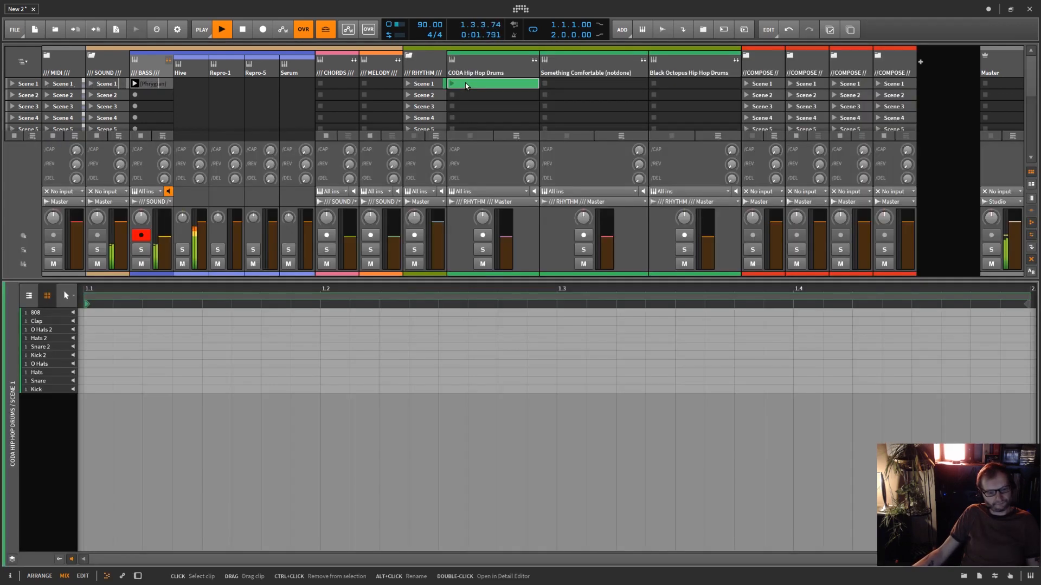
# Enter a kick on beat 1.1 of the drum clip and copy it to beats 1.2, 1.3 and 1.4.
pyautogui.doubleClick(96, 388)
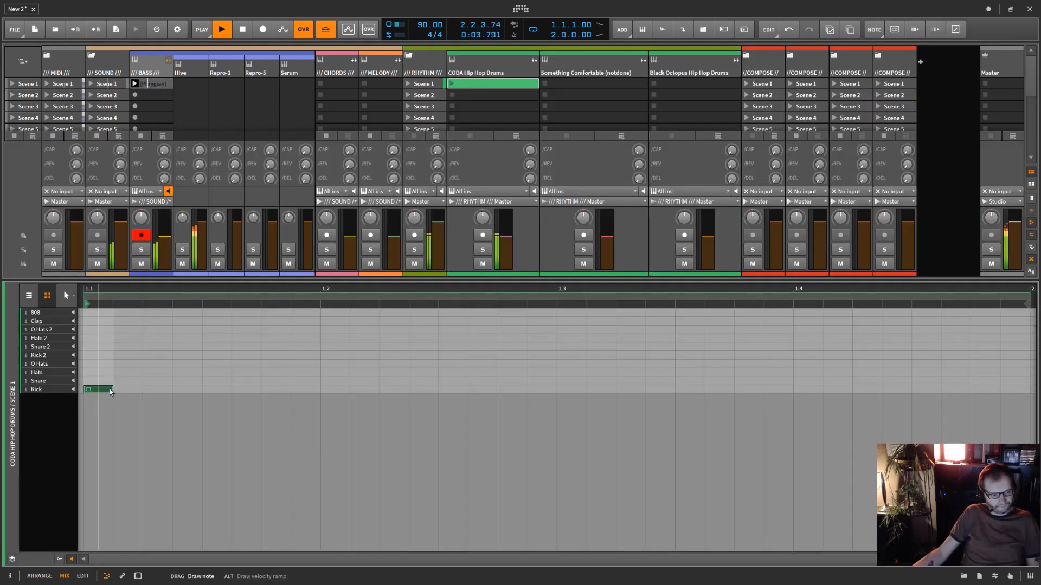
pyautogui.moveTo(312, 382); pyautogui.dragTo(103, 423)
pyautogui.hotkey('ctrl', 'd')
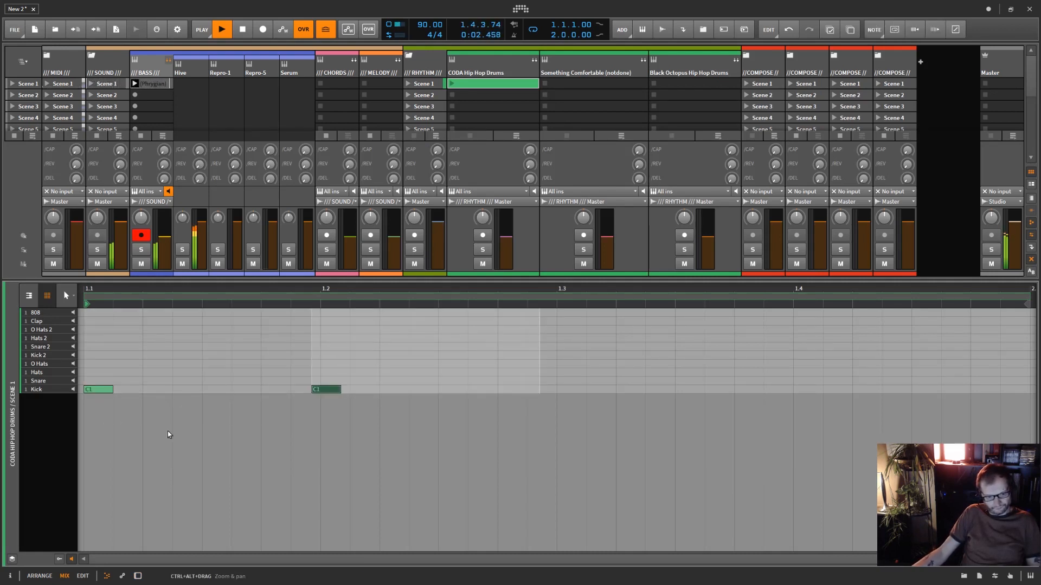
pyautogui.moveTo(325, 389); pyautogui.dragTo(364, 387)
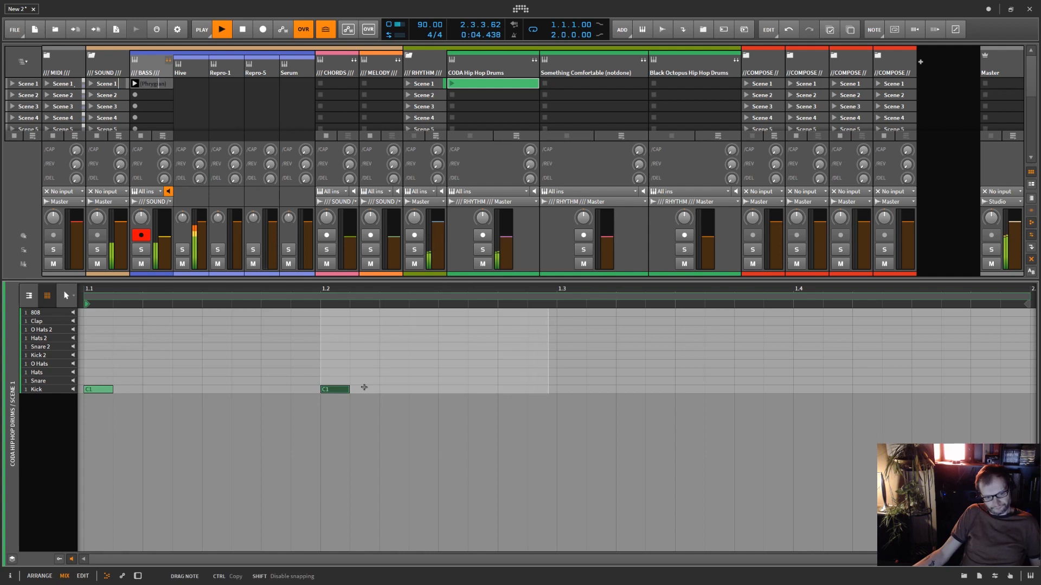
pyautogui.moveTo(556, 379); pyautogui.dragTo(123, 416)
pyautogui.hotkey('ctrl', 'd')
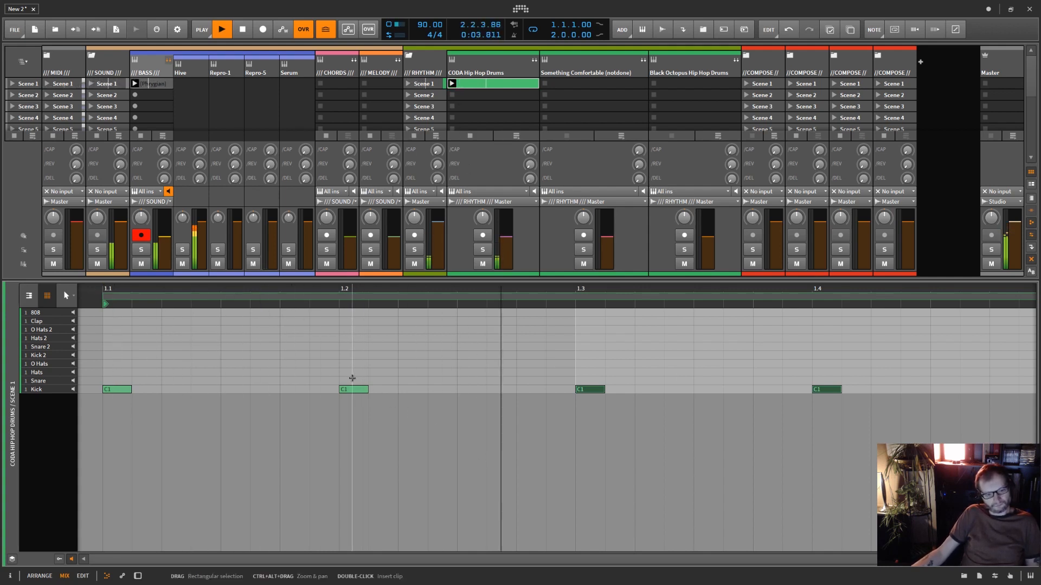
# Add snare hits on beats 1.2 and 1.4 of the drum clip.
pyautogui.click(348, 382)
pyautogui.doubleClick(348, 381)
pyautogui.doubleClick(817, 381)
# Add a Hats note on beat 1.1 and repeat it on every eighth note through the bar.
pyautogui.doubleClick(121, 374)
pyautogui.moveTo(203, 363); pyautogui.dragTo(107, 378)
pyautogui.moveTo(214, 351); pyautogui.dragTo(121, 372)
pyautogui.hotkey('ctrl', 'd')
pyautogui.hotkey('ctrl', 'd')
pyautogui.hotkey('ctrl', 'd')
pyautogui.hotkey('ctrl', 'd')
pyautogui.hotkey('ctrl', 'd')
pyautogui.hotkey('ctrl', 'd')
pyautogui.hotkey('ctrl', 'd')
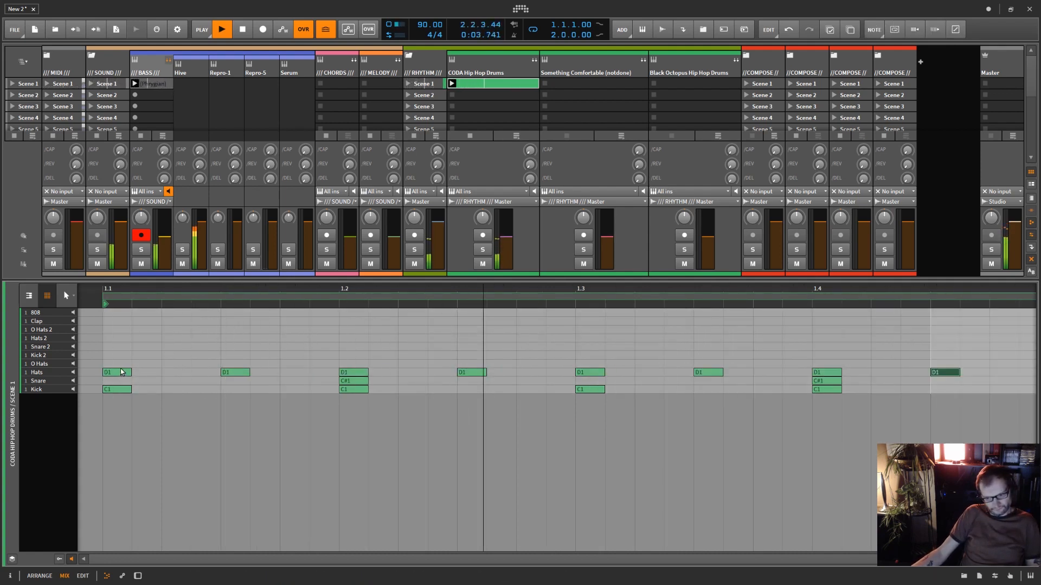
# Add extra Hats notes at 1.2.4 and 1.4.2, and replace the hat on beat 1.3 with a sixteenth-long O Hats note.
pyautogui.click(525, 371)
pyautogui.doubleClick(524, 371)
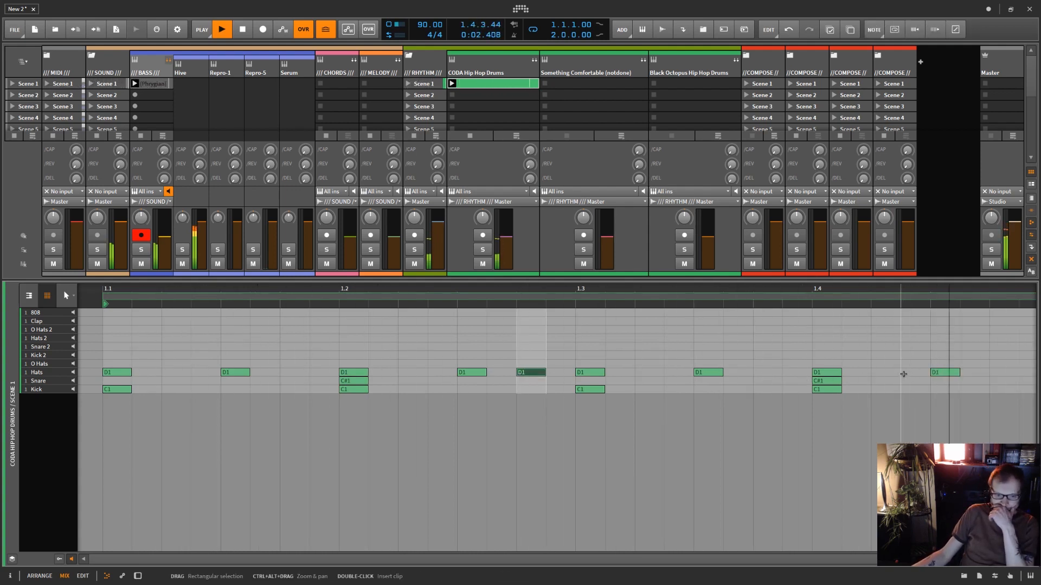
pyautogui.doubleClick(890, 373)
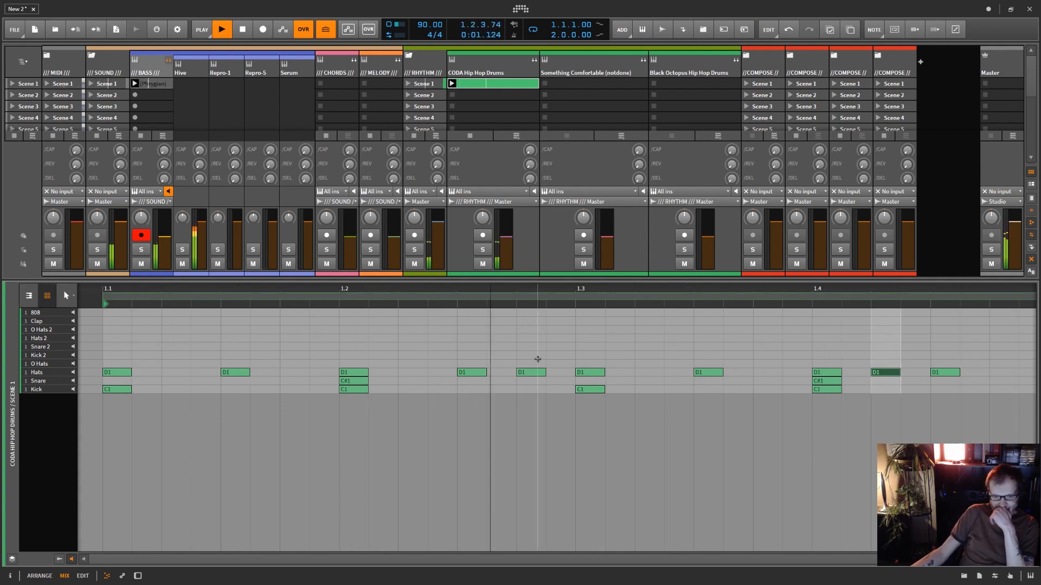
pyautogui.doubleClick(581, 372)
pyautogui.moveTo(581, 372); pyautogui.dragTo(633, 359)
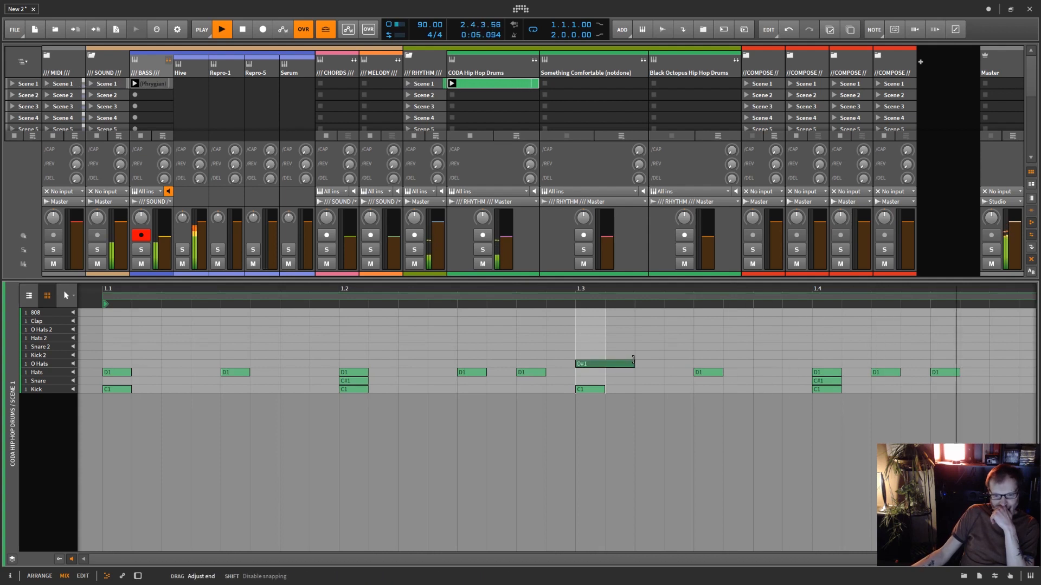
# Duplicate the drum clip's content to two bars and add a kick and an open hat on the last sixteenth of bar 2.
pyautogui.click(484, 87)
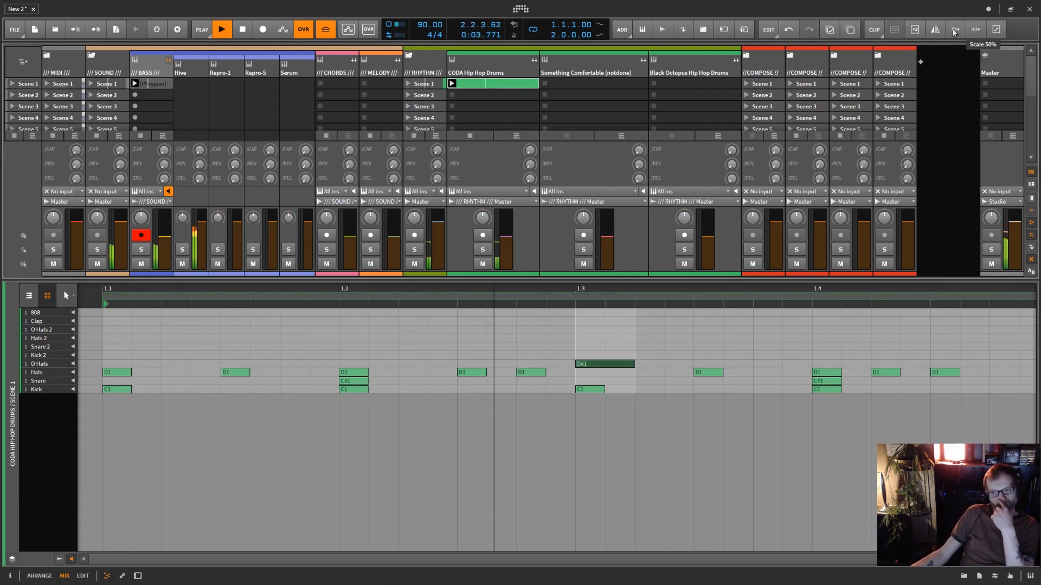
pyautogui.click(915, 30)
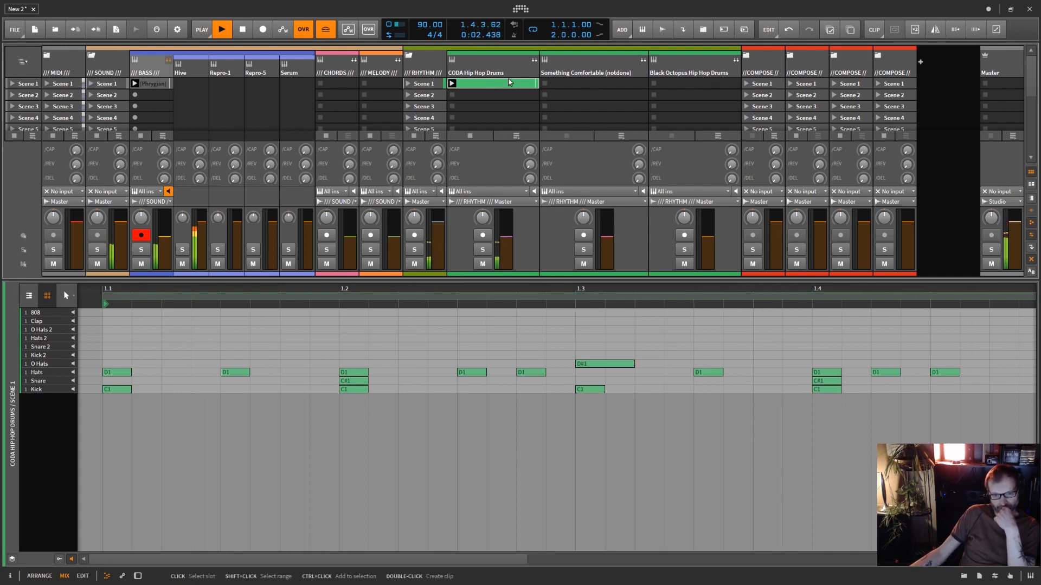
pyautogui.doubleClick(512, 88)
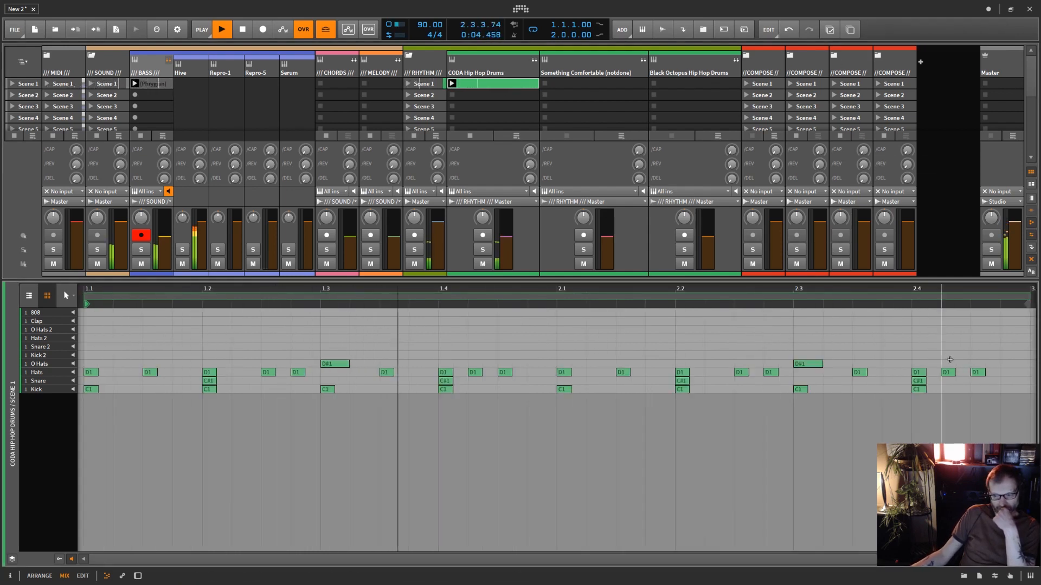
pyautogui.doubleClick(1002, 390)
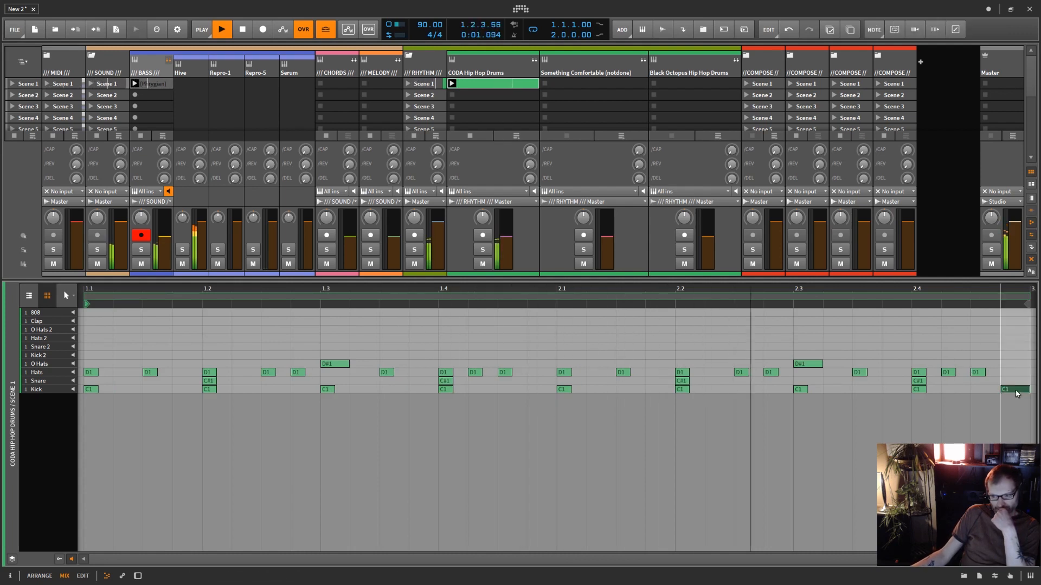
pyautogui.doubleClick(1010, 364)
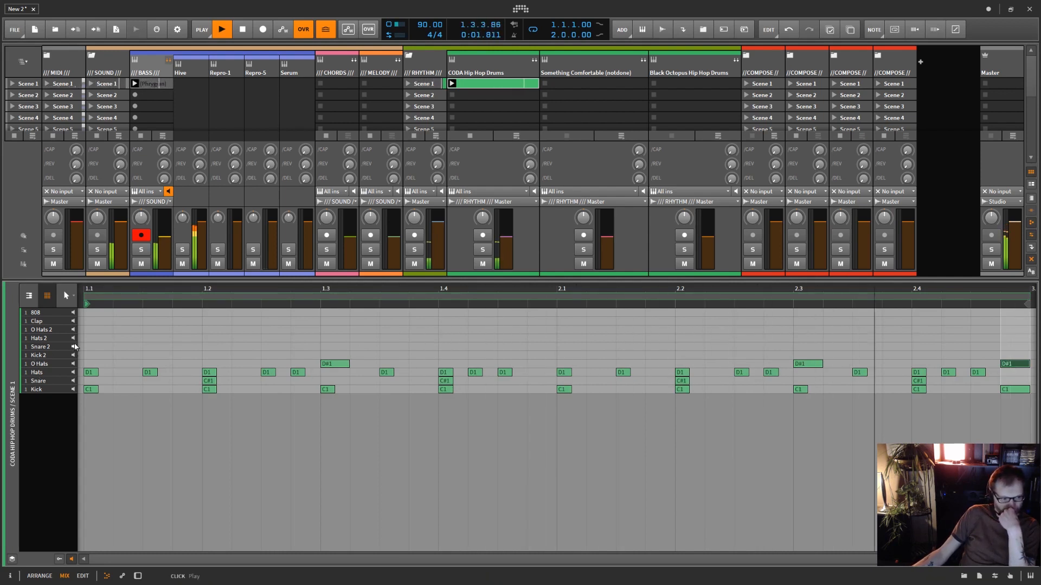
# Add claps on the second sixteenth of beats 1.1 and 1.2, and copy the pair to start at beats 1.4 and 2.3.
pyautogui.doubleClick(128, 321)
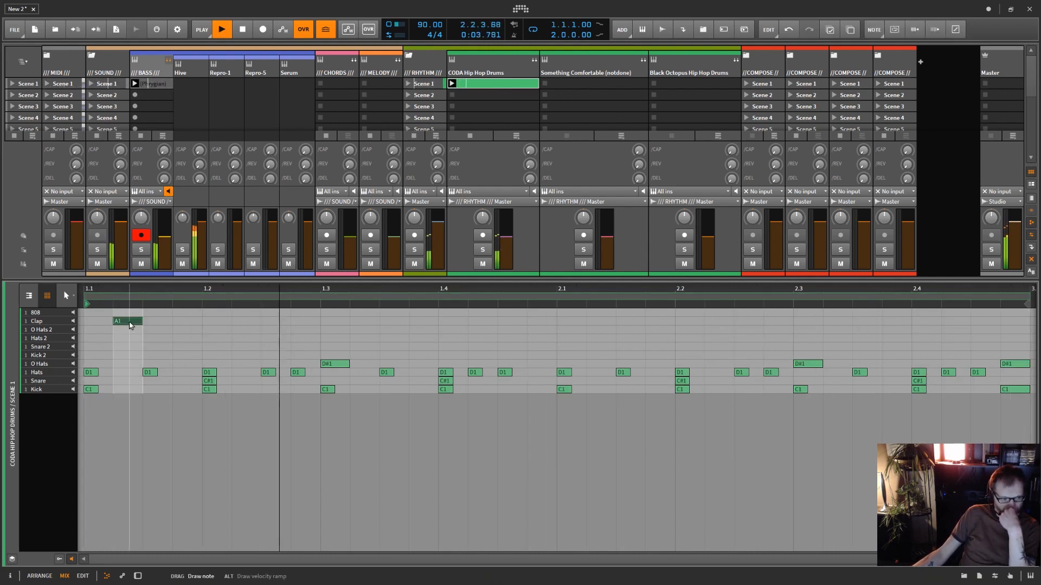
pyautogui.doubleClick(246, 321)
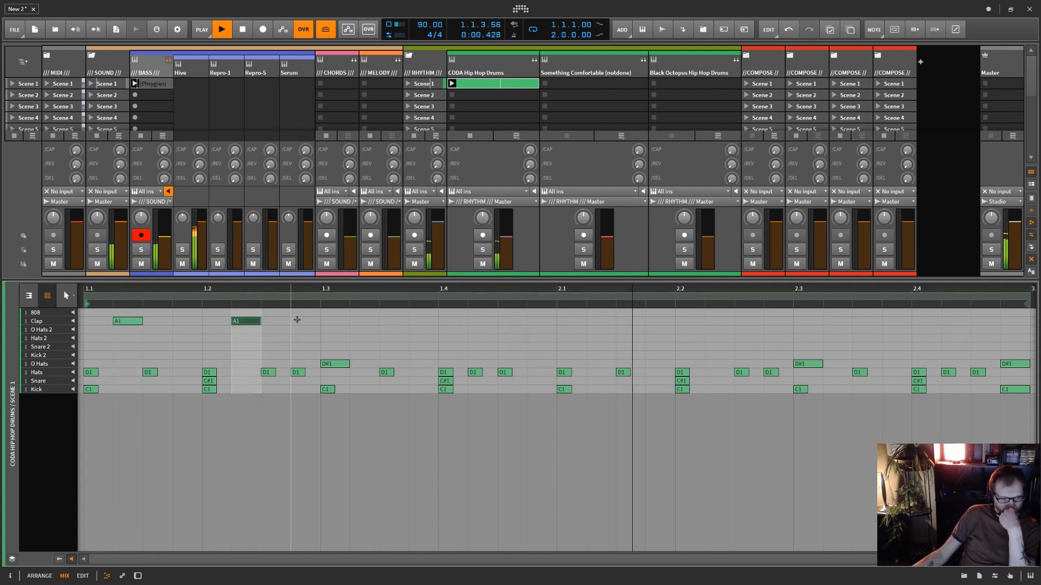
pyautogui.moveTo(315, 309); pyautogui.dragTo(85, 351)
pyautogui.moveTo(142, 321); pyautogui.dragTo(492, 325)
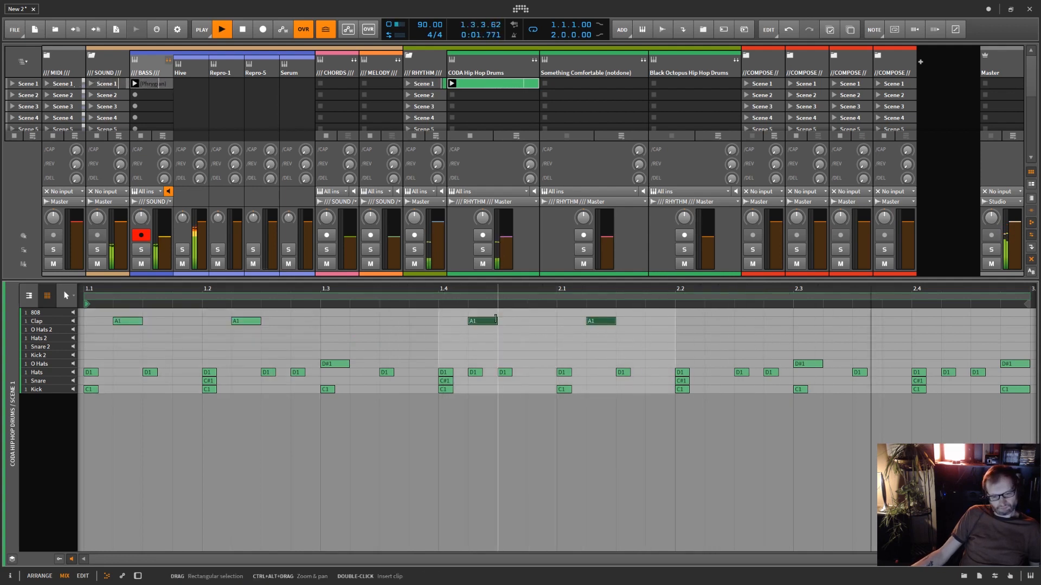
pyautogui.moveTo(490, 321); pyautogui.dragTo(850, 327)
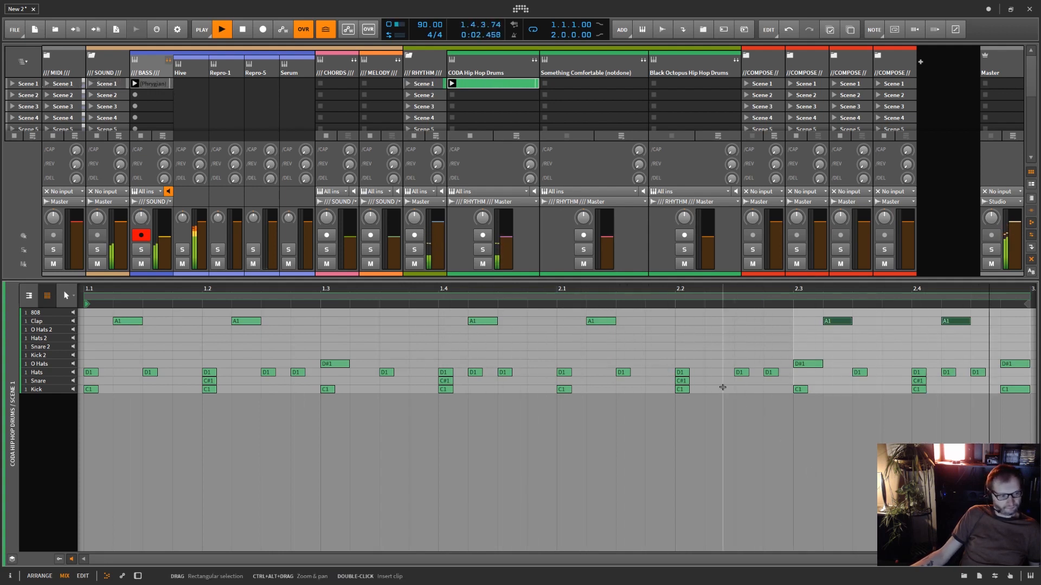
# Add an 808 note spanning the whole first beat of the drum clip and stop playback.
pyautogui.click(97, 313)
pyautogui.doubleClick(98, 313)
pyautogui.moveTo(112, 313); pyautogui.dragTo(201, 313)
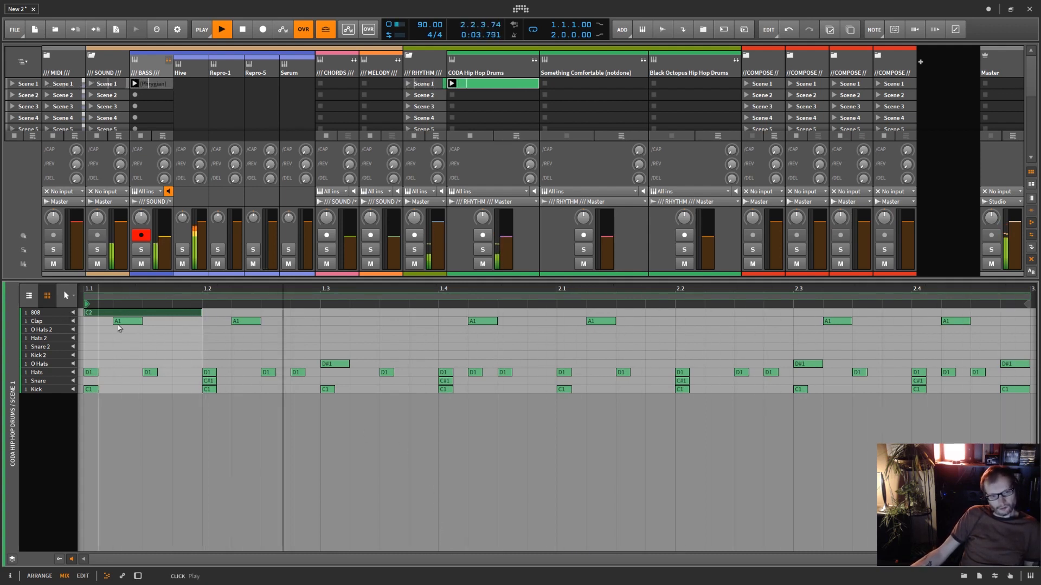
pyautogui.press('space')
# Enlarge the clip launcher and show the MIDI group's mode tracks next to the SOUND group's tracks.
pyautogui.moveTo(569, 279); pyautogui.dragTo(592, 412)
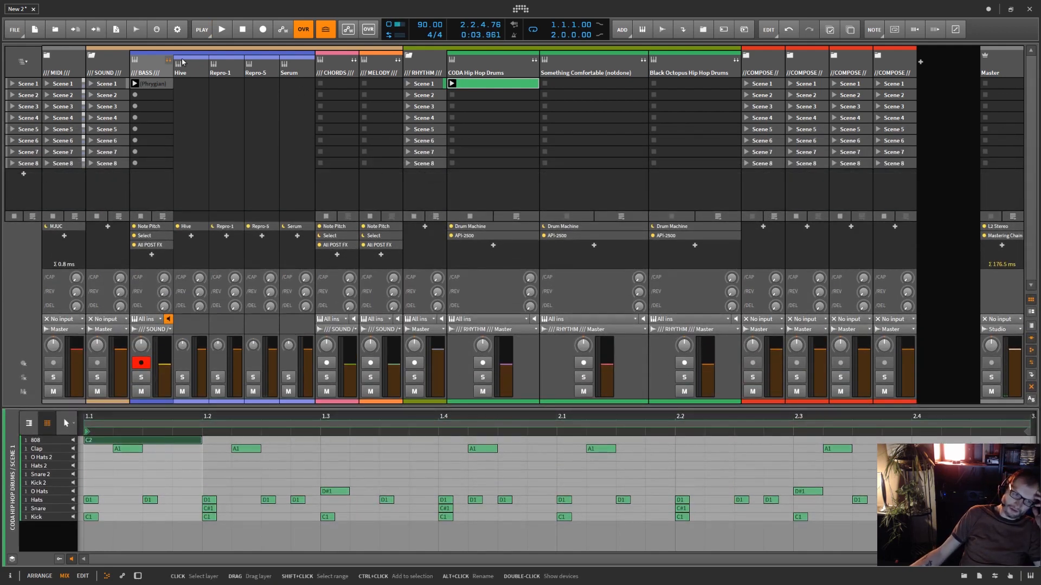
pyautogui.click(94, 57)
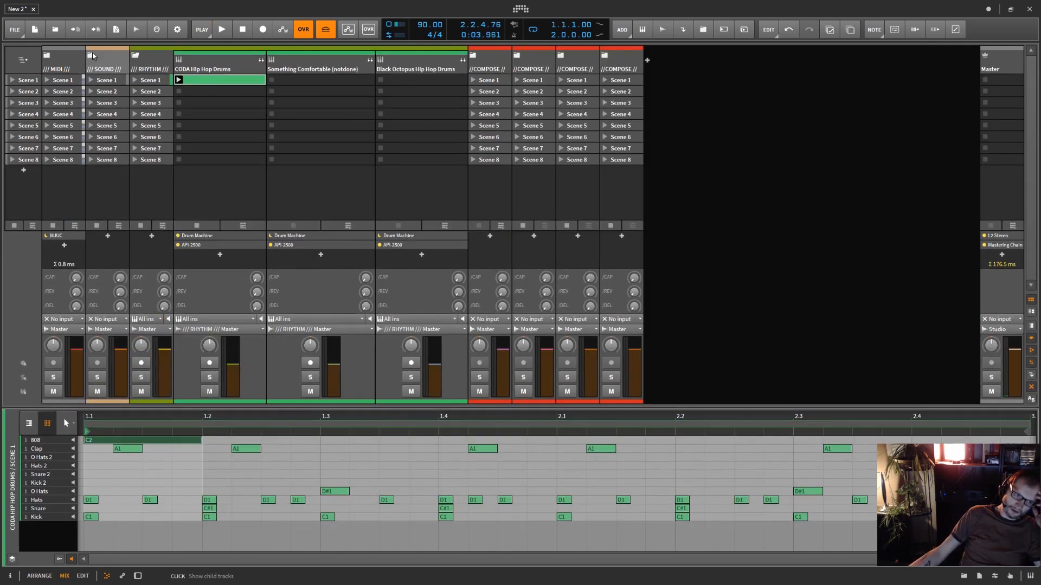
pyautogui.click(47, 56)
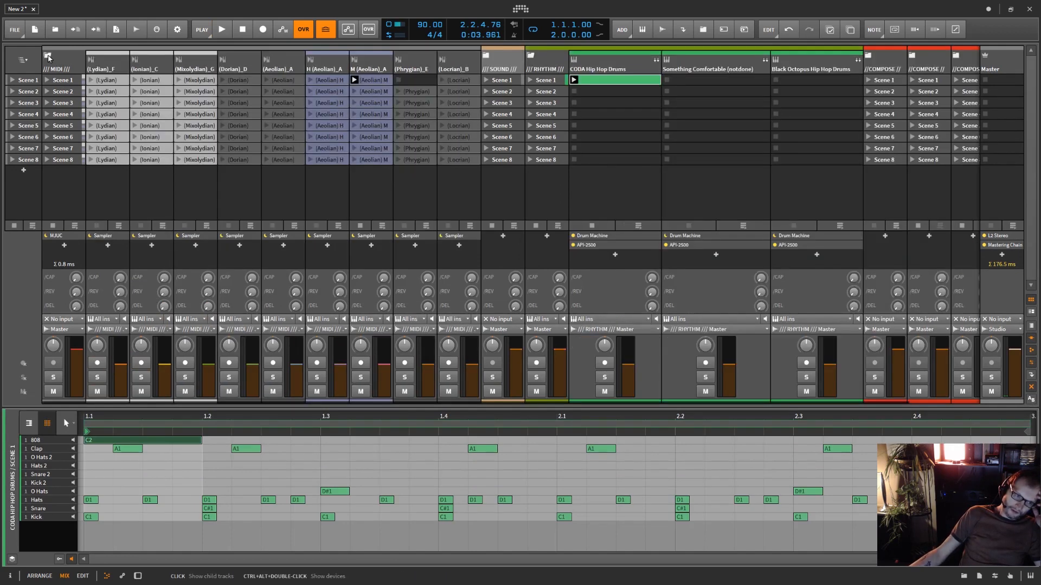
pyautogui.click(414, 91)
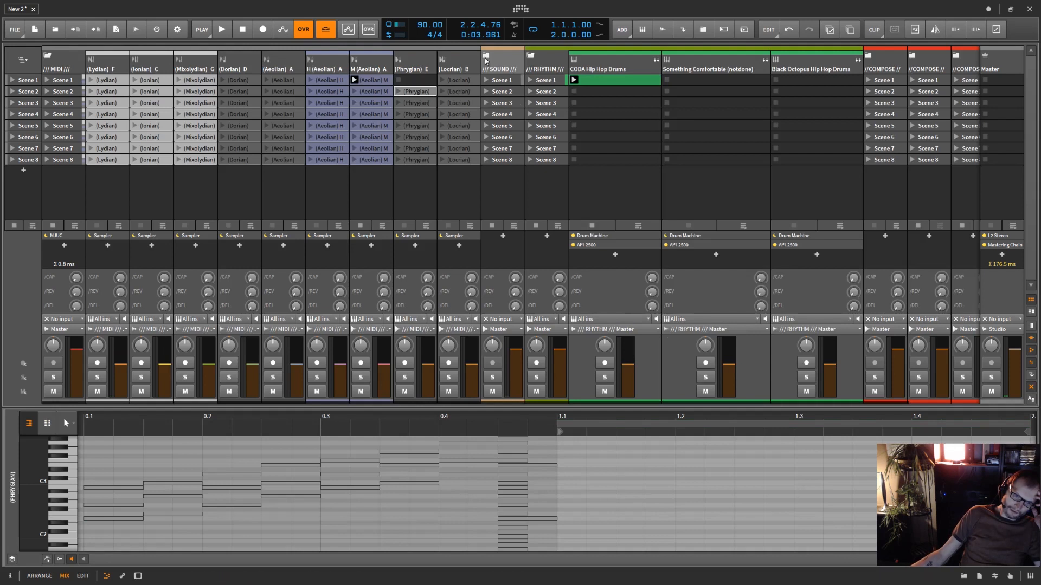
pyautogui.click(486, 56)
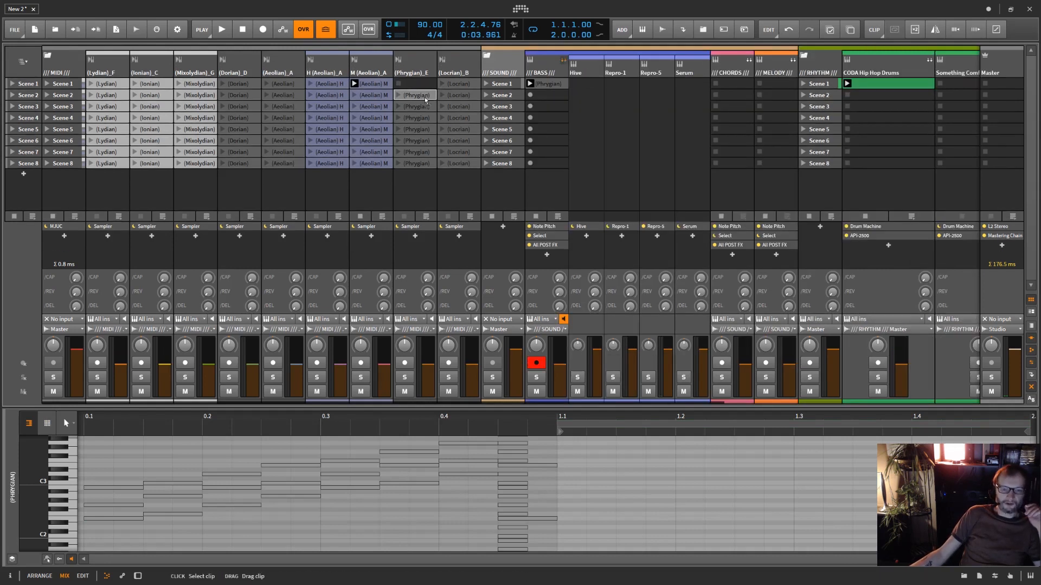
# Hide the BASS layers, show the CHORDS layers, and move the Scene 2 Phrygian clip to Scene 1 of CHORDS.
pyautogui.moveTo(558, 100); pyautogui.dragTo(596, 96)
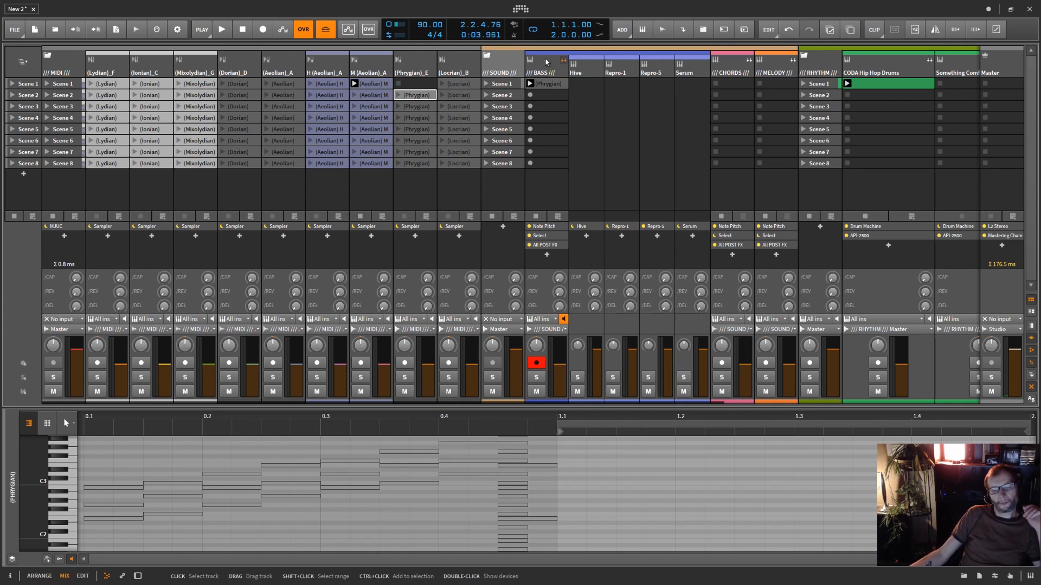
pyautogui.click(564, 62)
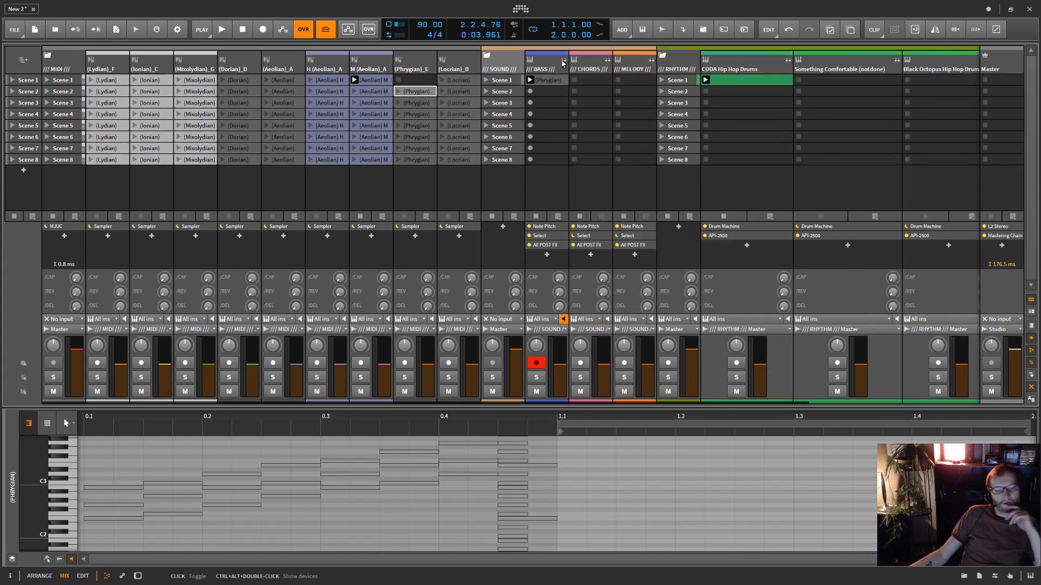
pyautogui.click(598, 65)
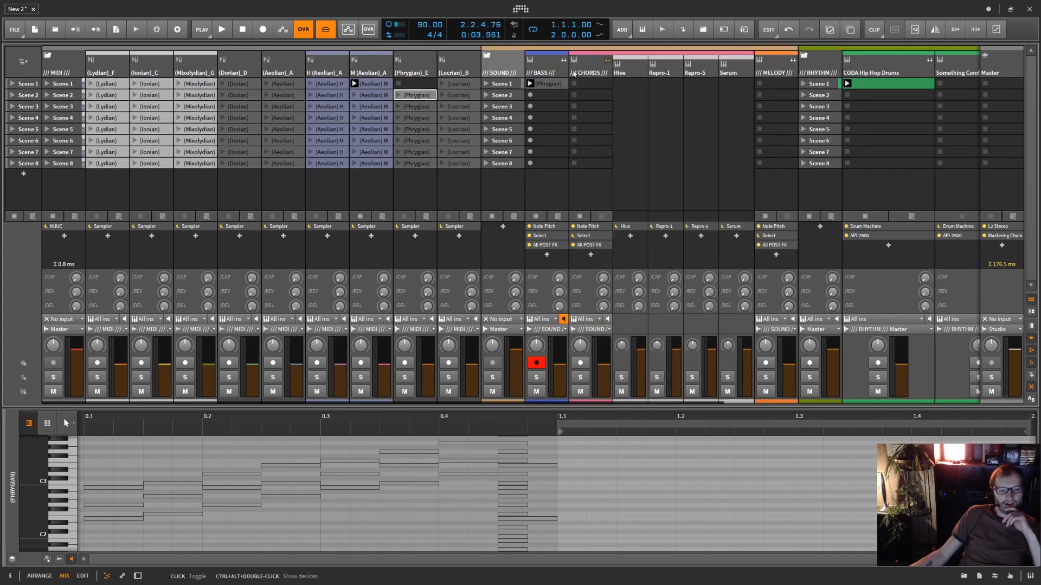
pyautogui.moveTo(426, 96); pyautogui.dragTo(587, 84)
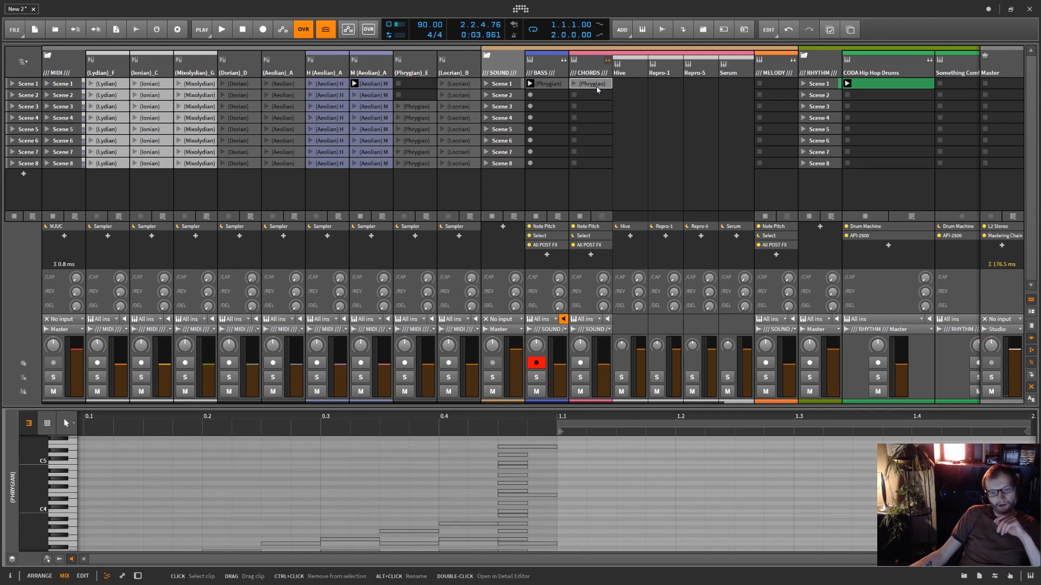
pyautogui.moveTo(598, 86)
pyautogui.mouseDown()
pyautogui.moveTo(547, 87)
pyautogui.moveTo(591, 85)
pyautogui.mouseUp()
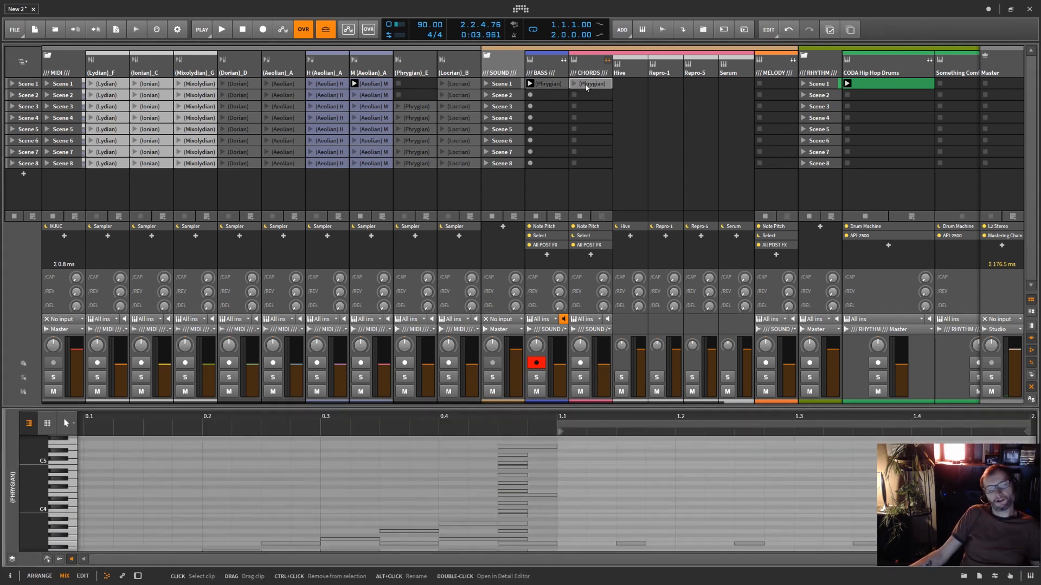
# Delete the repeated notes after the first one in the CHORDS Phrygian clip and extend the remaining note to two beats.
pyautogui.moveTo(621, 407); pyautogui.dragTo(621, 191)
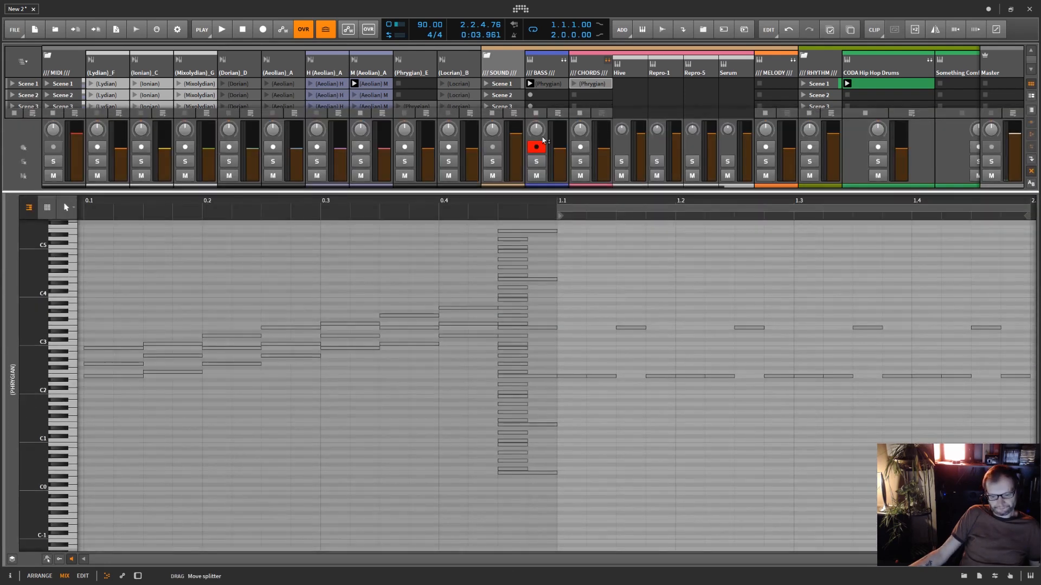
pyautogui.moveTo(1016, 305); pyautogui.dragTo(708, 387)
pyautogui.press('Delete')
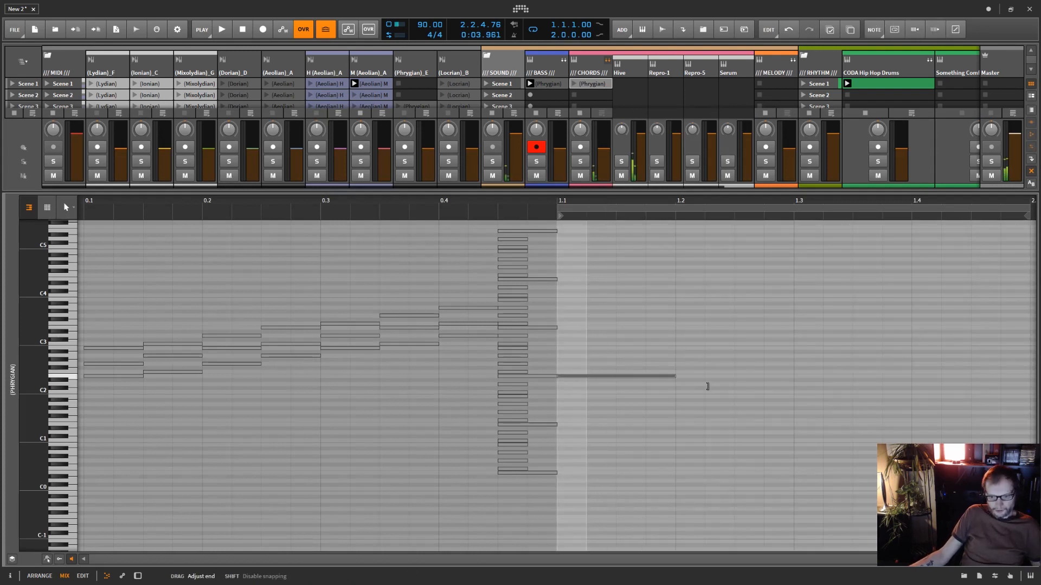
pyautogui.moveTo(790, 387); pyautogui.dragTo(791, 386)
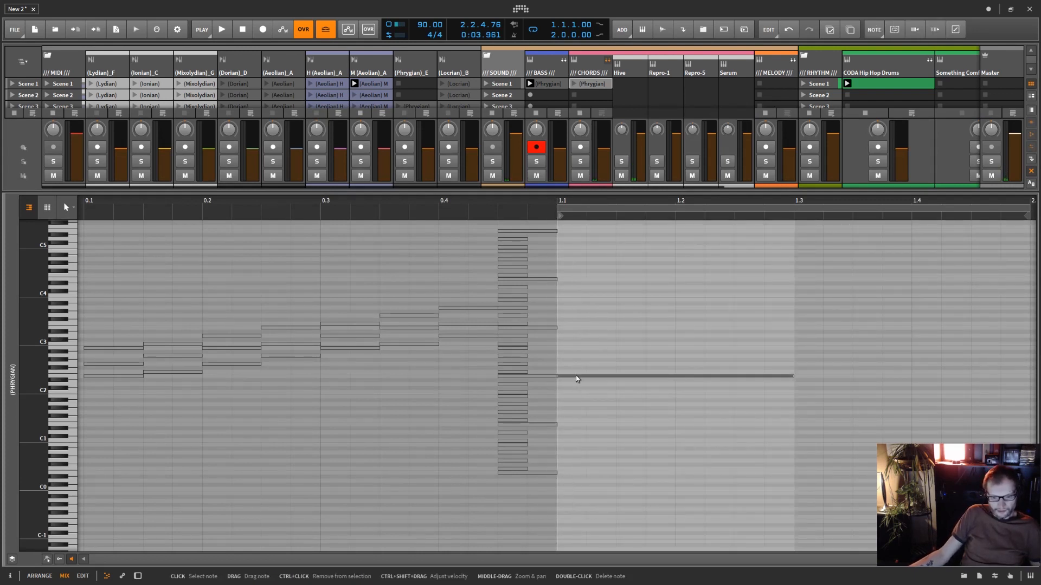
# Stack two more notes above the two-beat note to form a three-note chord and transpose the chord up two octaves.
pyautogui.moveTo(577, 379); pyautogui.dragTo(680, 409)
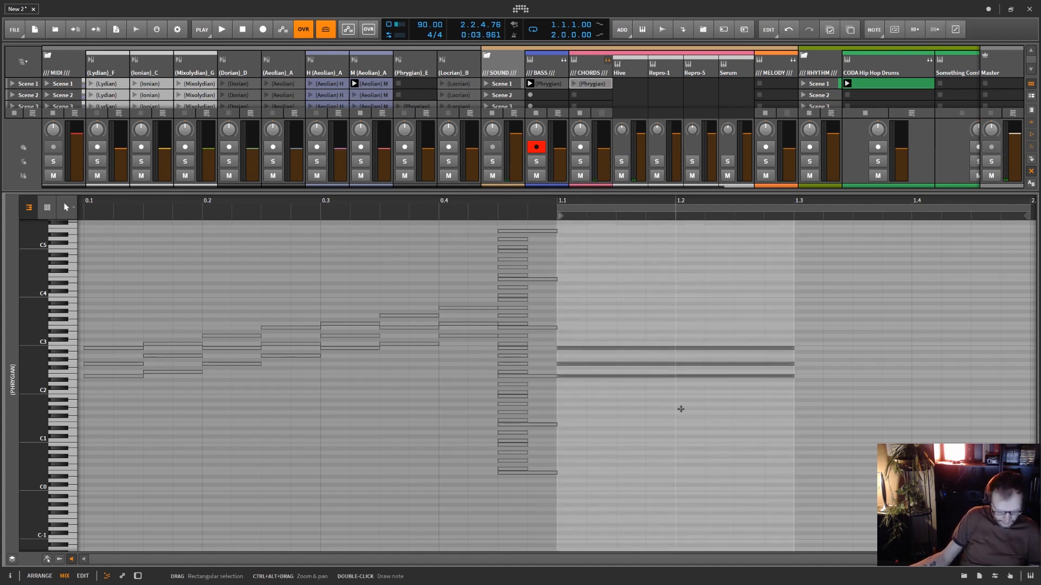
pyautogui.hotkey('shift', 'Up')
pyautogui.hotkey('shift', 'Up')
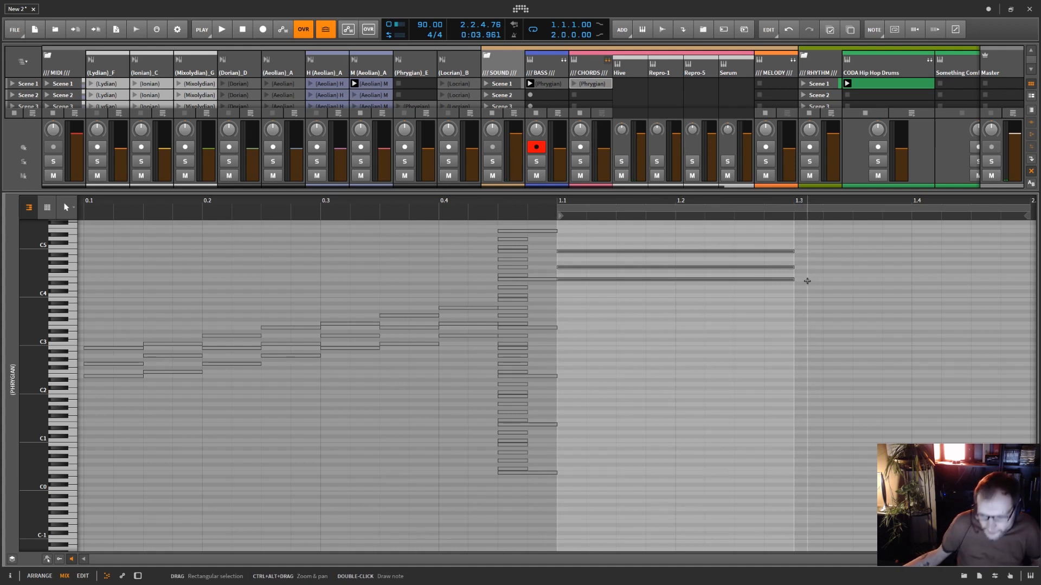
# Enter a second, higher three-note chord at beat 1.3 with a length of one beat.
pyautogui.doubleClick(800, 259)
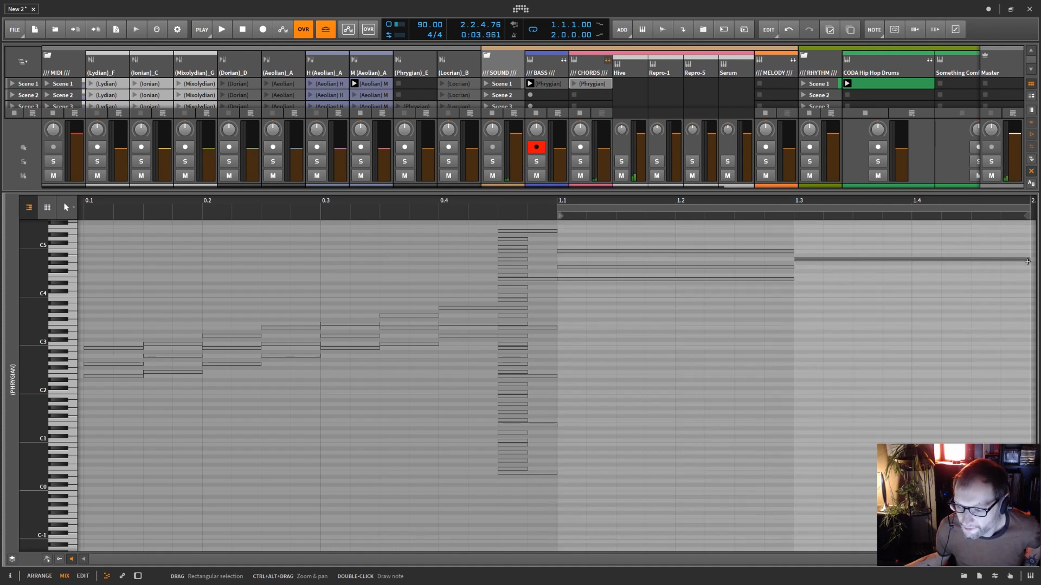
pyautogui.moveTo(1027, 261)
pyautogui.mouseDown()
pyautogui.moveTo(914, 267)
pyautogui.moveTo(875, 250)
pyautogui.moveTo(874, 230)
pyautogui.mouseUp()
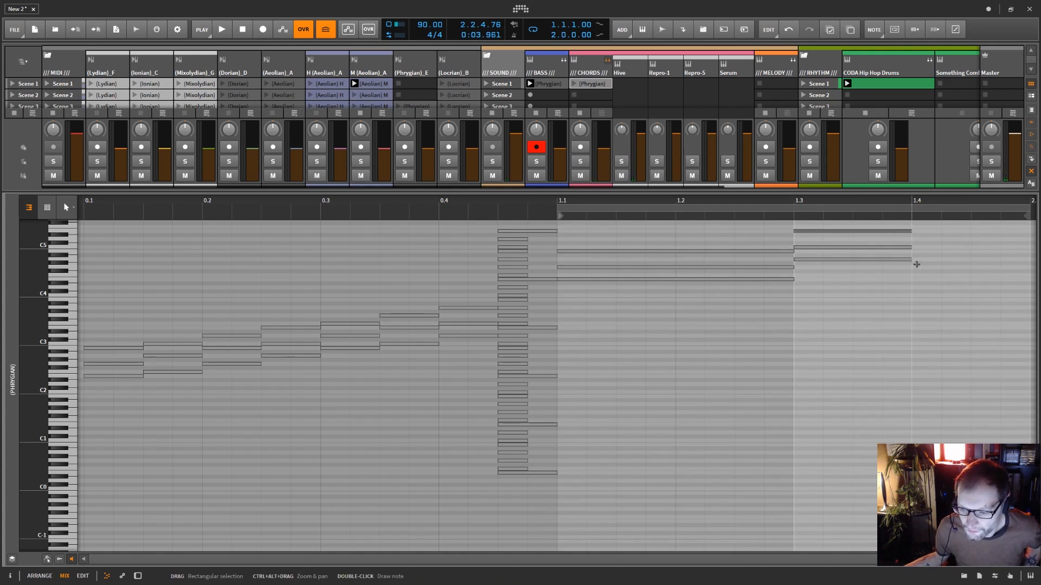
# Enter a third three-note chord at beat 1.4 with a length of one beat and launch Scene 1 of SOUND.
pyautogui.doubleClick(915, 268)
pyautogui.doubleClick(916, 251)
pyautogui.doubleClick(915, 240)
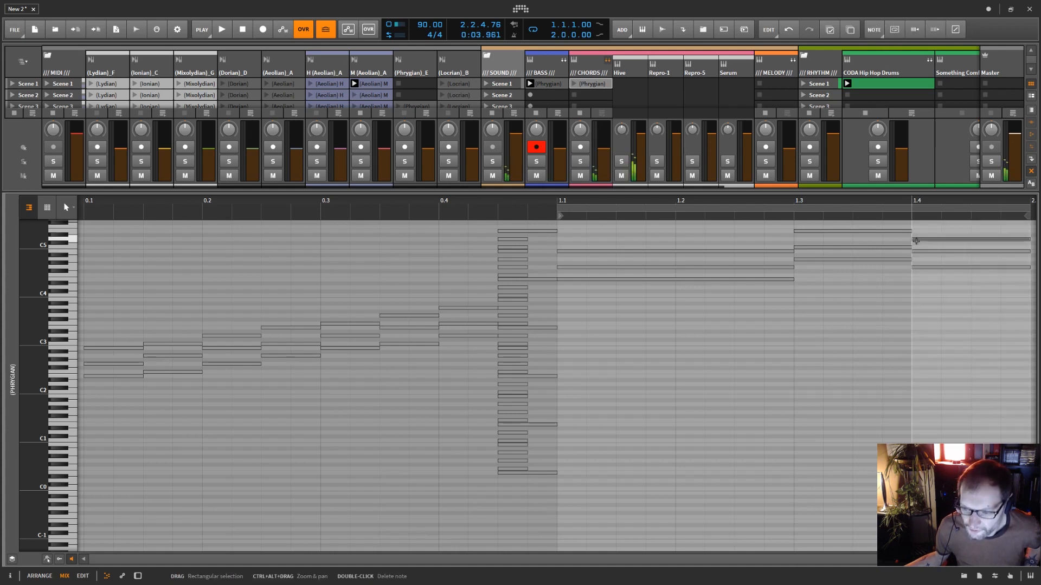
pyautogui.click(490, 84)
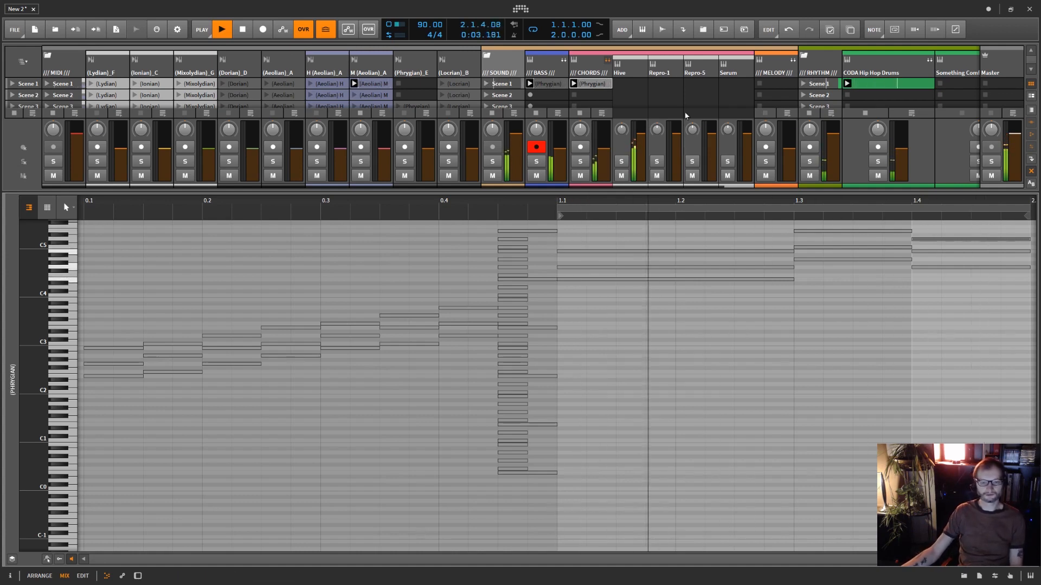
# Double the length of all three chords in the CHORDS Phrygian clip and extend the clip's loop to two bars.
pyautogui.doubleClick(589, 77)
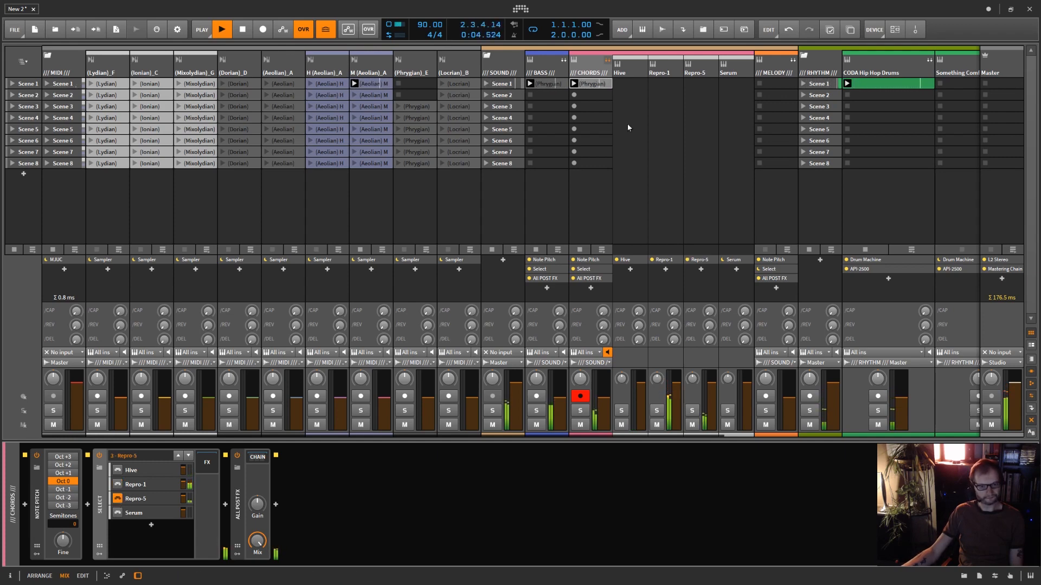
pyautogui.doubleClick(595, 82)
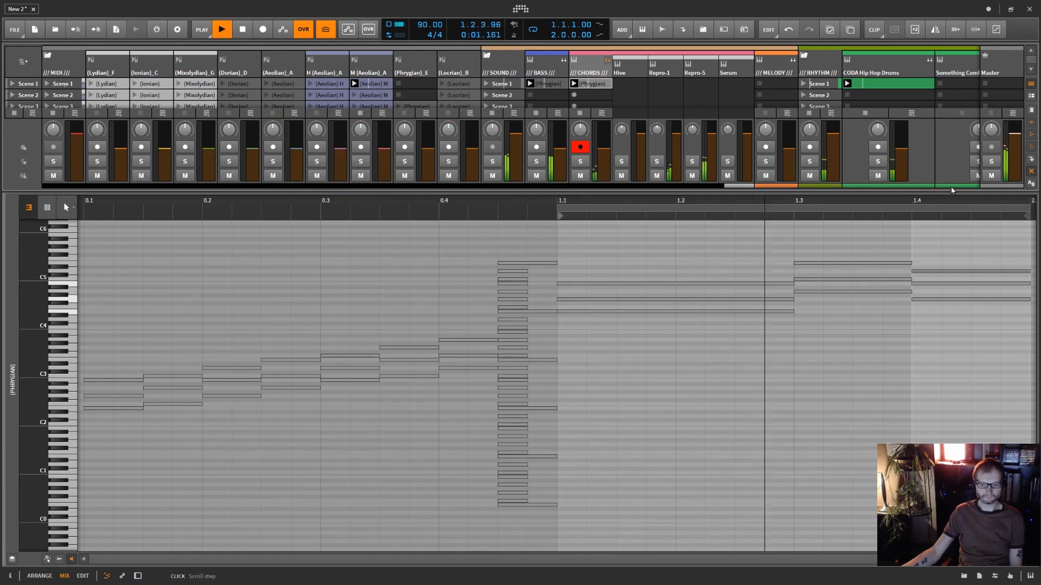
pyautogui.hotkey('shift', 'z')
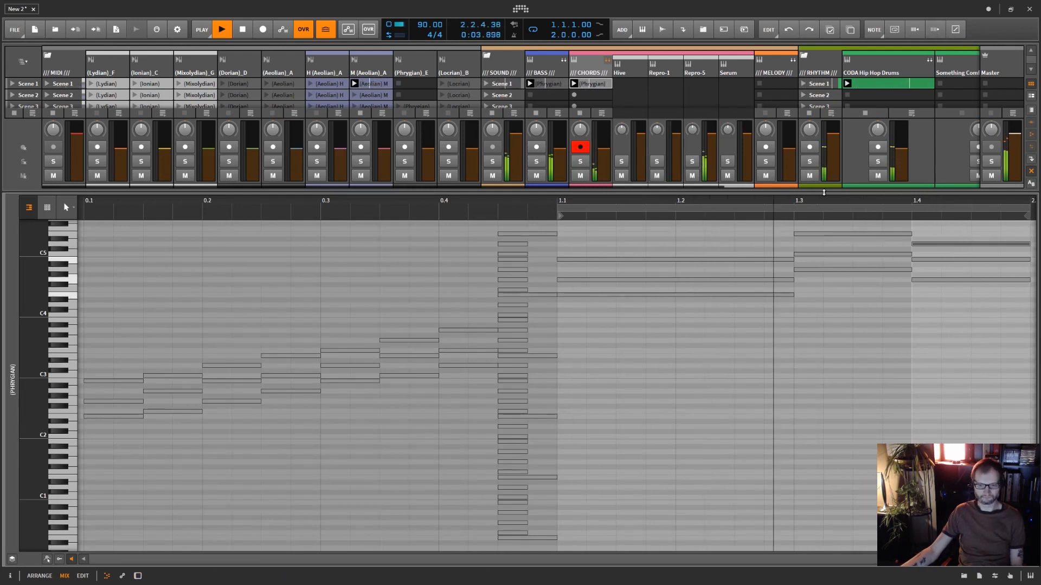
pyautogui.moveTo(581, 230); pyautogui.dragTo(973, 329)
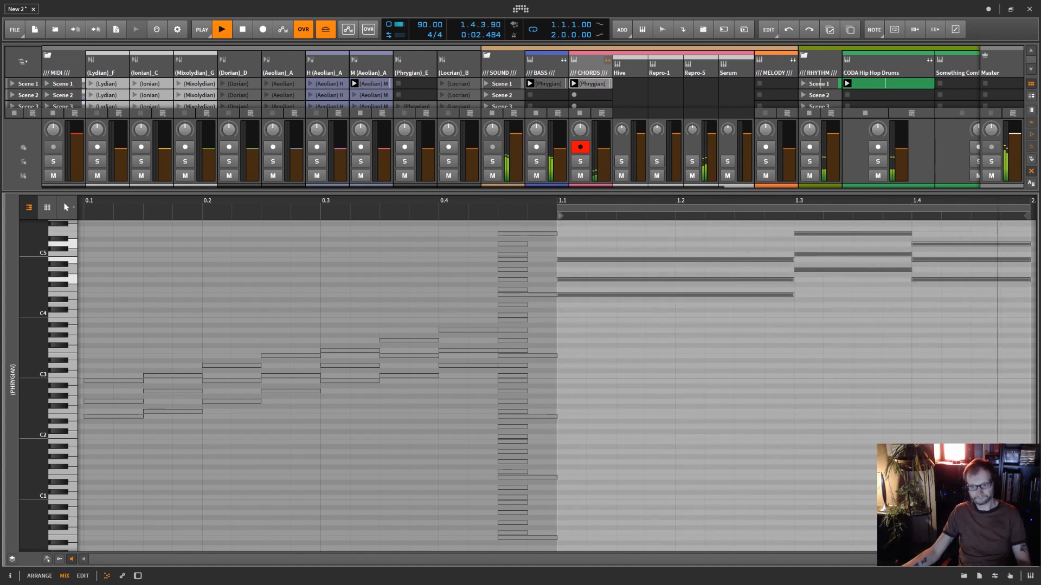
pyautogui.hotkey('ctrl', 'shift', 'z')
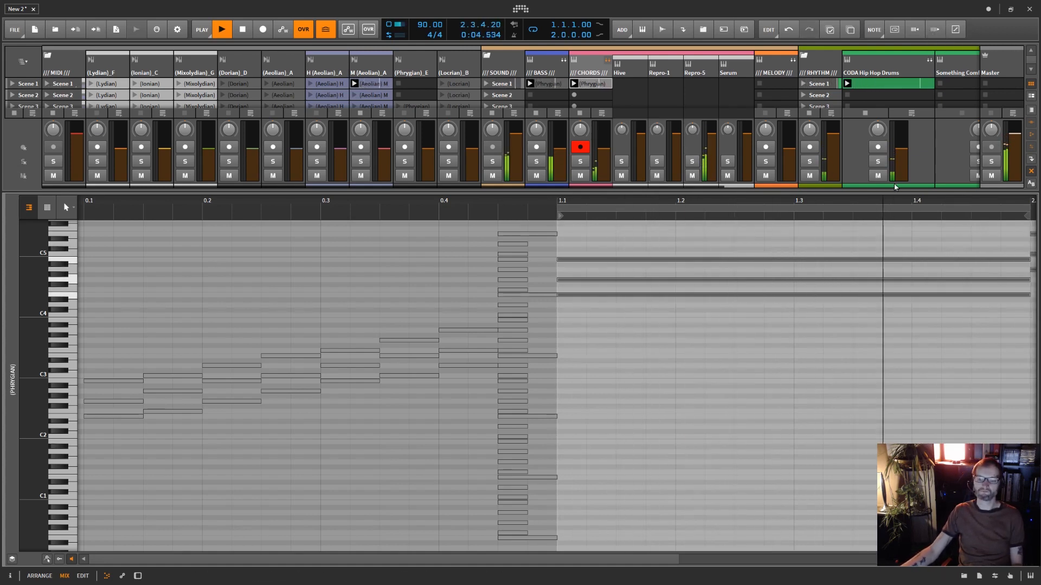
pyautogui.moveTo(854, 203); pyautogui.dragTo(845, 208)
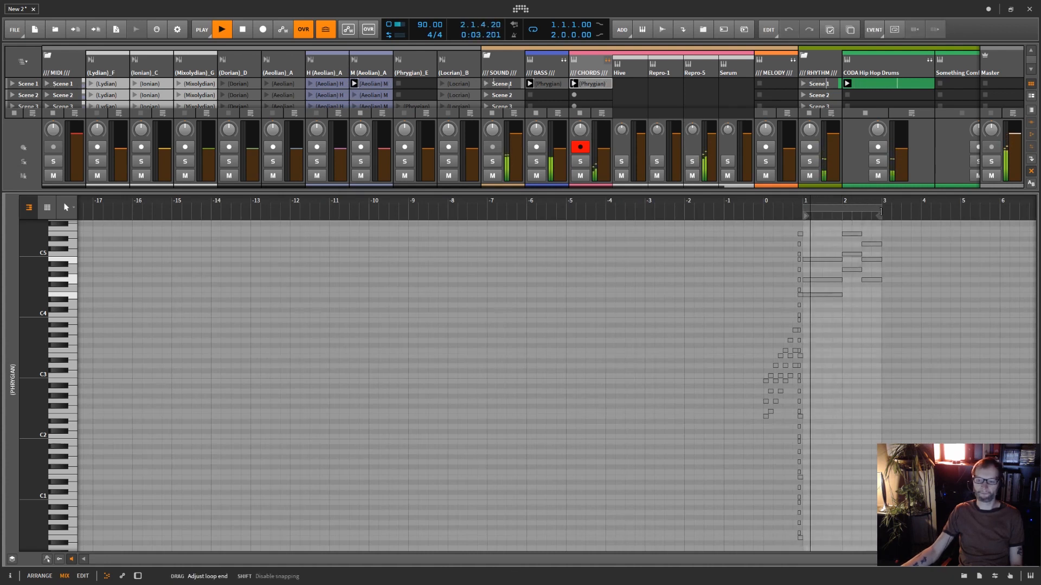
# Show the CHORDS devices, stop playback, and view the preset in the Hive plug-in window.
pyautogui.click(138, 576)
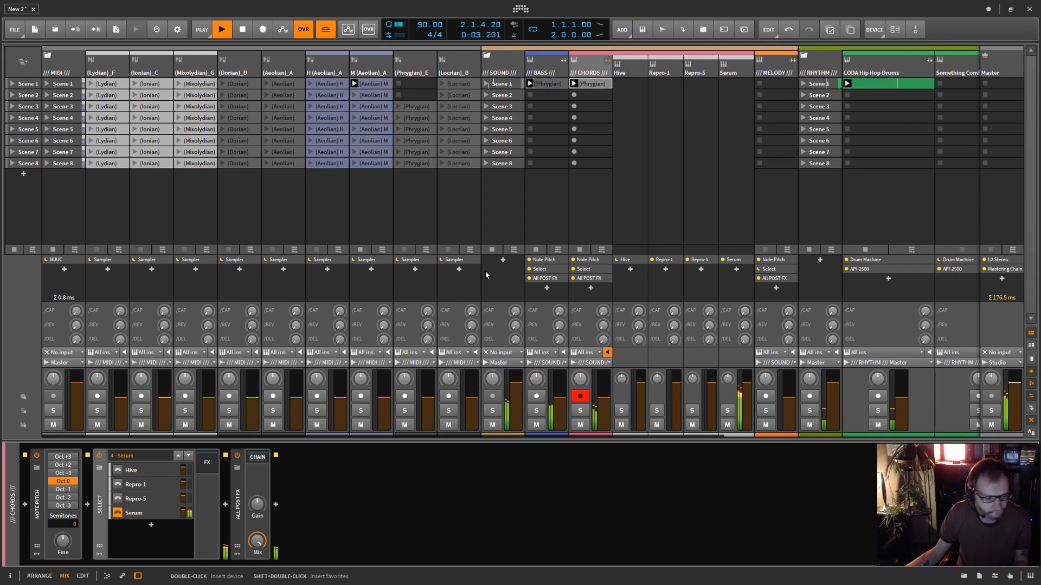
pyautogui.press('space')
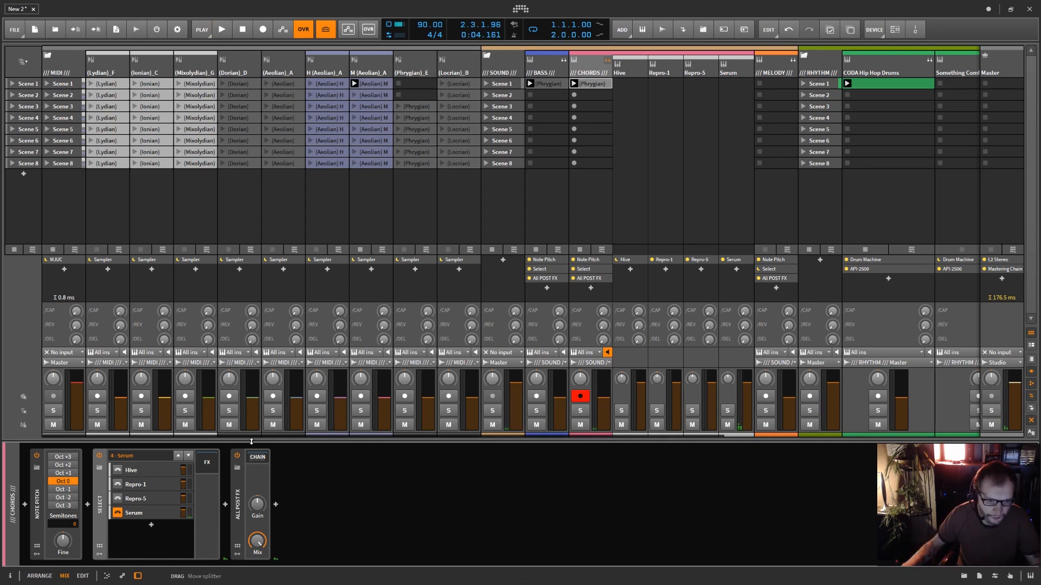
pyautogui.press('space')
pyautogui.click(638, 70)
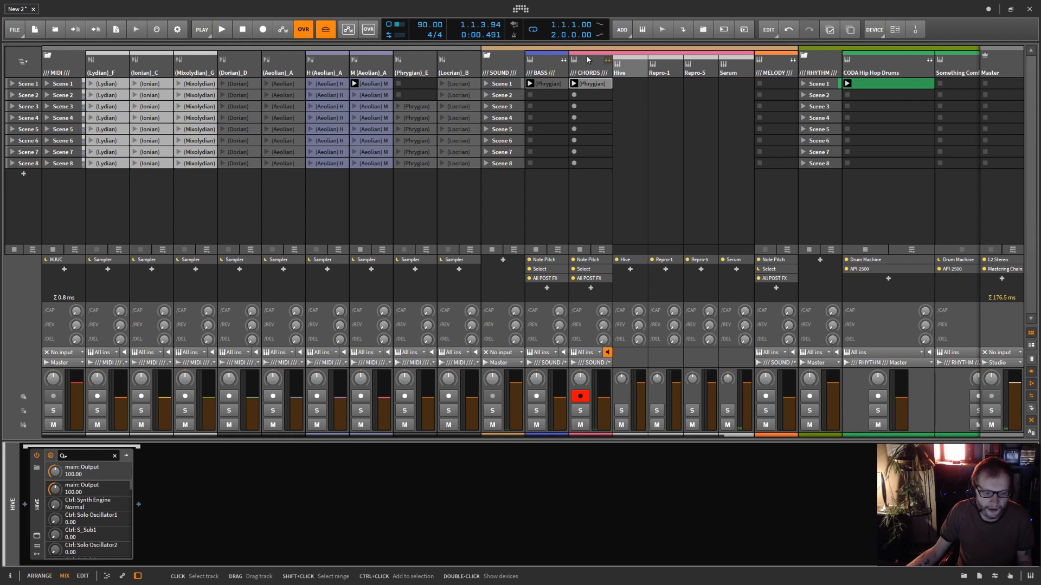
pyautogui.click(590, 295)
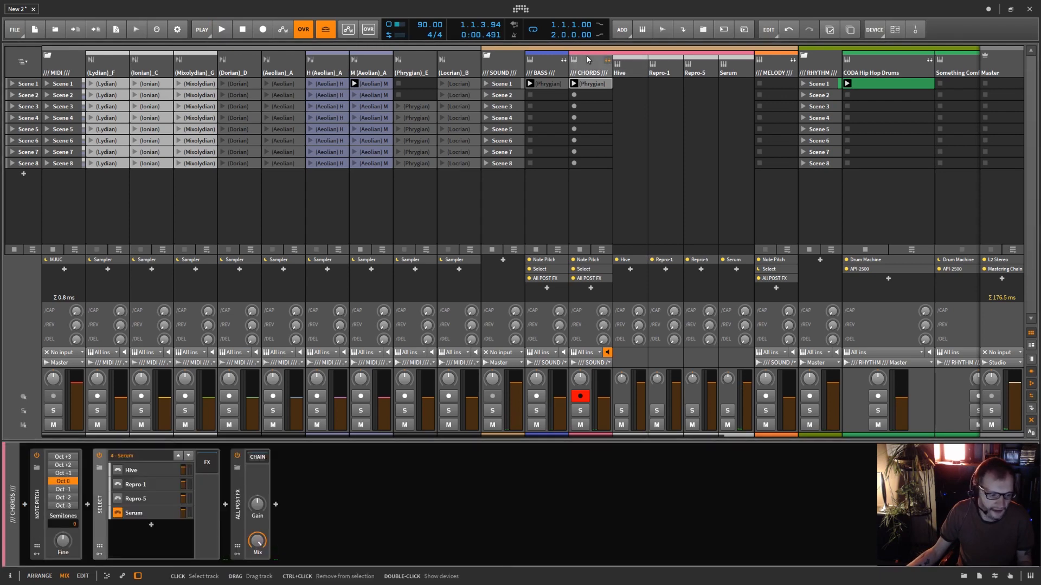
pyautogui.click(645, 260)
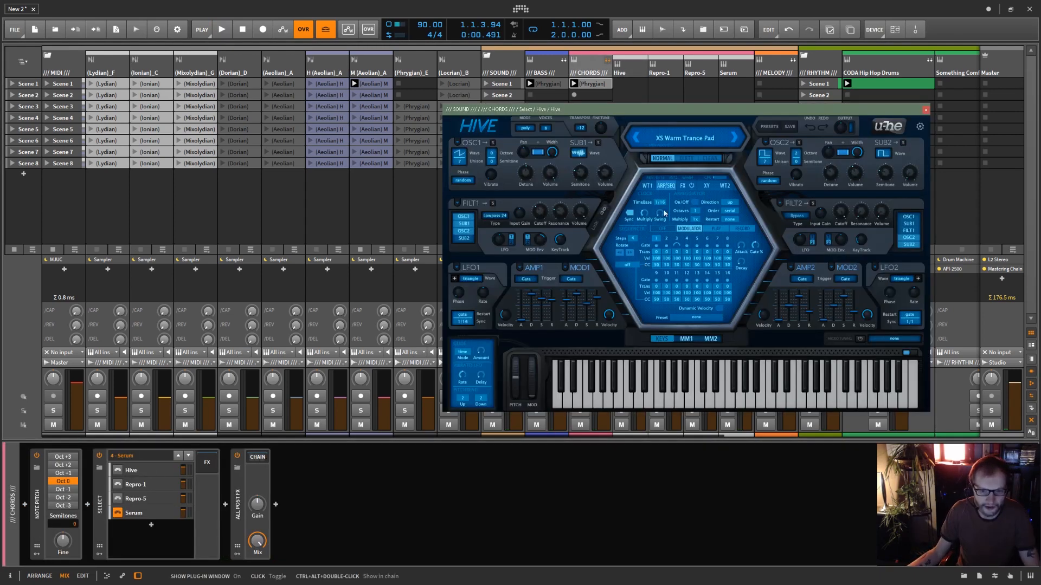
pyautogui.click(925, 110)
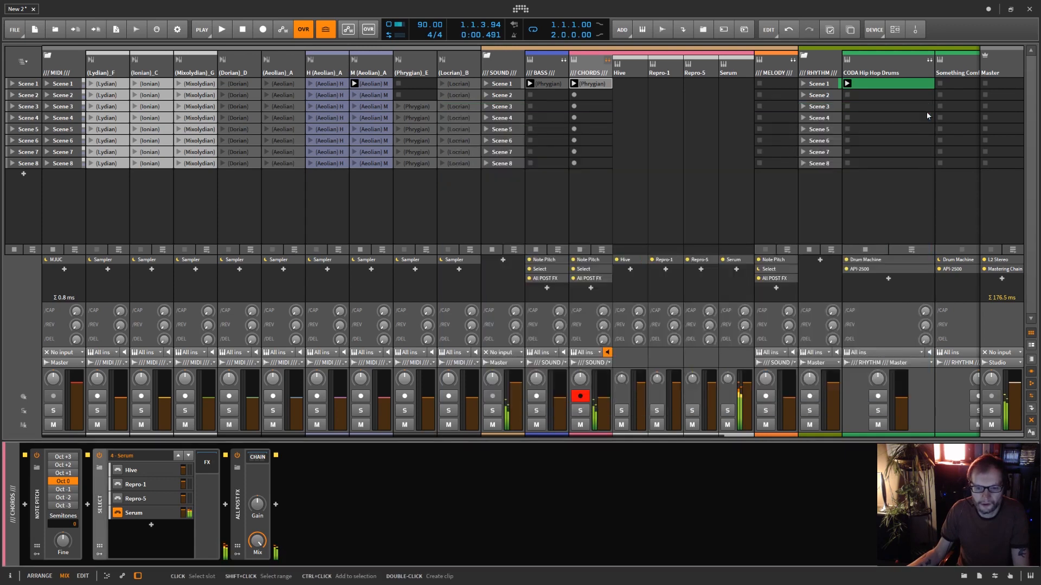
# Audition the Repro-1 and Repro-5 layers of CHORDS, viewing each plug-in's window.
pyautogui.click(678, 261)
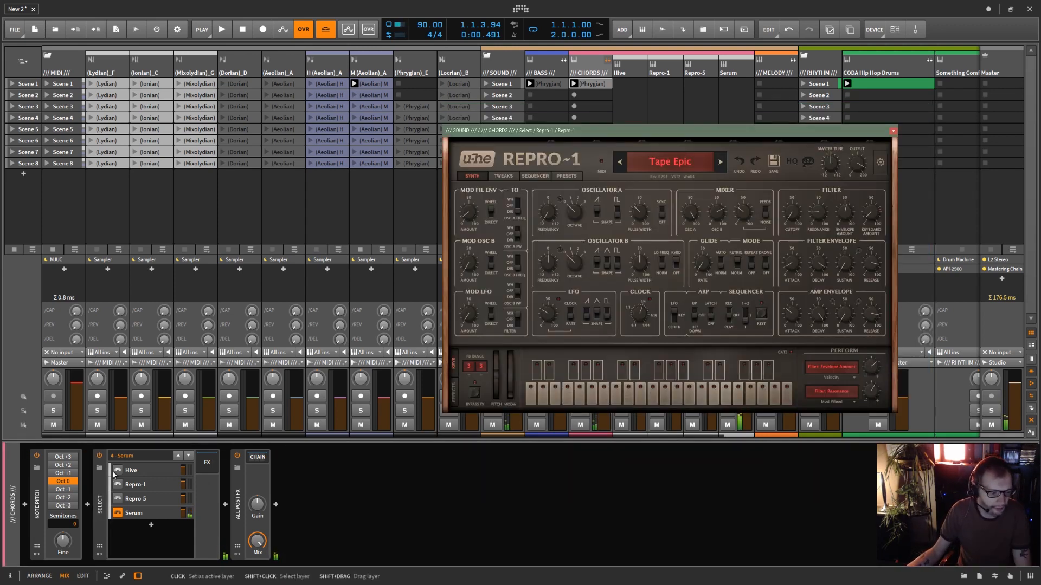
pyautogui.click(117, 474)
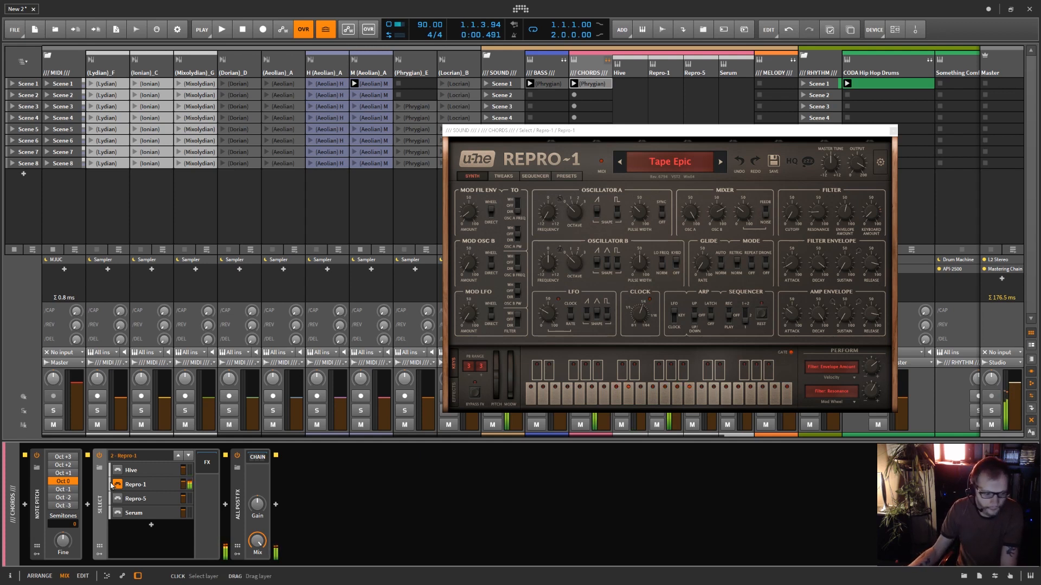
pyautogui.click(117, 498)
pyautogui.click(893, 130)
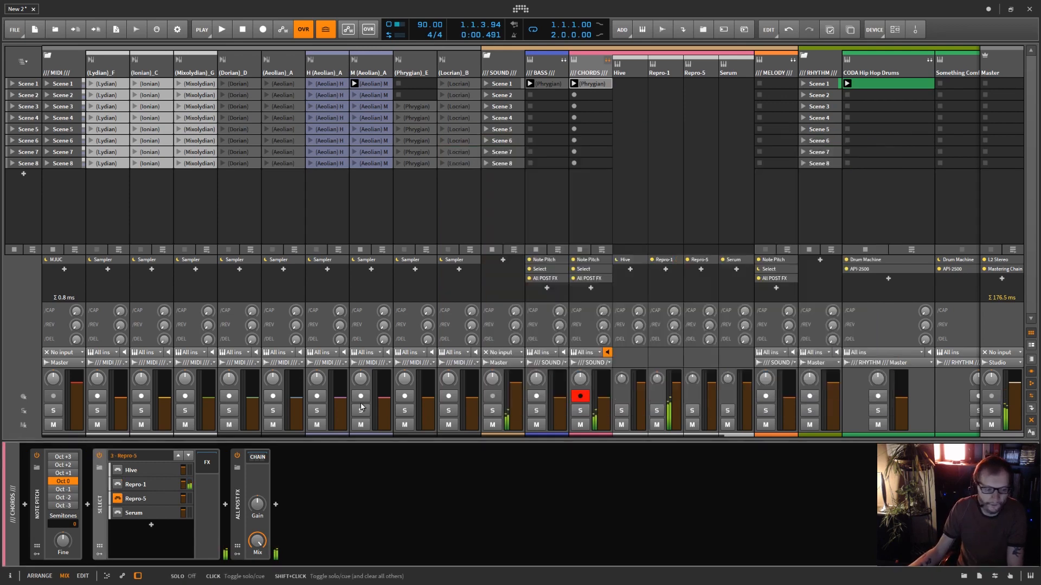
pyautogui.click(137, 499)
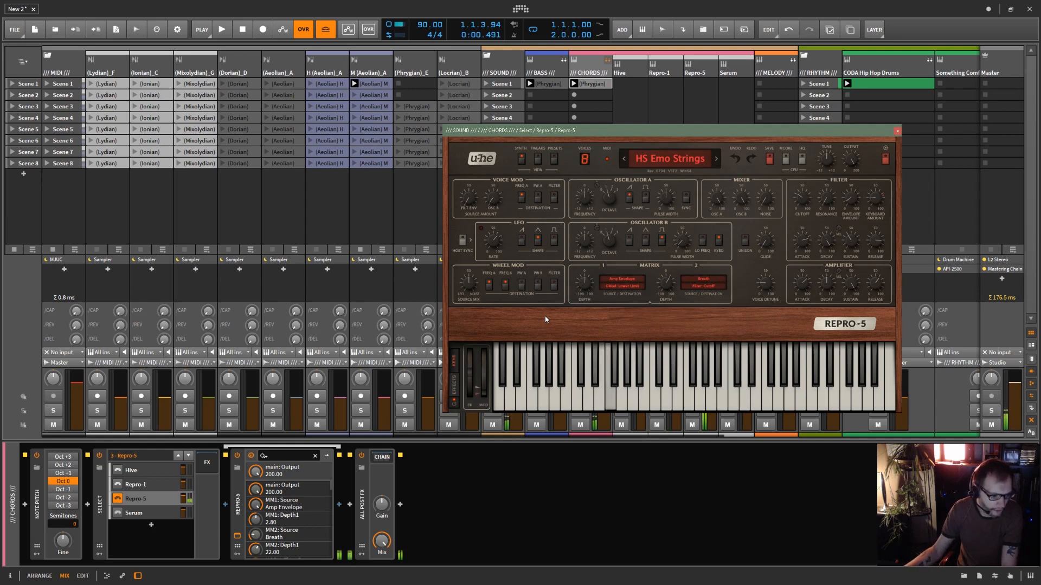
pyautogui.click(898, 131)
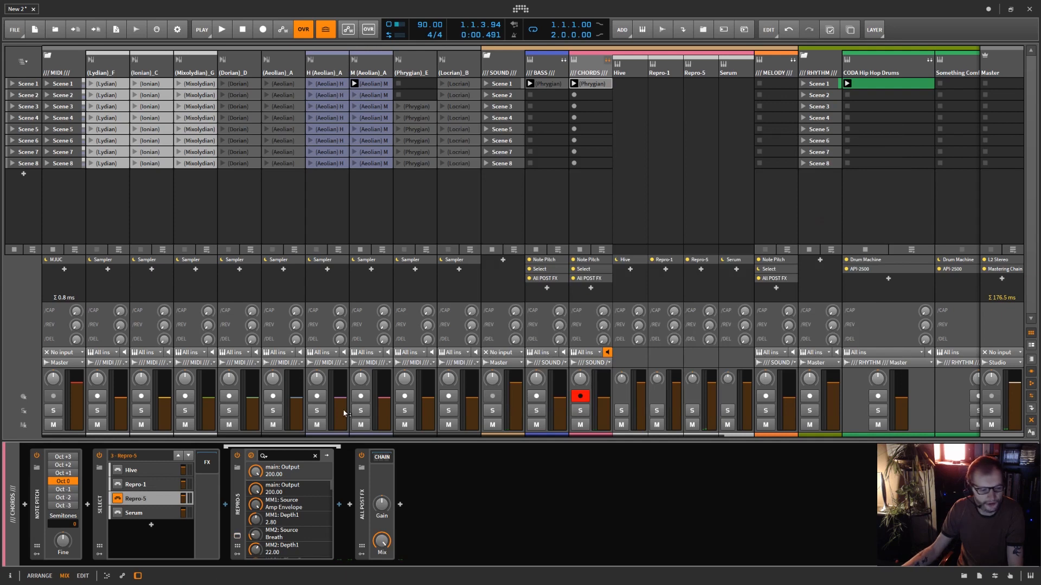
# Make Serum the active CHORDS layer and audition it with its plug-in window open.
pyautogui.click(117, 515)
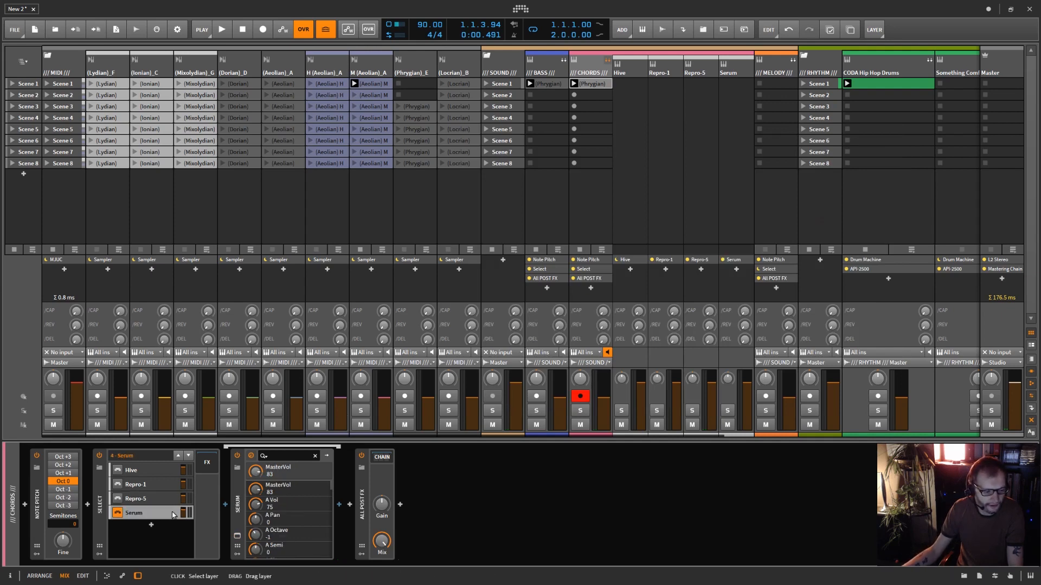
pyautogui.click(237, 537)
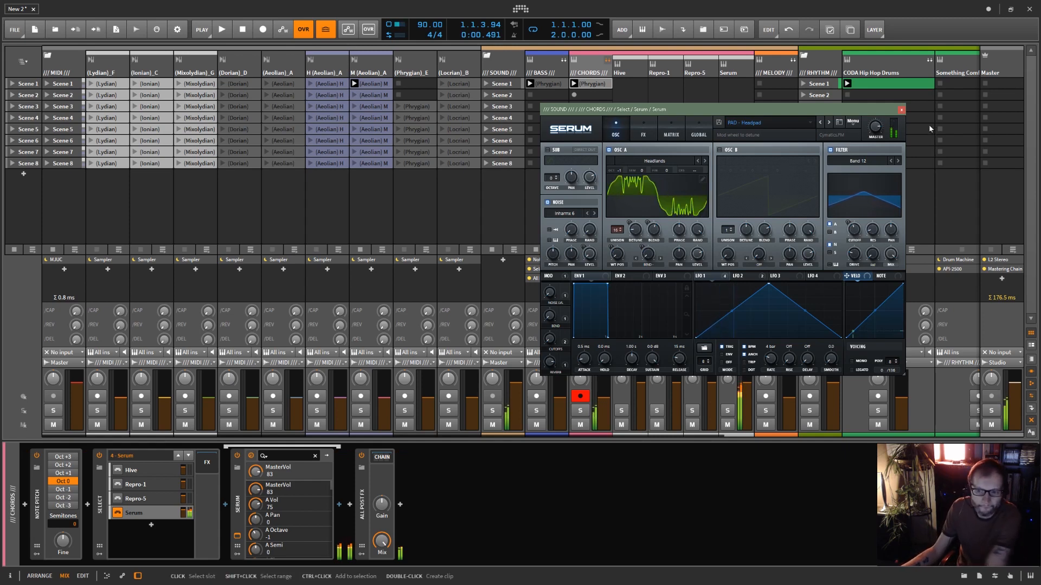
pyautogui.click(901, 110)
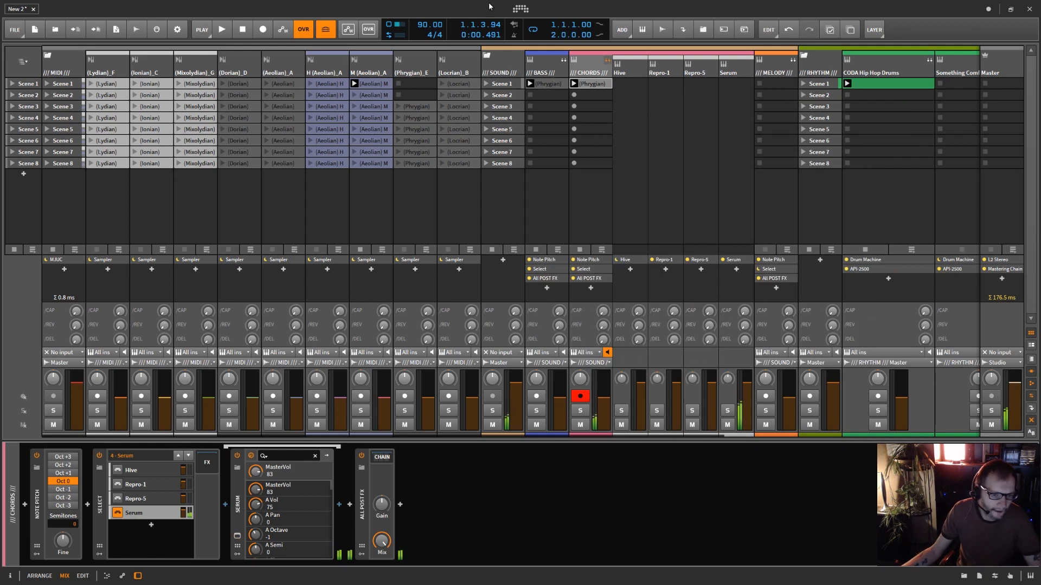
# Hide the CHORDS layers, copy the CHORDS Phrygian clip to Scene 1 of MELODY, and open the copy for editing.
pyautogui.click(607, 60)
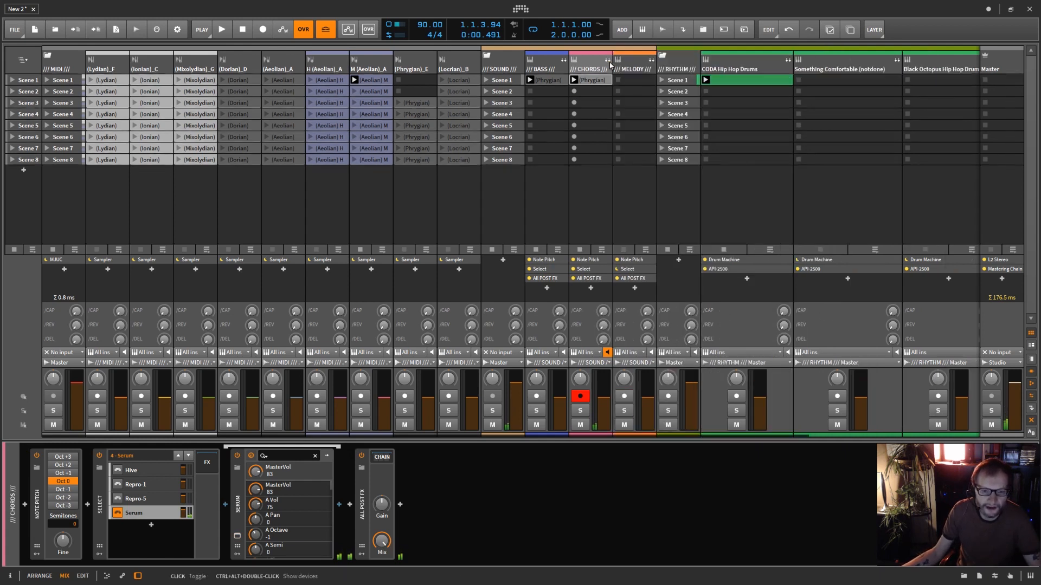
pyautogui.moveTo(599, 80); pyautogui.dragTo(629, 79)
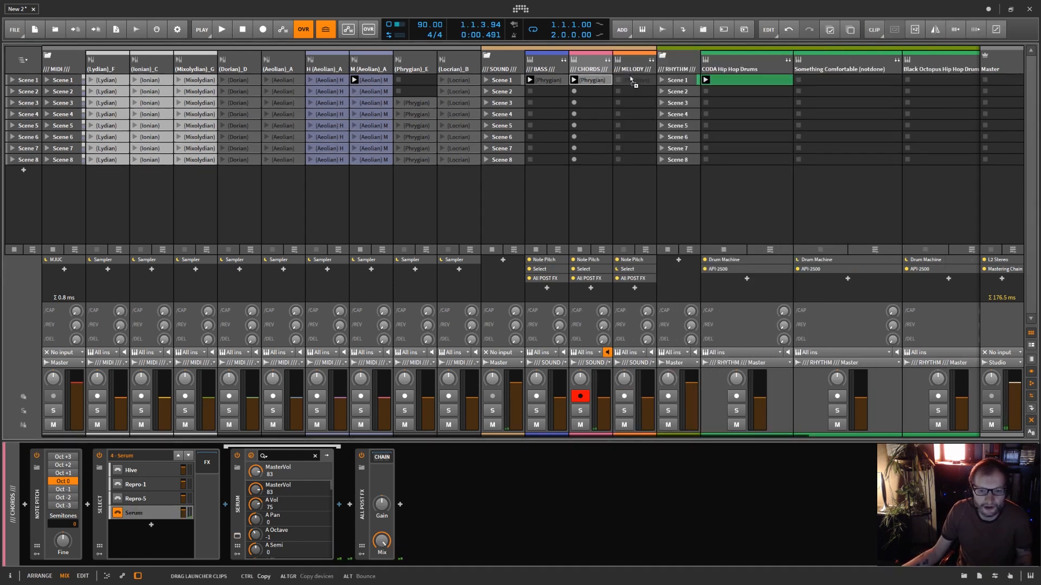
pyautogui.doubleClick(635, 81)
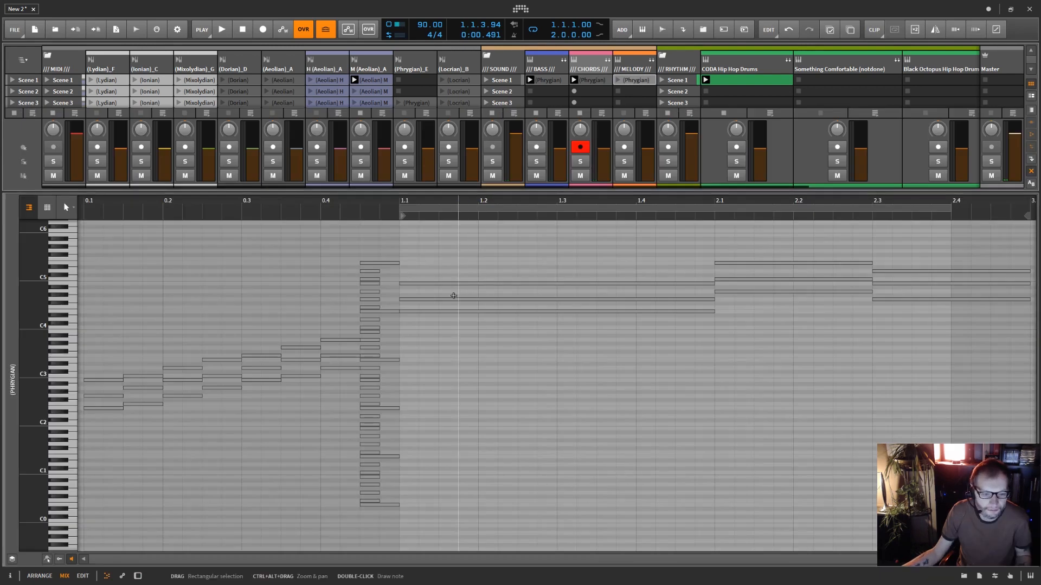
# Delete the upper two notes of each chord in the MELODY clip, keeping only the lowest note of each.
pyautogui.moveTo(986, 240); pyautogui.dragTo(585, 284)
pyautogui.press('Delete')
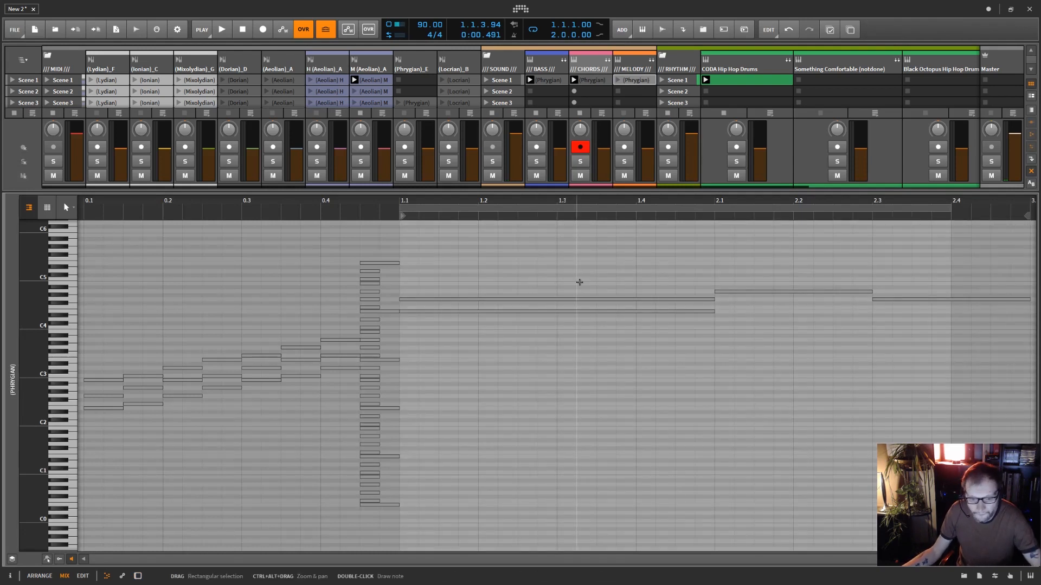
pyautogui.click(580, 300)
pyautogui.press('Delete')
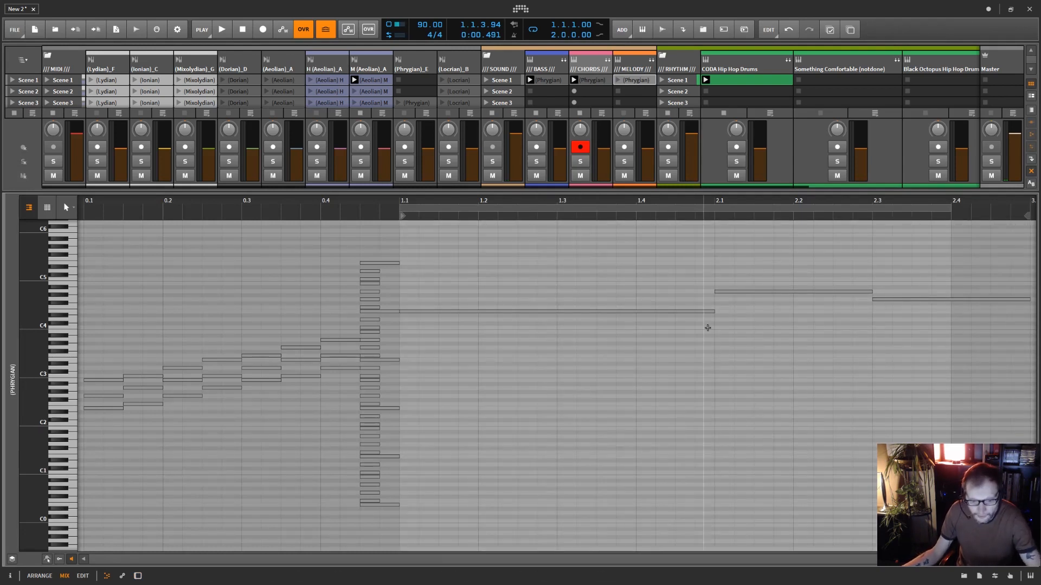
# Compress the three remaining MELODY notes to a quarter of their length by halving them twice.
pyautogui.moveTo(999, 272); pyautogui.dragTo(493, 368)
pyautogui.click(917, 30)
pyautogui.click(916, 29)
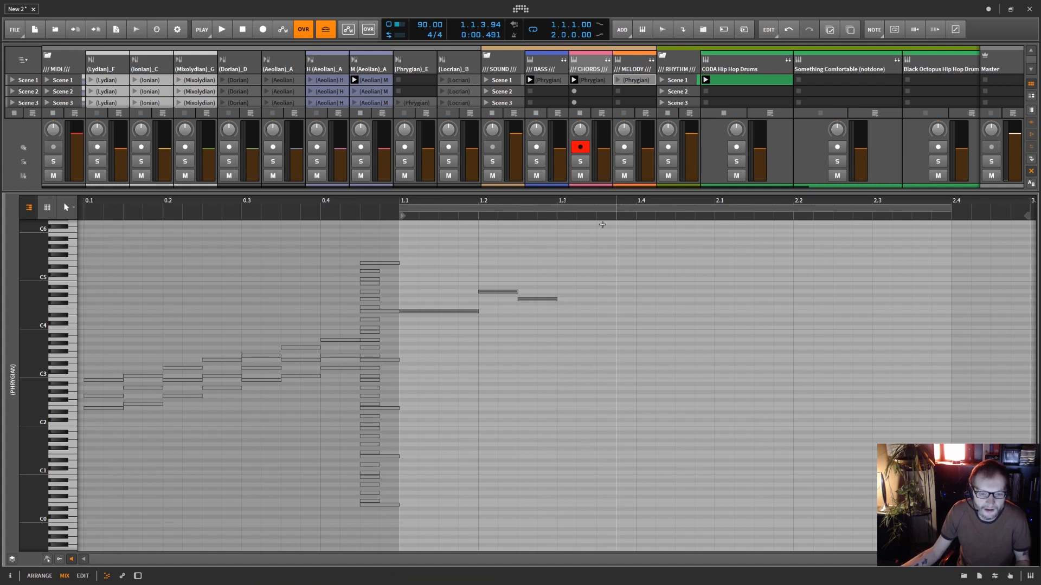
# Shorten the MELODY clip's loop to one bar and duplicate the three-note phrase to beat 1.3.
pyautogui.moveTo(954, 211); pyautogui.dragTo(713, 209)
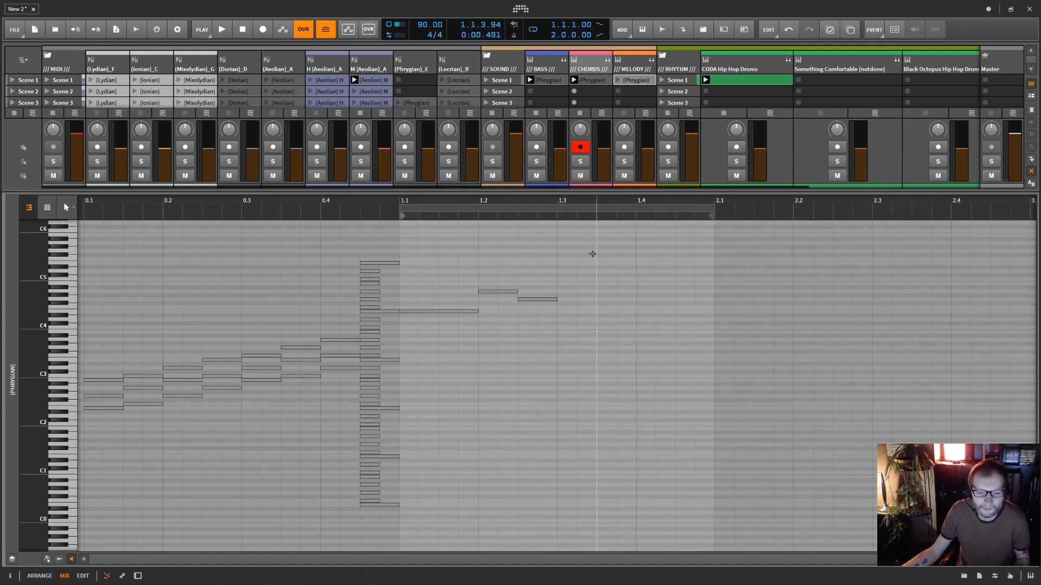
pyautogui.moveTo(544, 249); pyautogui.dragTo(421, 339)
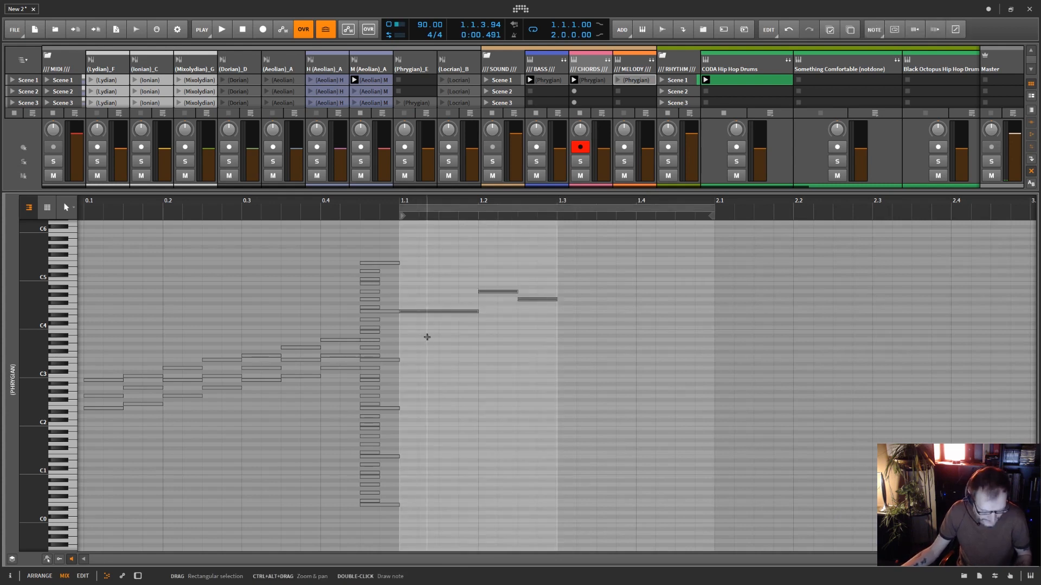
pyautogui.hotkey('ctrl', 'd')
# Start playback, stop all running clips, and launch only Scene 1 of the SOUND group.
pyautogui.press('space')
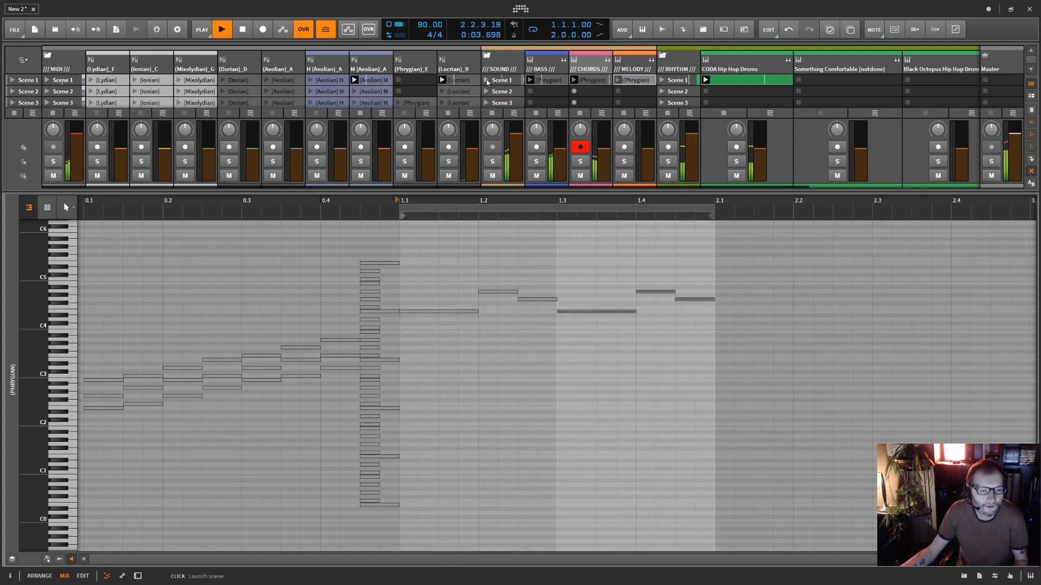
pyautogui.click(488, 82)
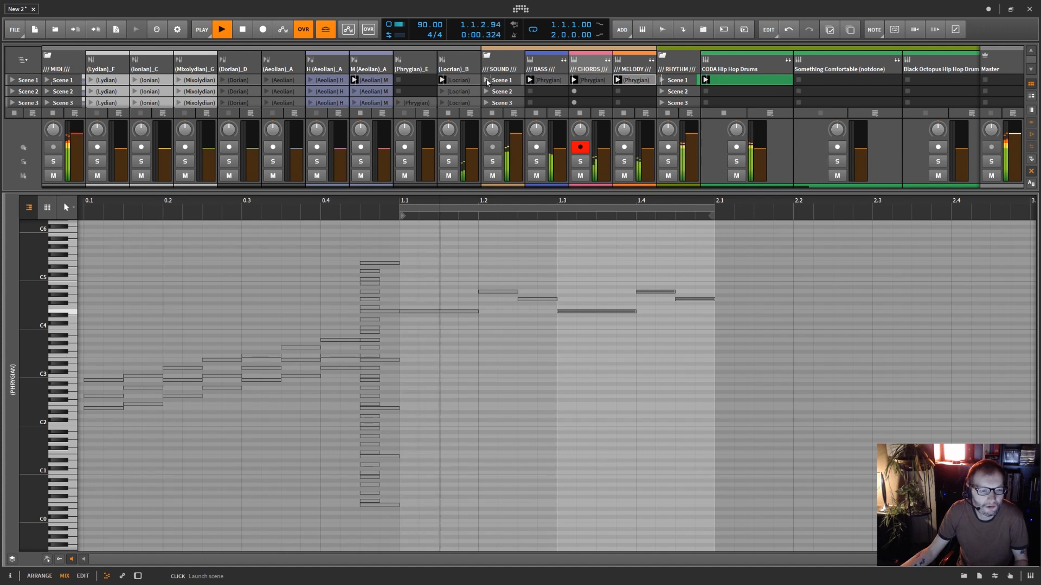
pyautogui.click(18, 114)
pyautogui.click(488, 80)
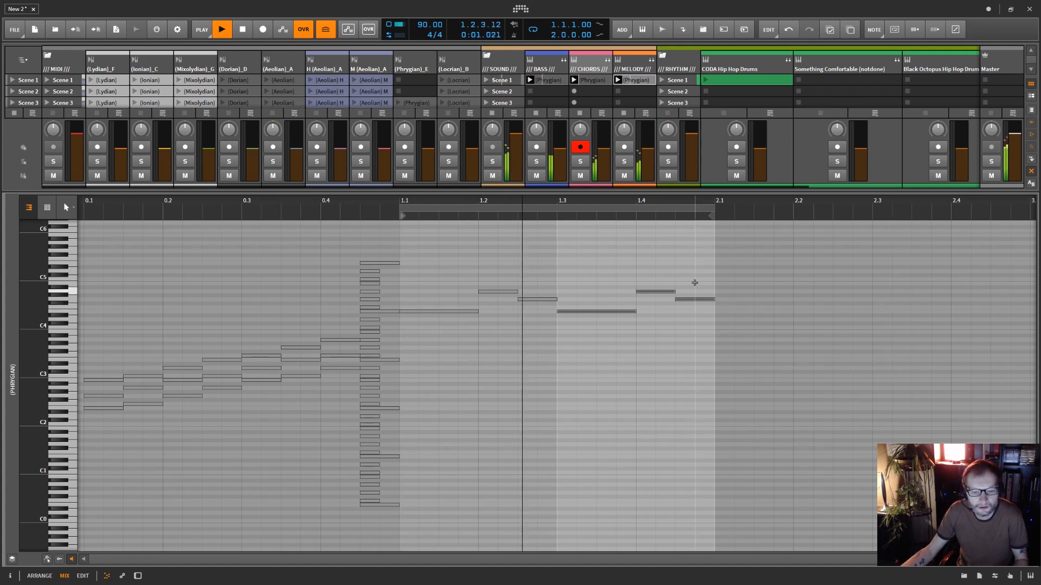
# Show the MELODY track's devices and expand its instrument layers in the mixer.
pyautogui.click(637, 70)
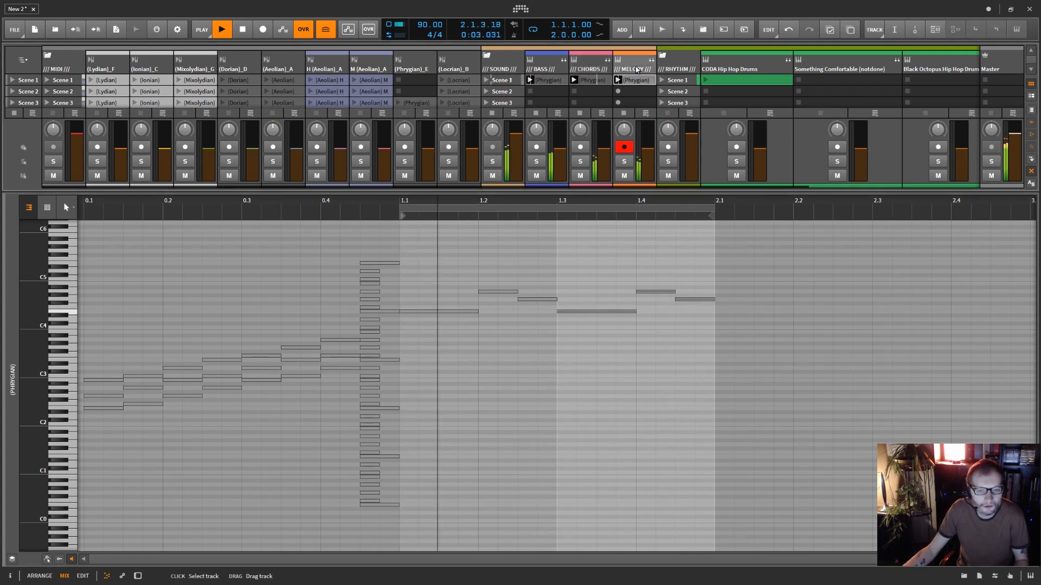
pyautogui.press('d')
pyautogui.click(651, 60)
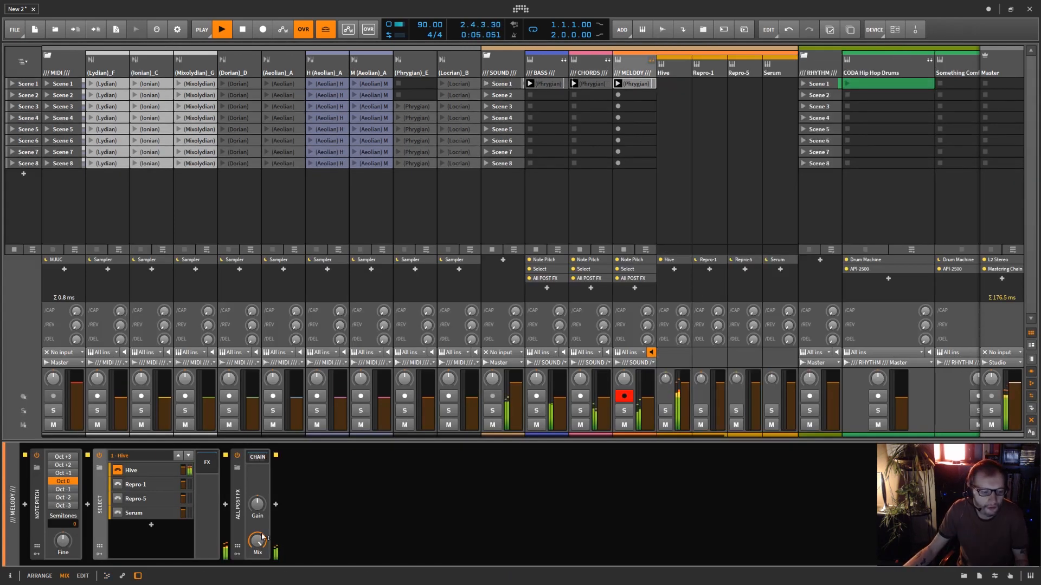
# Make Repro-1 the active MELODY layer and play it together with Scene 1 of the RHYTHM group.
pyautogui.click(118, 487)
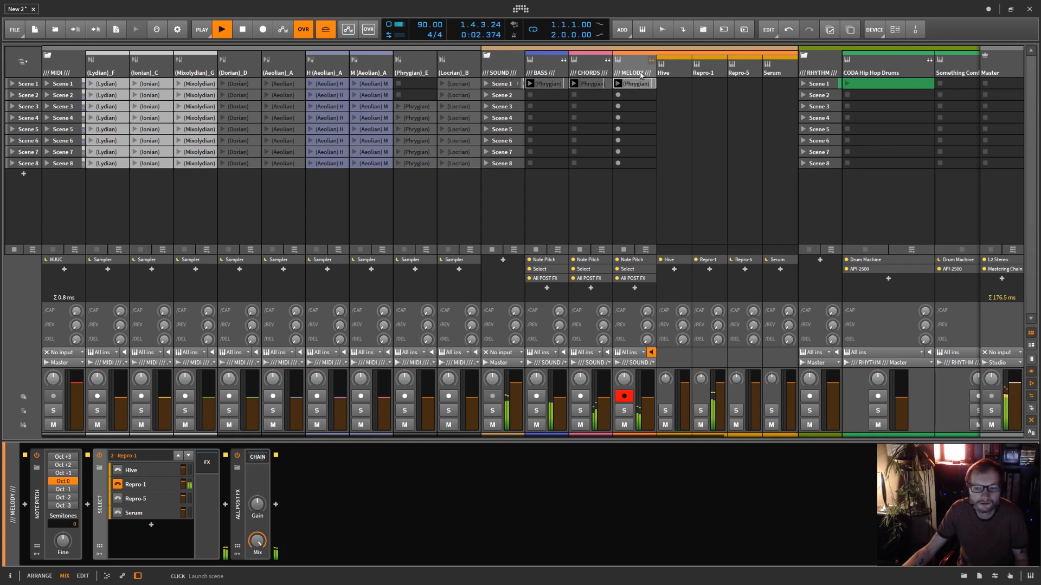
pyautogui.click(805, 84)
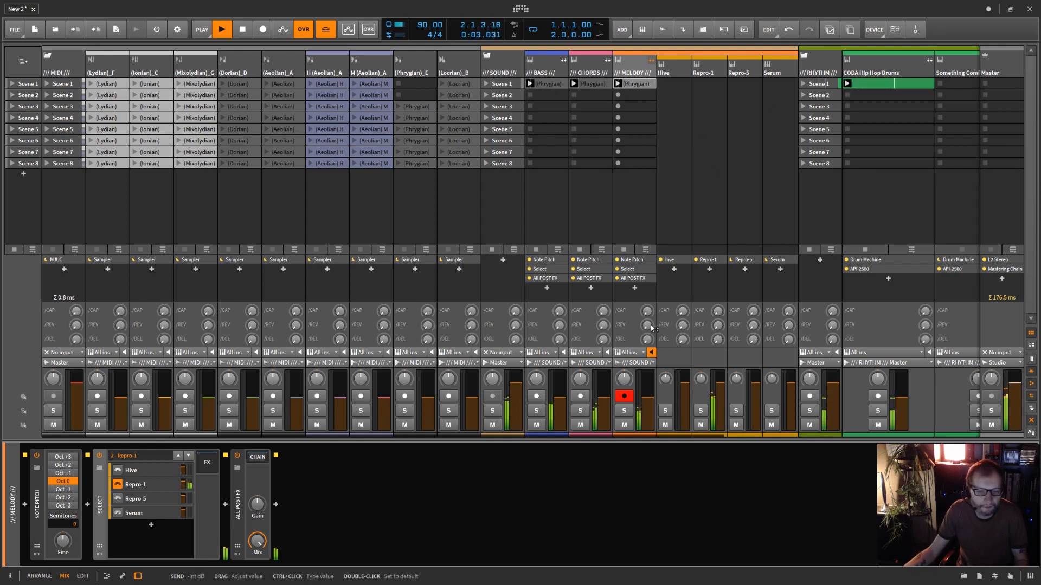
pyautogui.press('space')
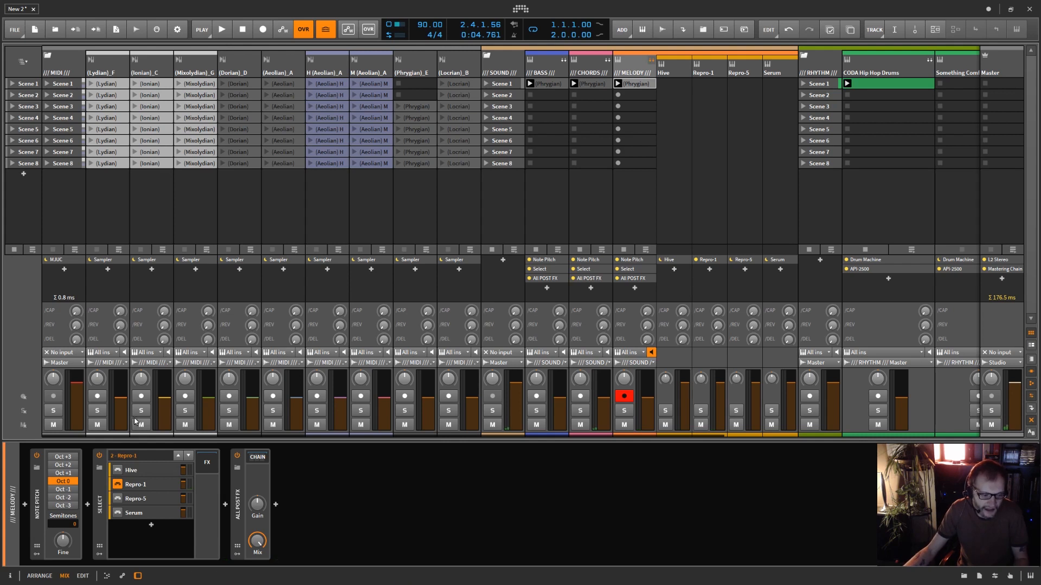
# Look through the MELODY track's instrument layers and audition Hive and Repro-1 with playback stopped.
pyautogui.click(132, 486)
pyautogui.click(144, 469)
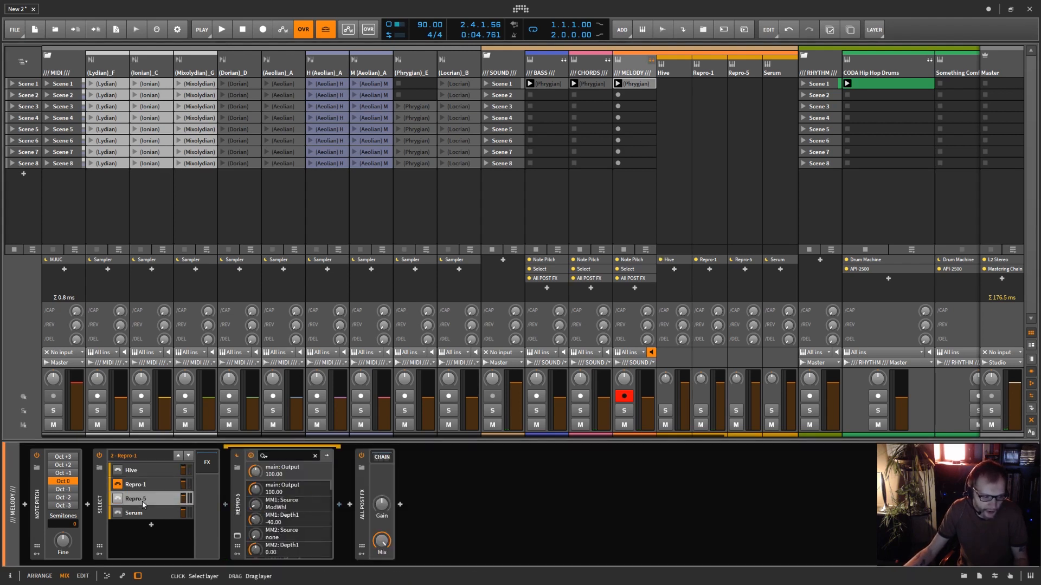
pyautogui.click(142, 514)
pyautogui.click(132, 470)
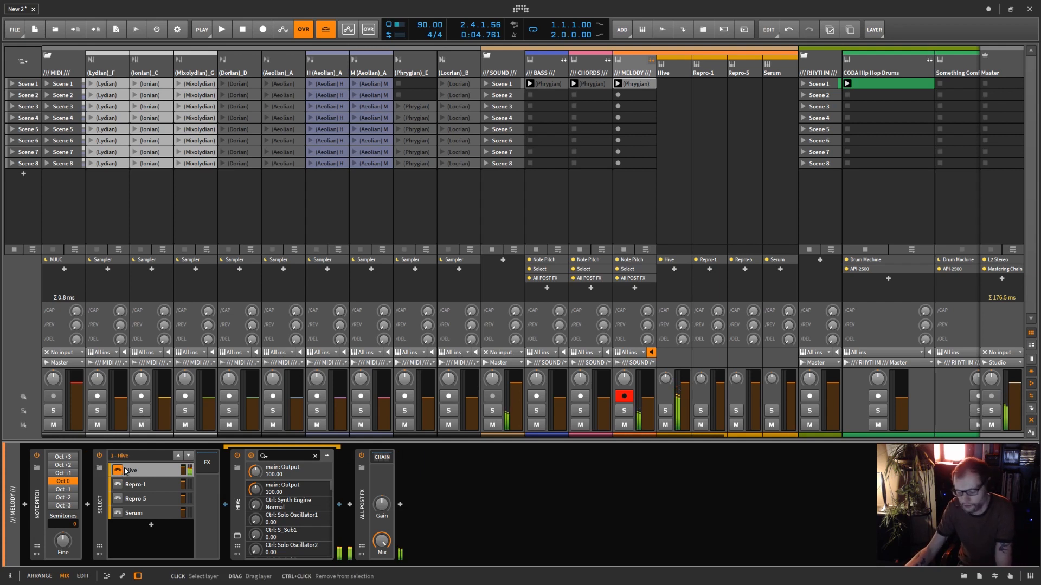
pyautogui.click(118, 485)
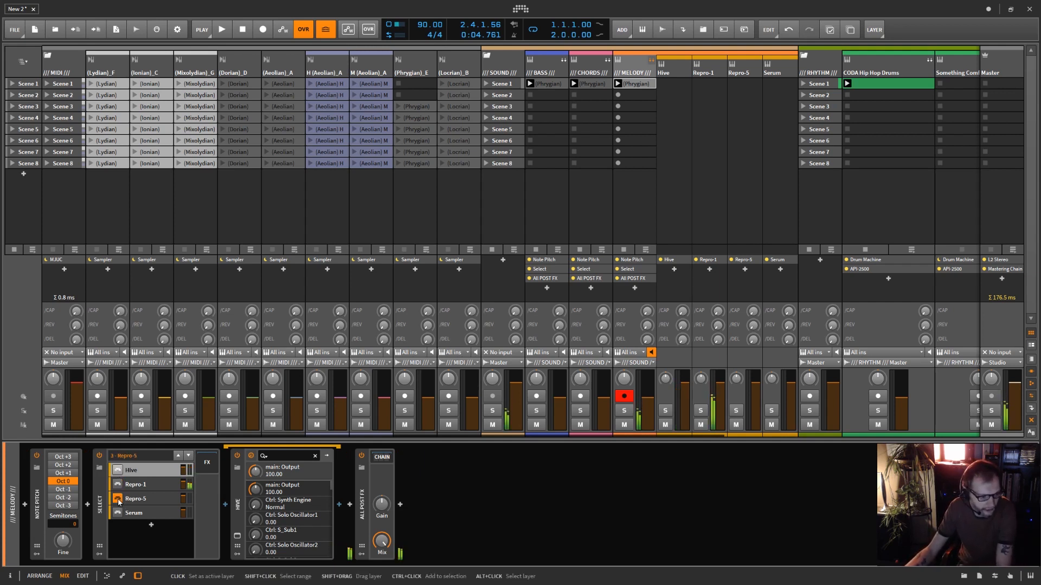
# Audition the Repro-5 and Repro-1 layers with their plug-in windows open, moving the windows apart.
pyautogui.click(118, 499)
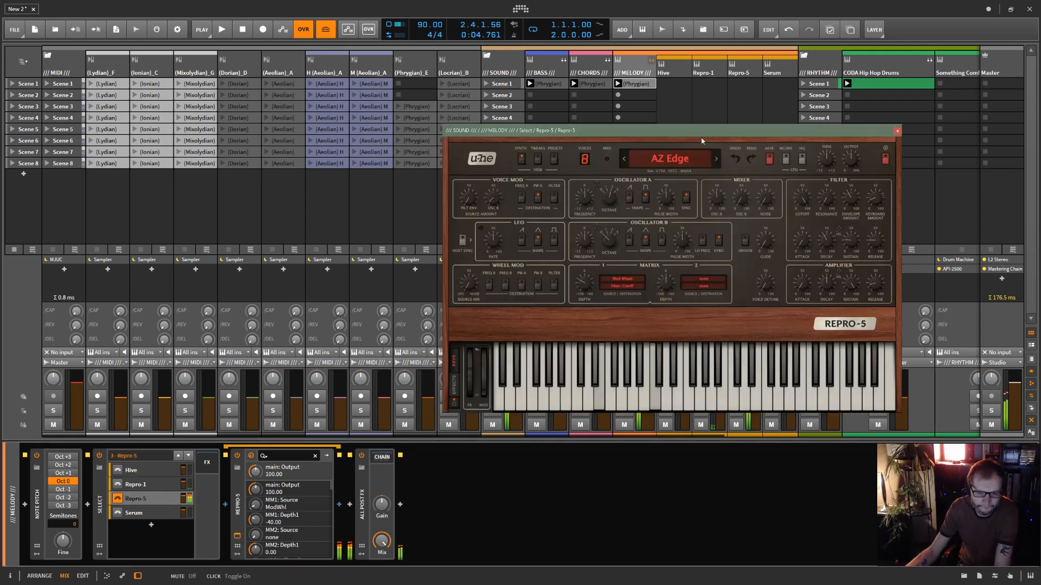
pyautogui.moveTo(700, 136); pyautogui.dragTo(609, 130)
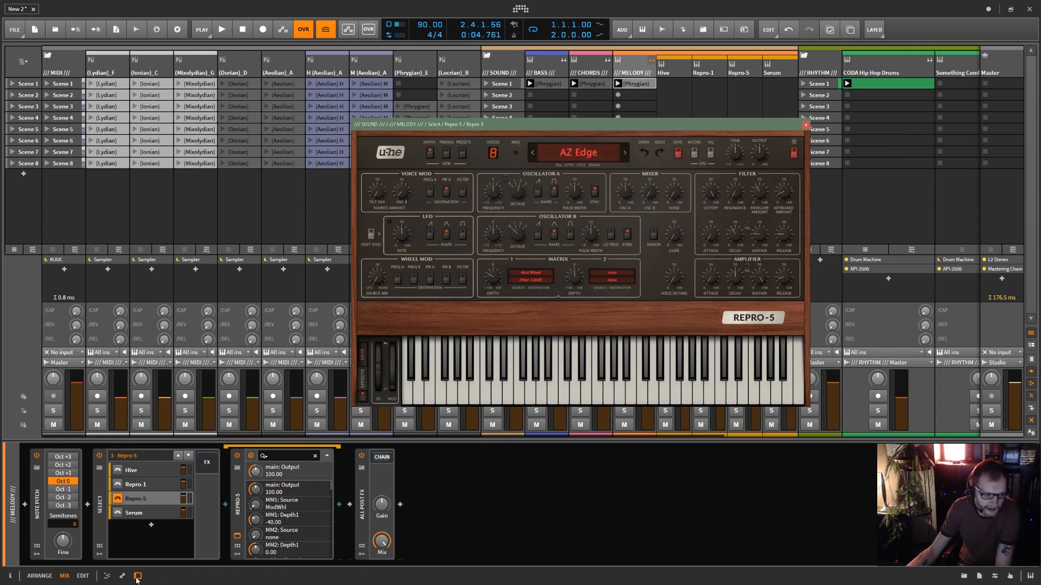
pyautogui.click(152, 488)
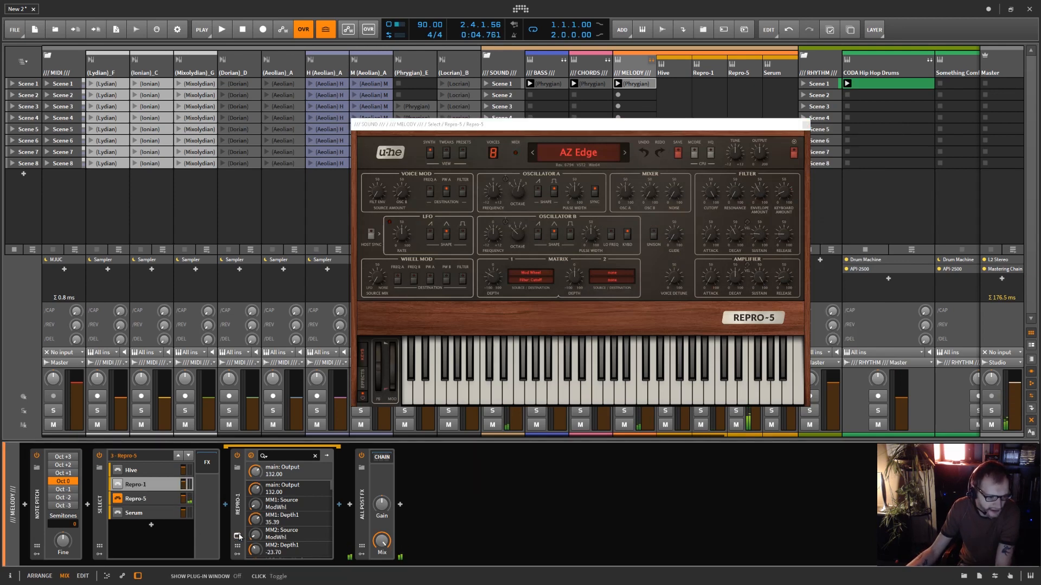
pyautogui.click(239, 536)
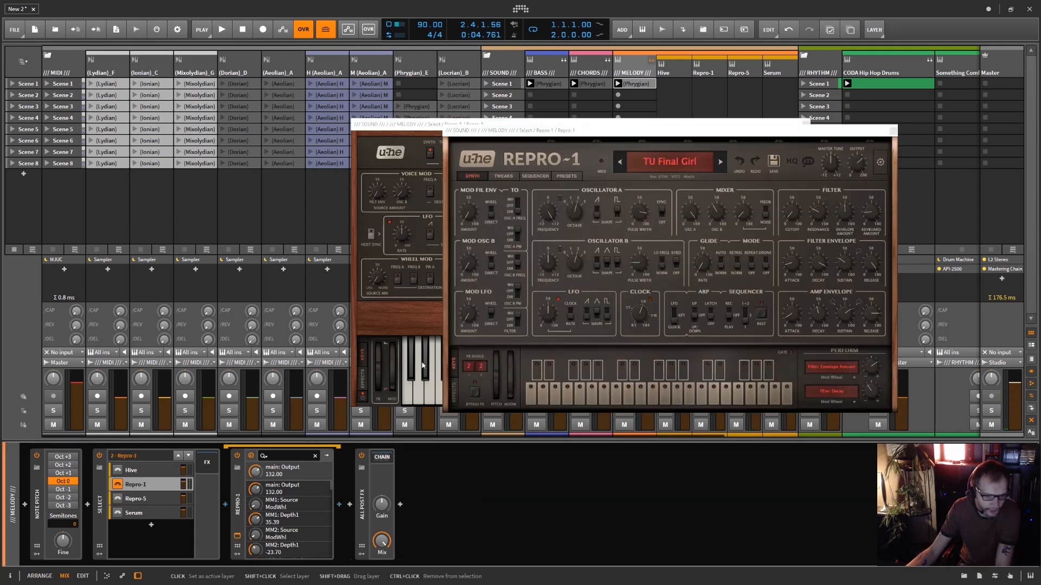
pyautogui.moveTo(660, 141); pyautogui.dragTo(710, 237)
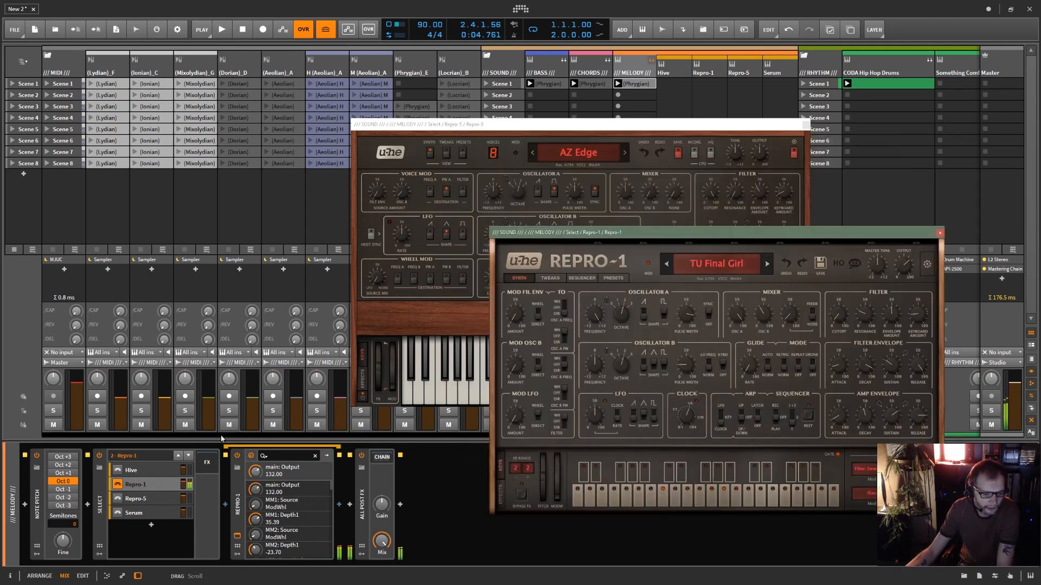
# Make Hive the active MELODY layer and show its plug-in window beside the Repro synths.
pyautogui.click(141, 475)
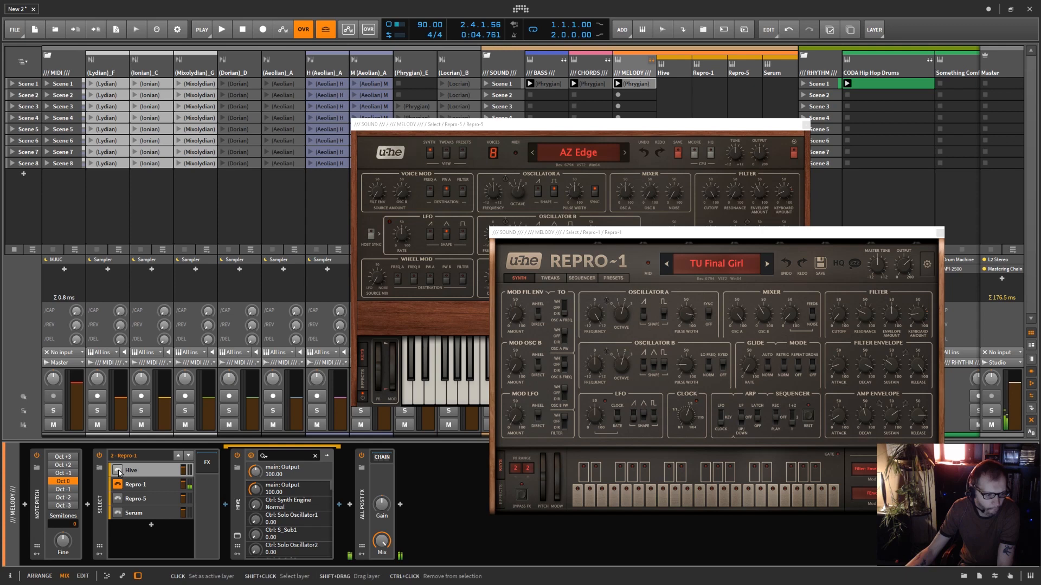
pyautogui.click(166, 470)
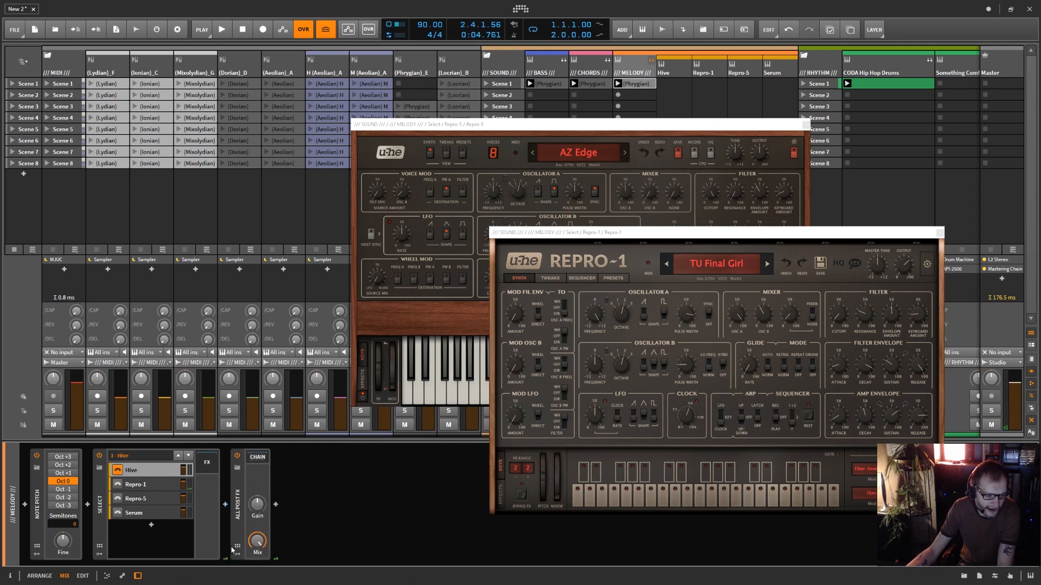
pyautogui.click(165, 470)
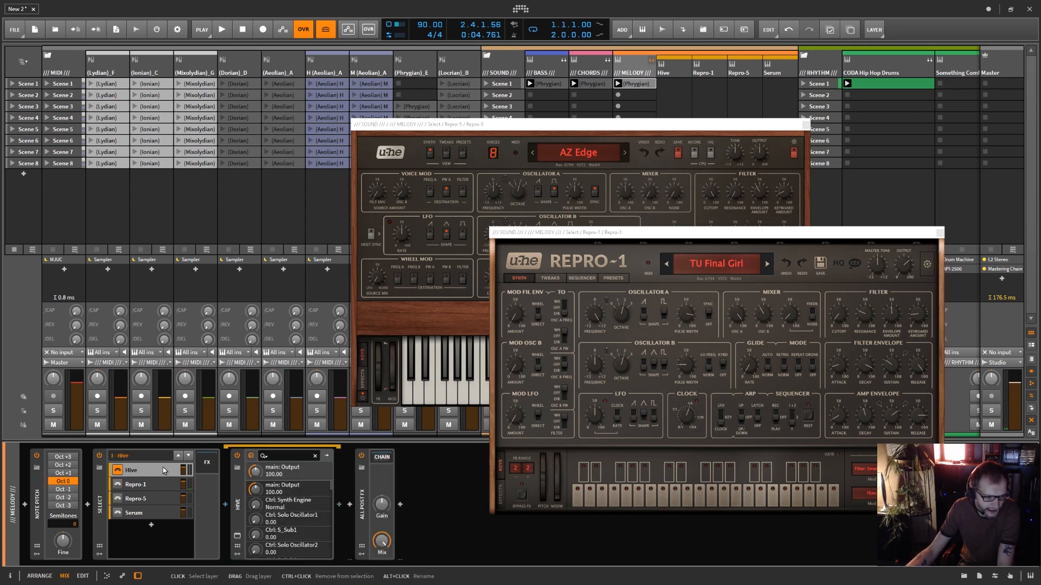
pyautogui.click(237, 537)
pyautogui.moveTo(675, 118); pyautogui.dragTo(469, 232)
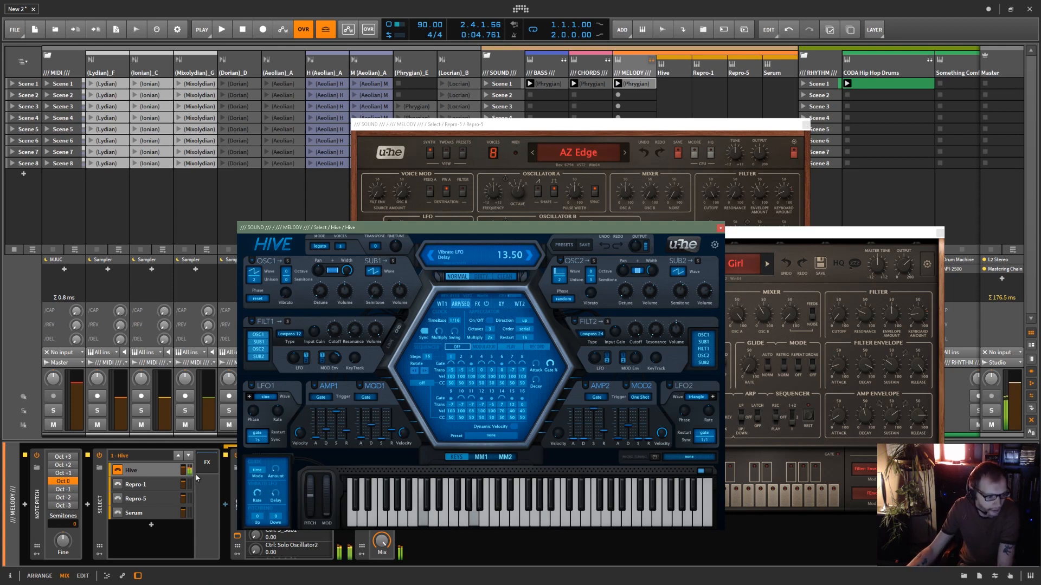
# Switch the MELODY track to Serum with its plug-in window open and arrange all four synth windows across the screen.
pyautogui.click(124, 514)
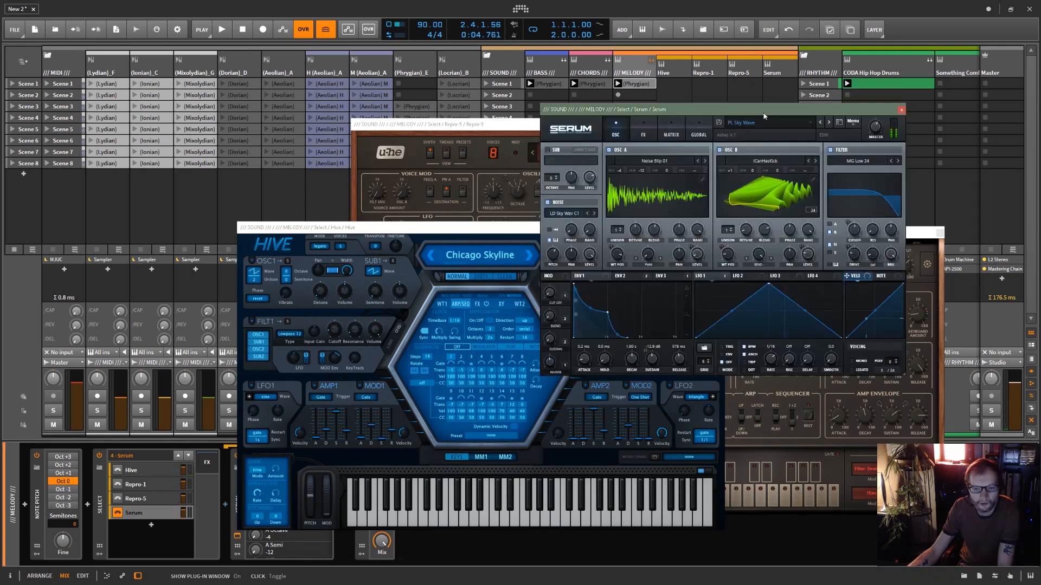
pyautogui.moveTo(816, 200); pyautogui.dragTo(250, 50)
pyautogui.moveTo(460, 125); pyautogui.dragTo(511, 47)
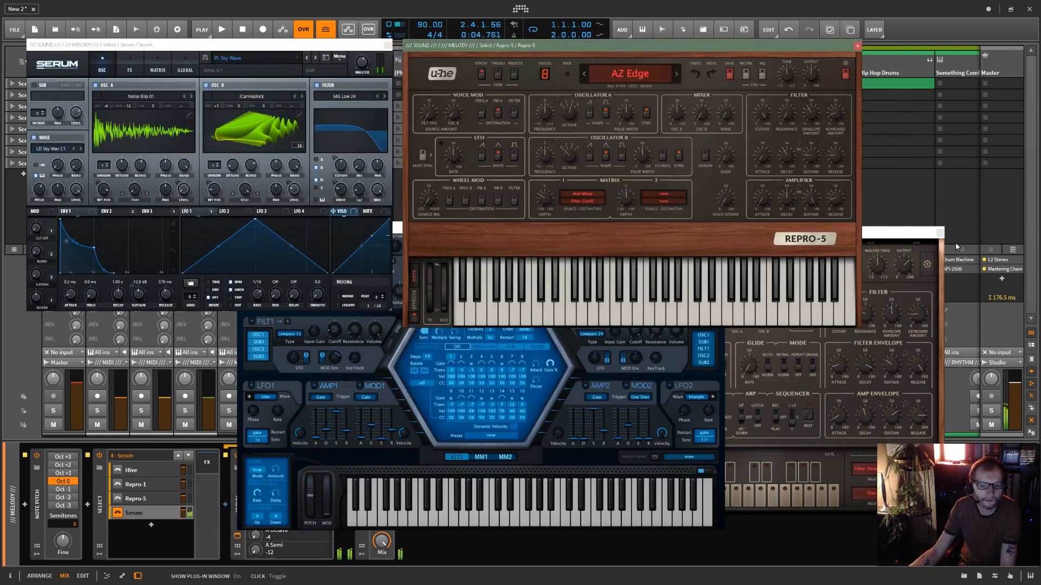
pyautogui.moveTo(902, 238); pyautogui.dragTo(974, 283)
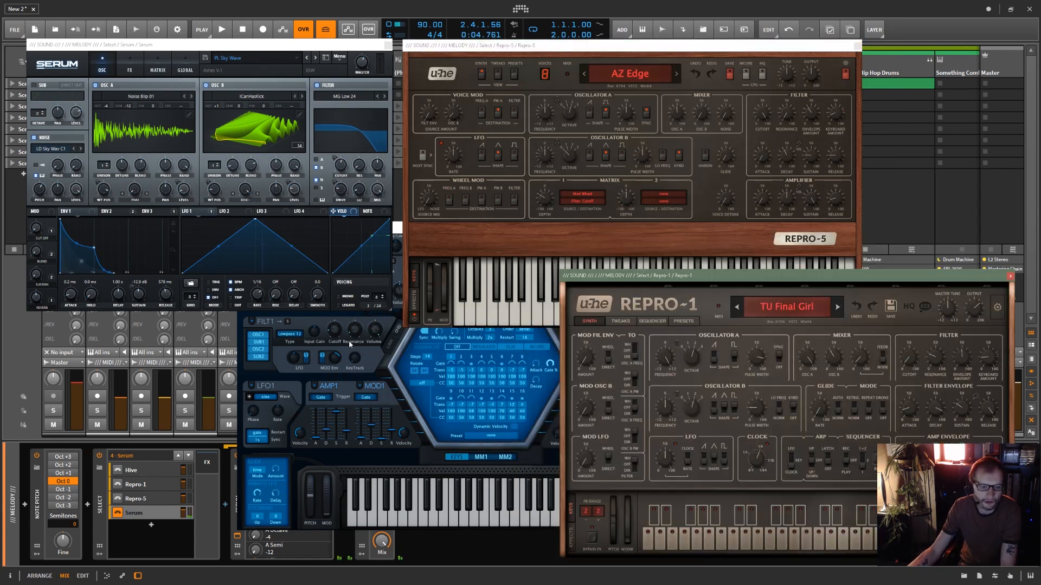
pyautogui.click(410, 332)
pyautogui.moveTo(448, 232); pyautogui.dragTo(369, 278)
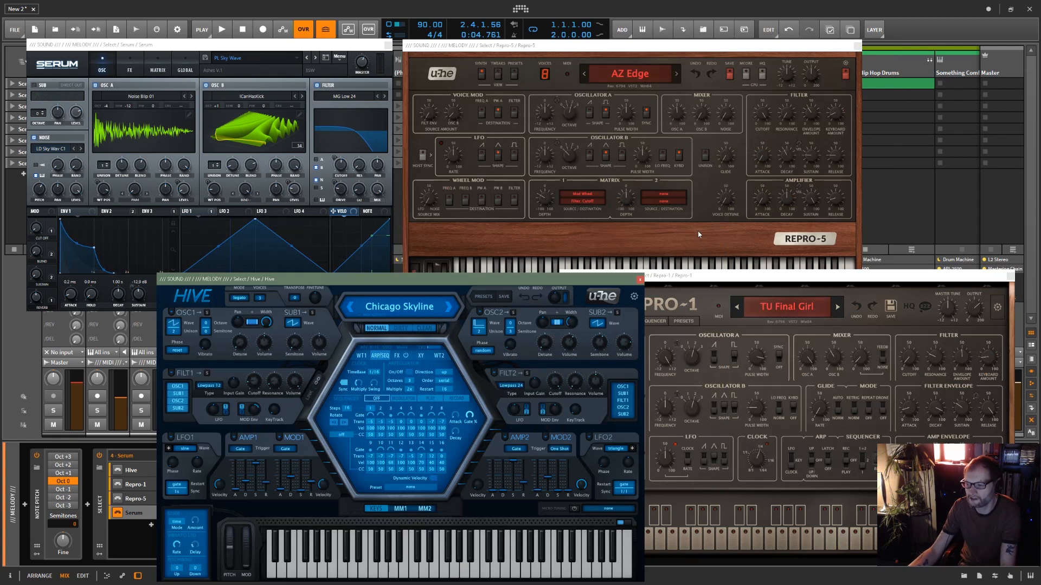
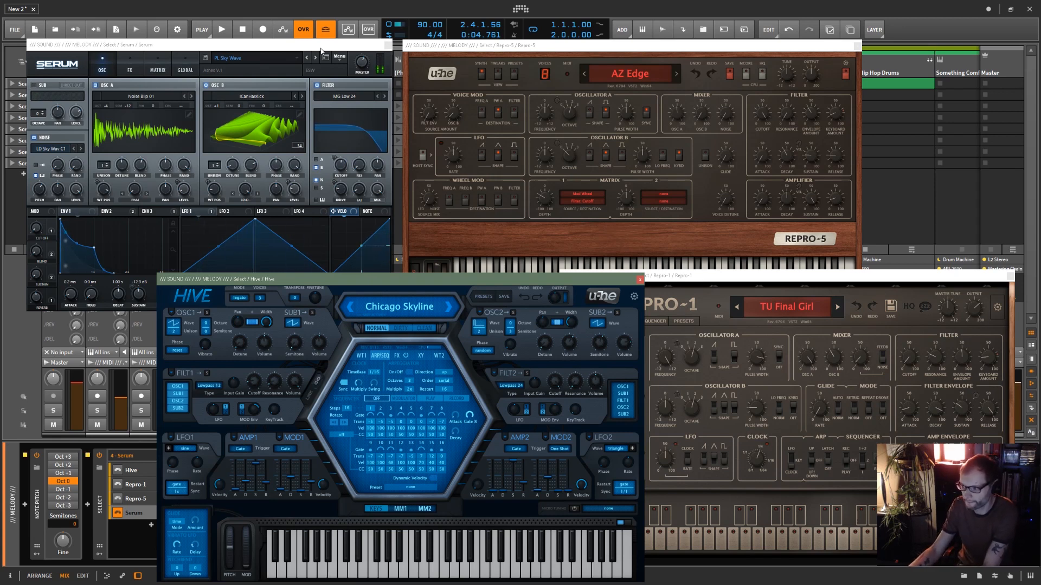
# Close the Hive, Repro-1, Repro-5 and Serum plug-in windows.
pyautogui.click(640, 281)
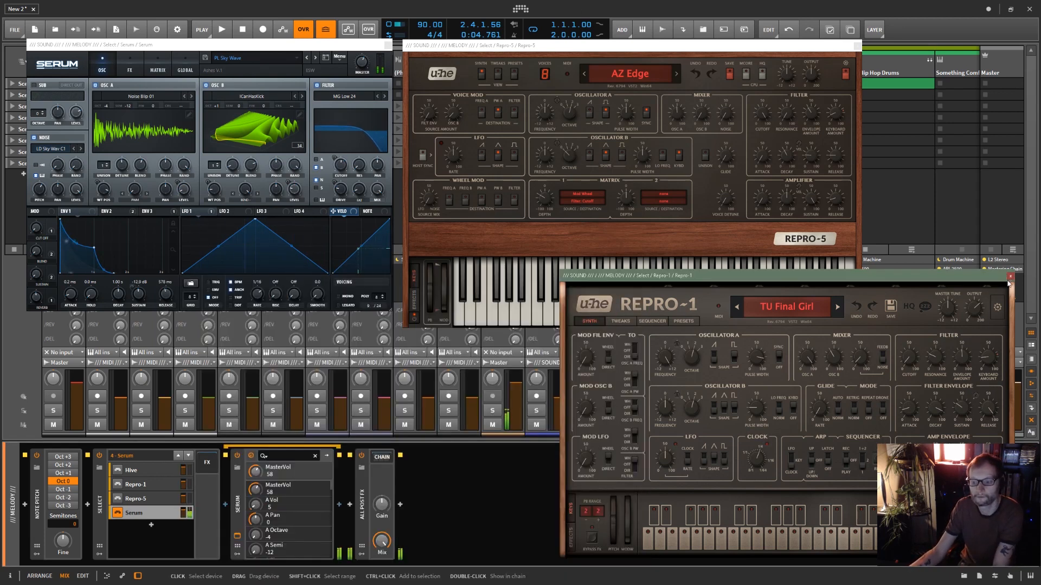
pyautogui.click(1009, 278)
pyautogui.click(857, 46)
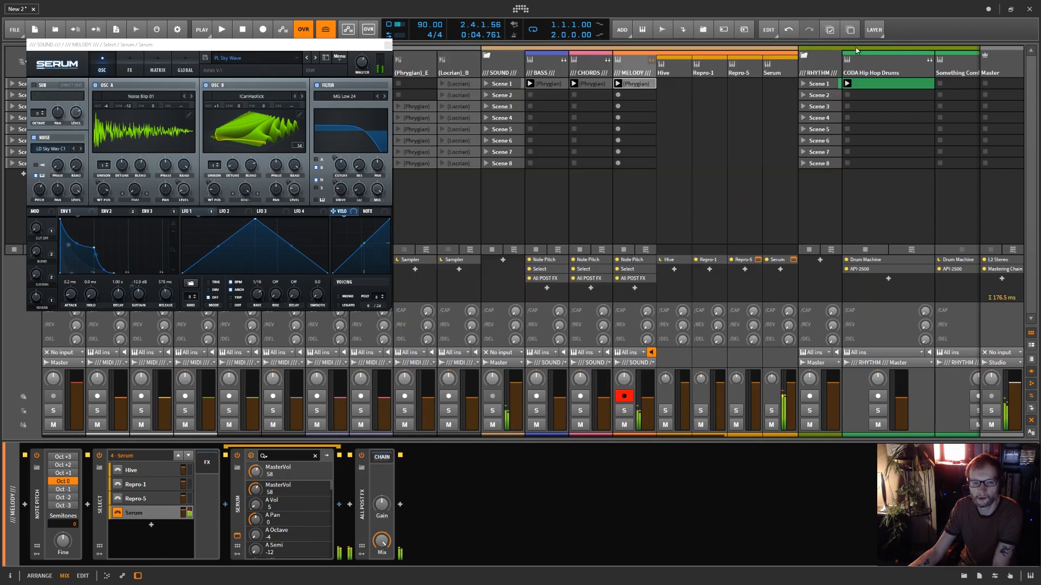
pyautogui.click(388, 44)
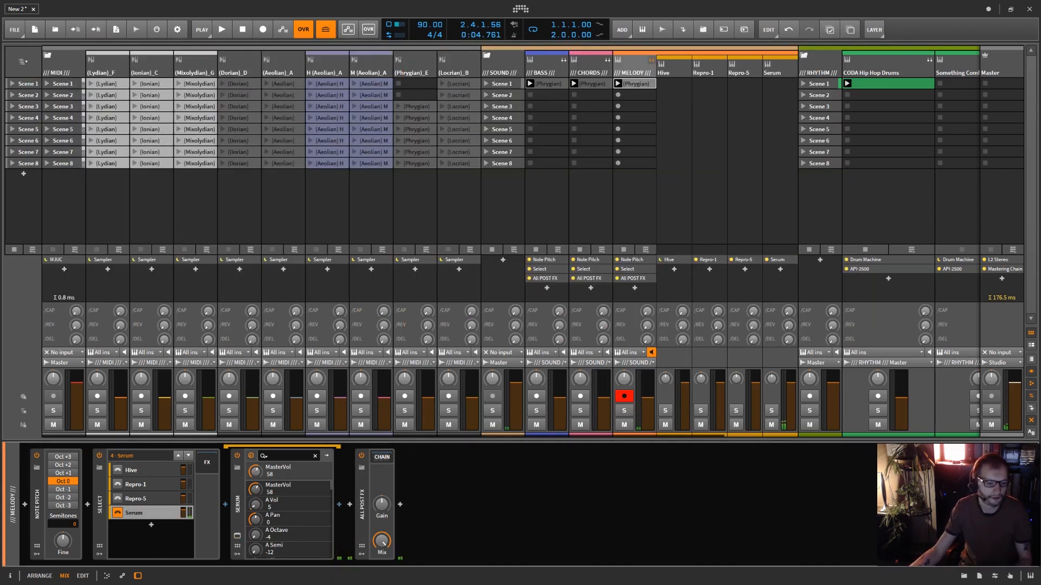
# Review the instrument layers on the BASS and CHORDS tracks and return to the MELODY track.
pyautogui.click(559, 65)
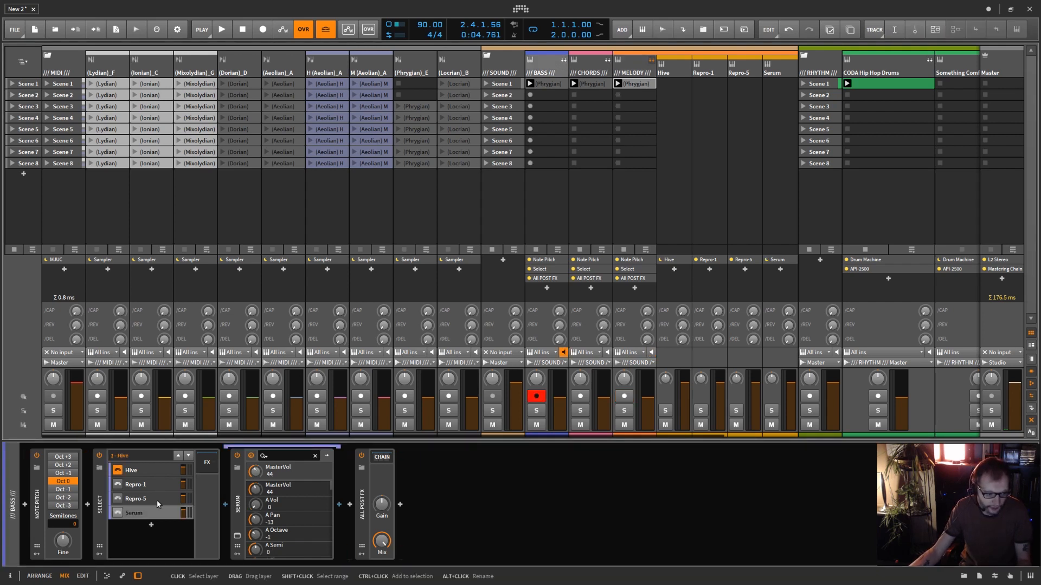
pyautogui.click(595, 69)
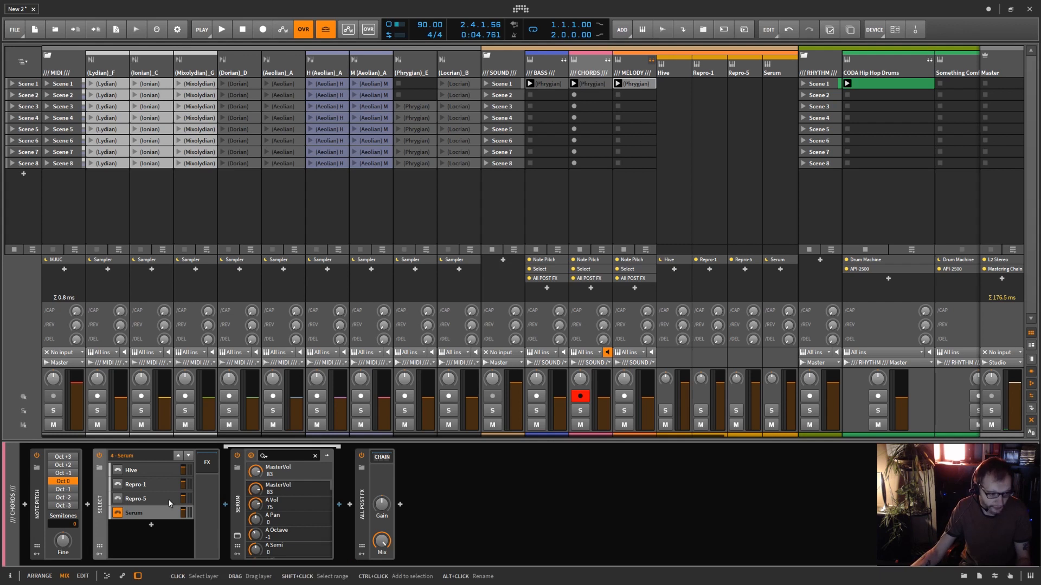
pyautogui.click(636, 69)
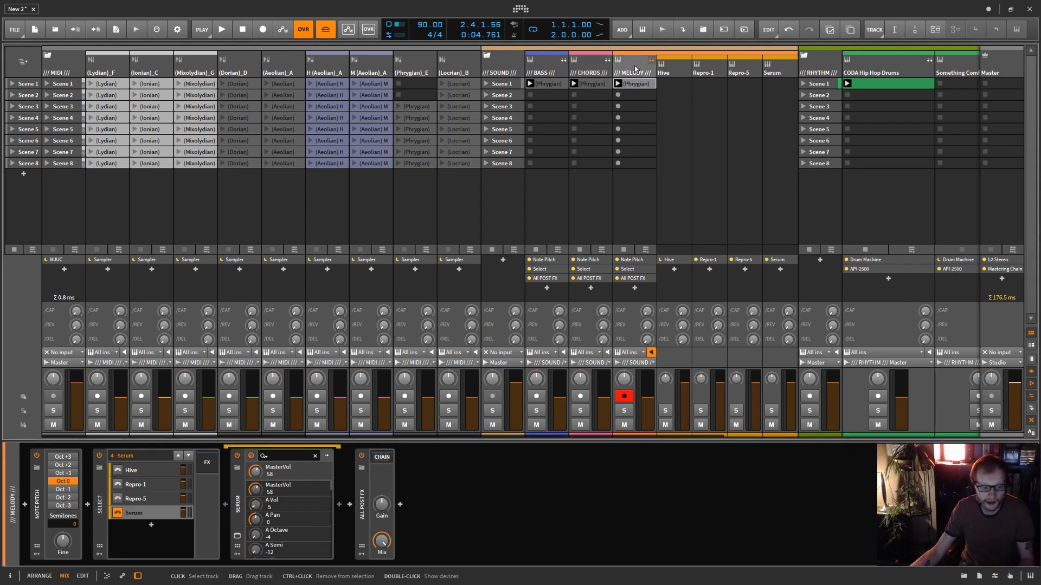
# Play Scene 1 of the SOUND group while switching MELODY from Repro-1 to Serum, and collapse the MELODY layers in the mixer.
pyautogui.click(486, 86)
pyautogui.click(122, 484)
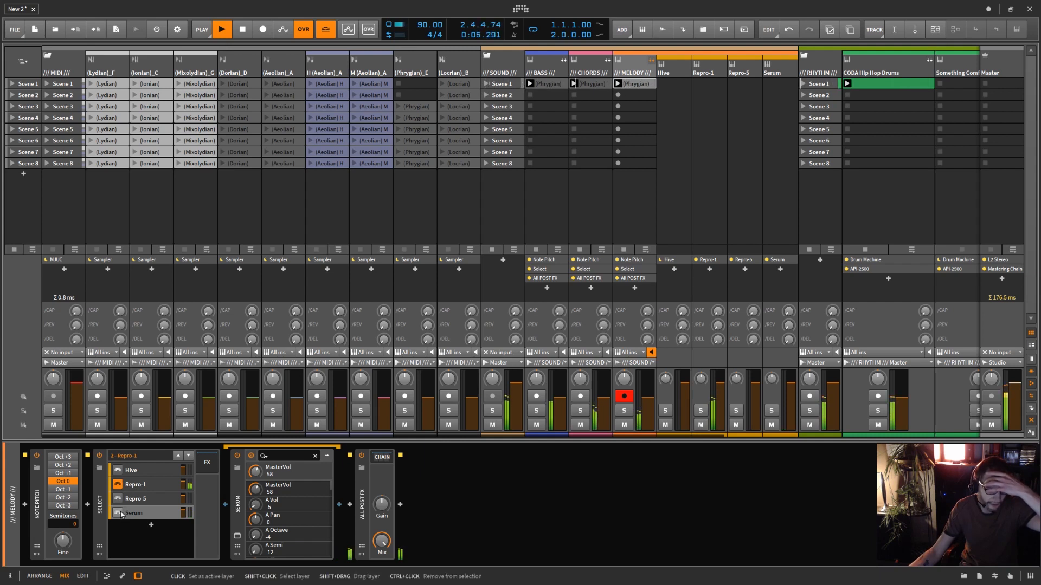
pyautogui.click(118, 512)
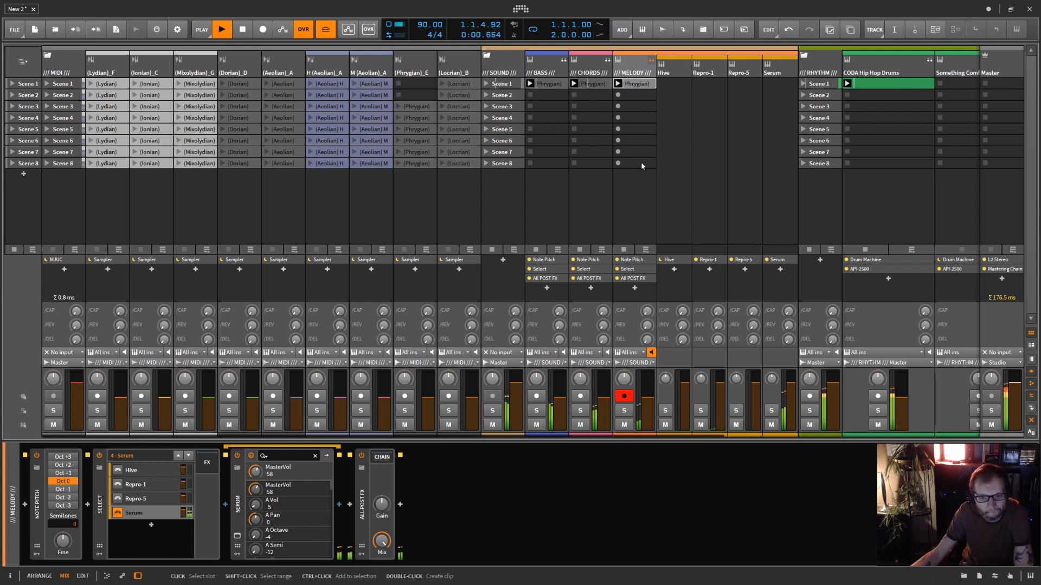
pyautogui.click(650, 60)
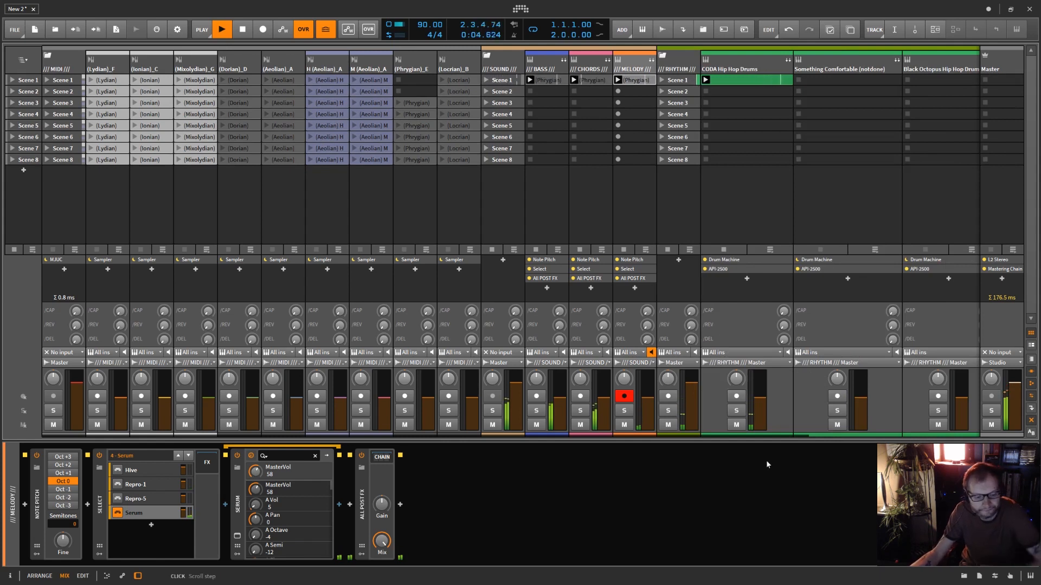
pyautogui.press('space')
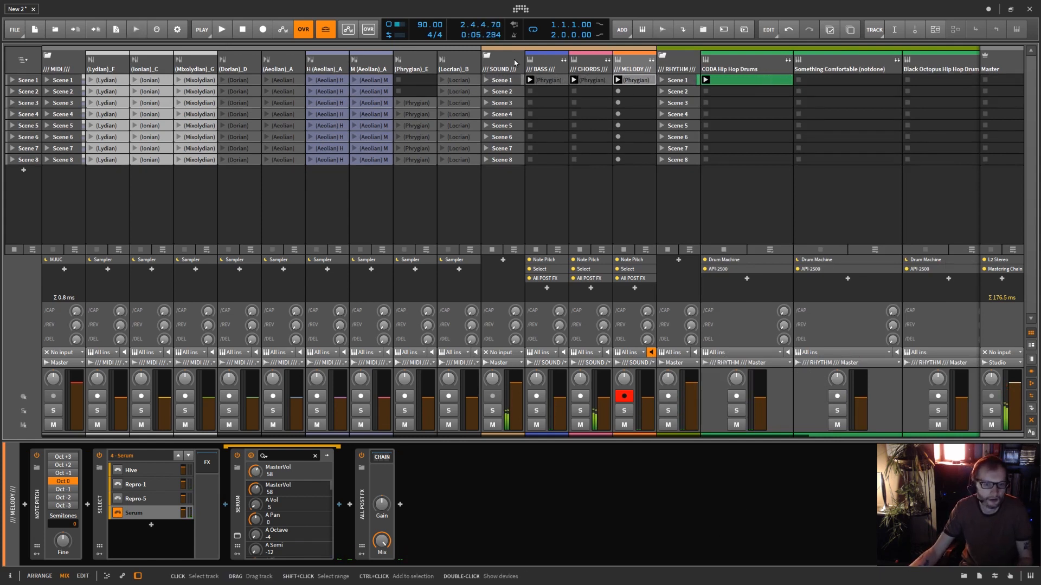
# Fold and unfold the SOUND group, and hide the drum tracks inside the RHYTHM group.
pyautogui.click(486, 57)
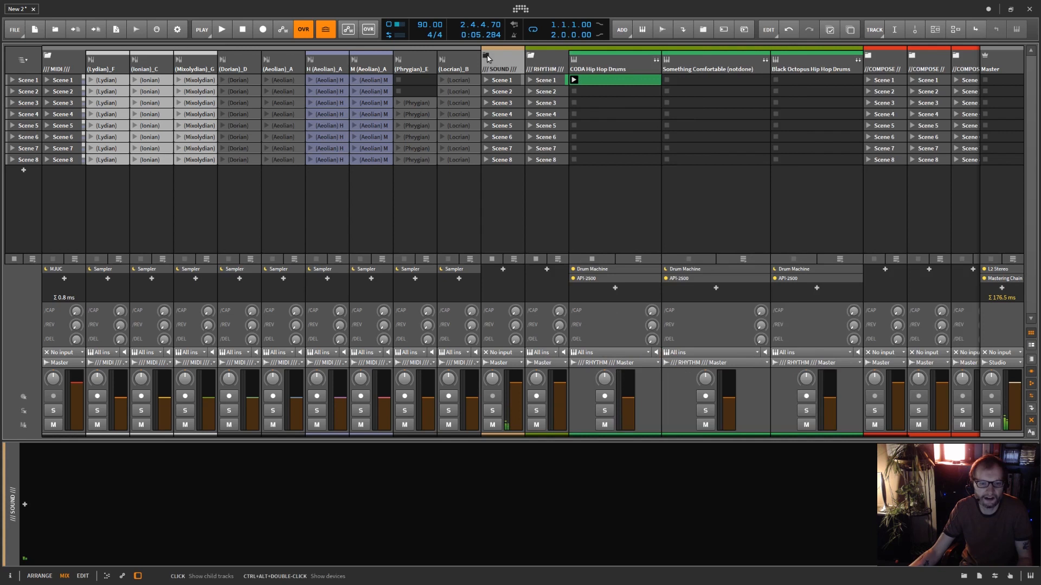
pyautogui.click(487, 56)
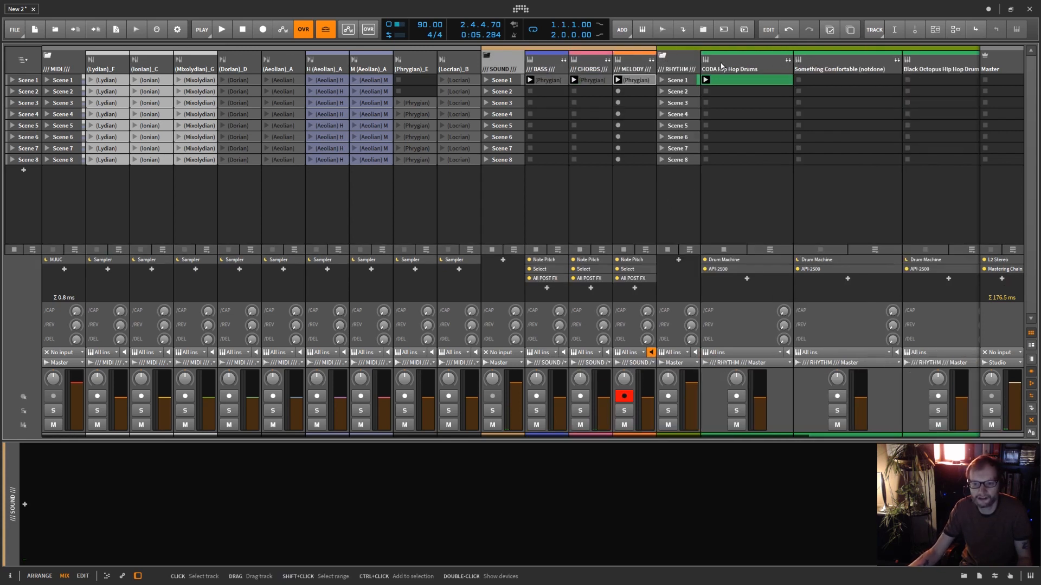
pyautogui.click(662, 55)
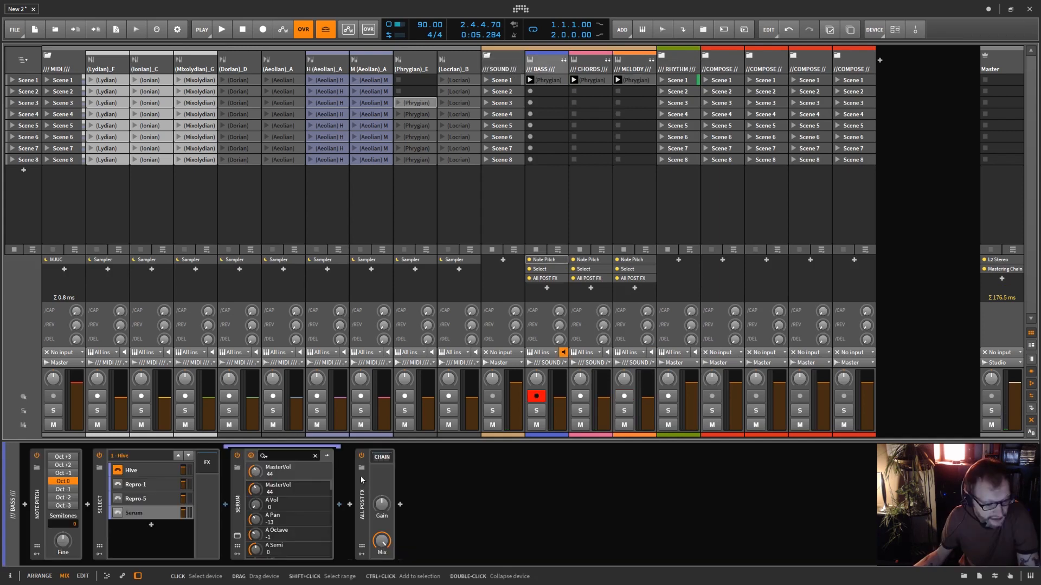
# Expand the BASS track's All POST FX chain and examine its Tool, Pre EQ, Side Chain and Post EQ devices.
pyautogui.click(382, 459)
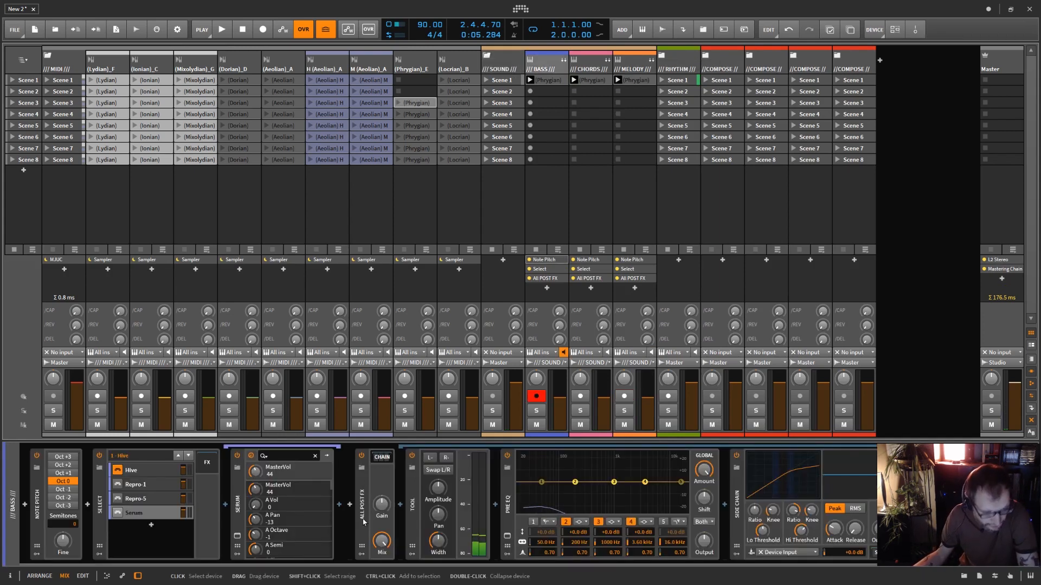
pyautogui.moveTo(430, 566); pyautogui.dragTo(547, 566)
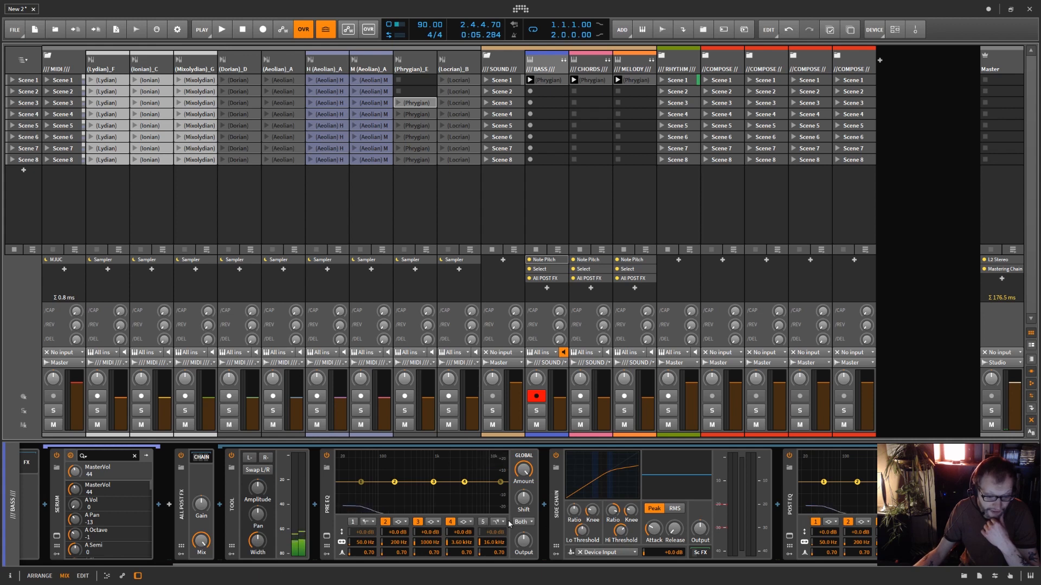
# Toggle bands 5 and 1 of the BASS Pre EQ on and off, and try the Tool device's width control.
pyautogui.click(484, 522)
pyautogui.click(484, 522)
pyautogui.click(483, 523)
pyautogui.click(483, 523)
pyautogui.click(483, 523)
pyautogui.click(484, 523)
pyautogui.click(353, 522)
pyautogui.click(353, 522)
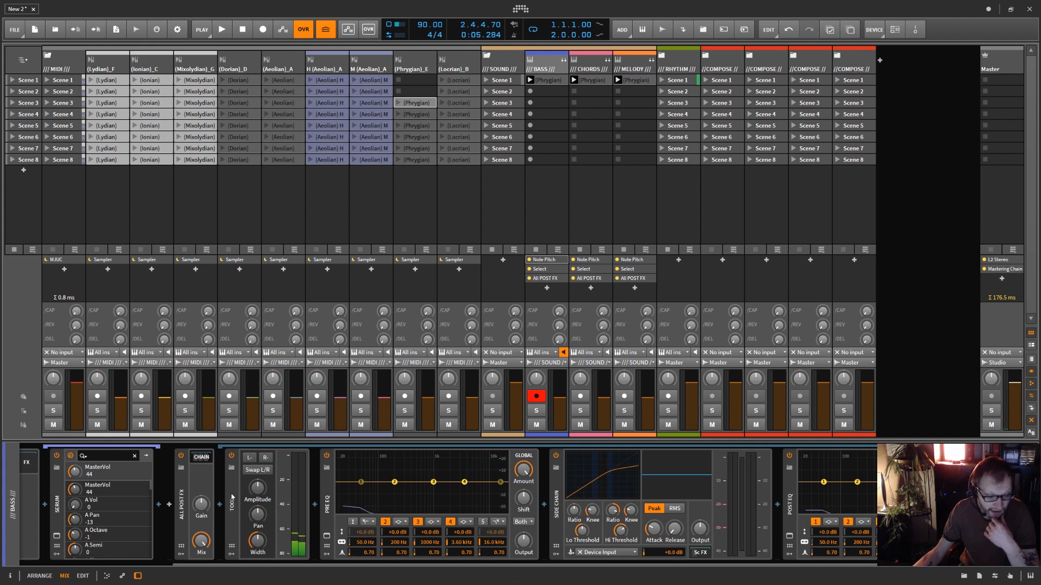
pyautogui.moveTo(261, 542); pyautogui.dragTo(259, 516)
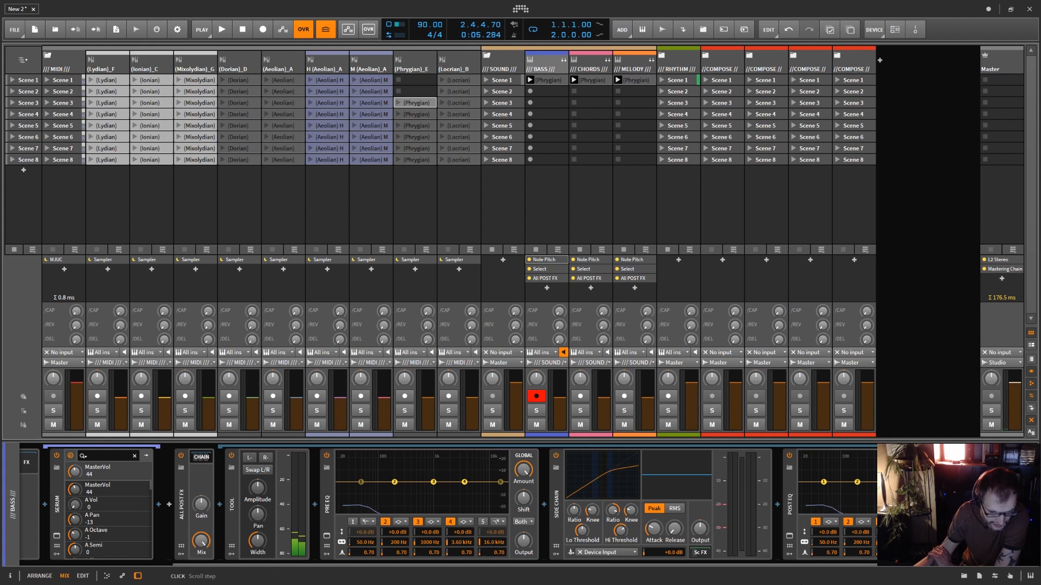
# Examine the BASS instrument layers together with the All POST FX chain, and leave the chain collapsed.
pyautogui.doubleClick(182, 513)
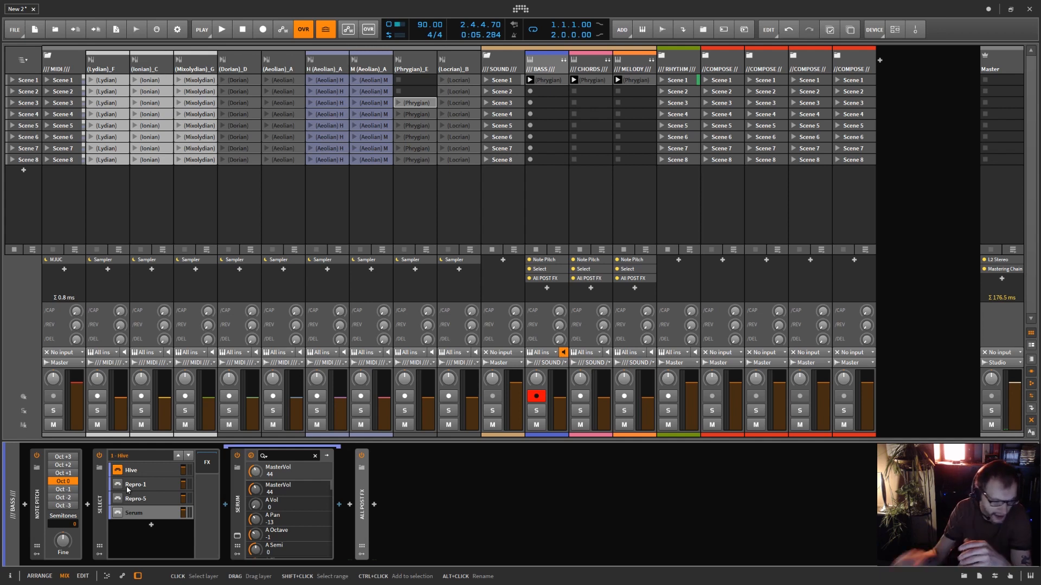
pyautogui.doubleClick(367, 532)
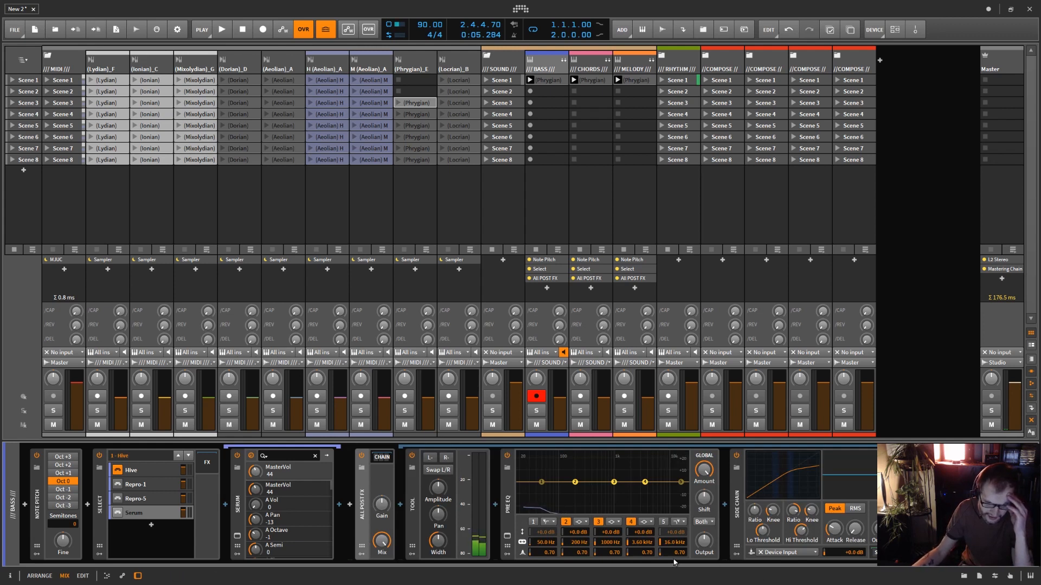
pyautogui.hscroll(5, 657, 564)
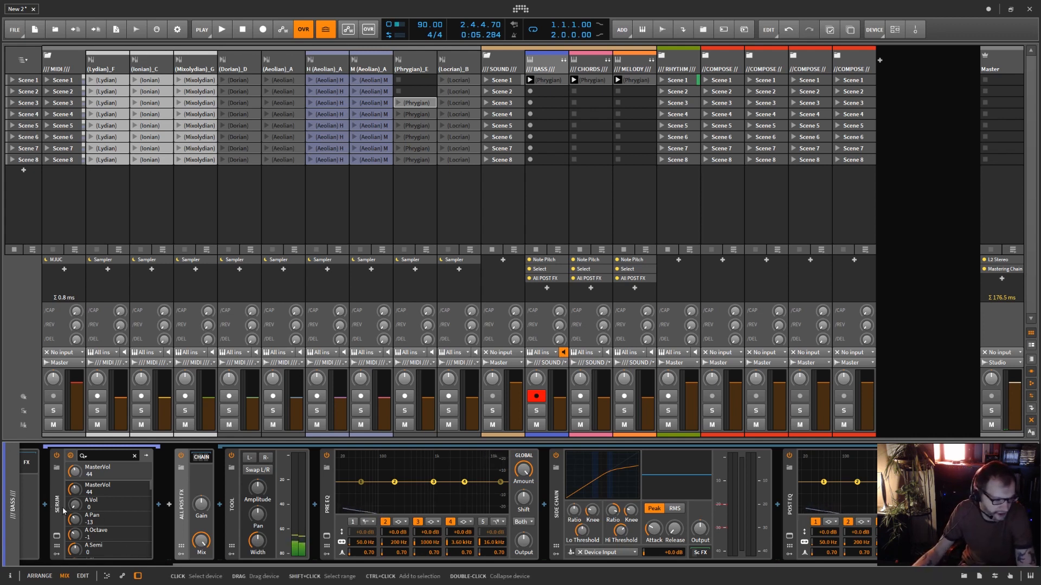
pyautogui.doubleClick(182, 513)
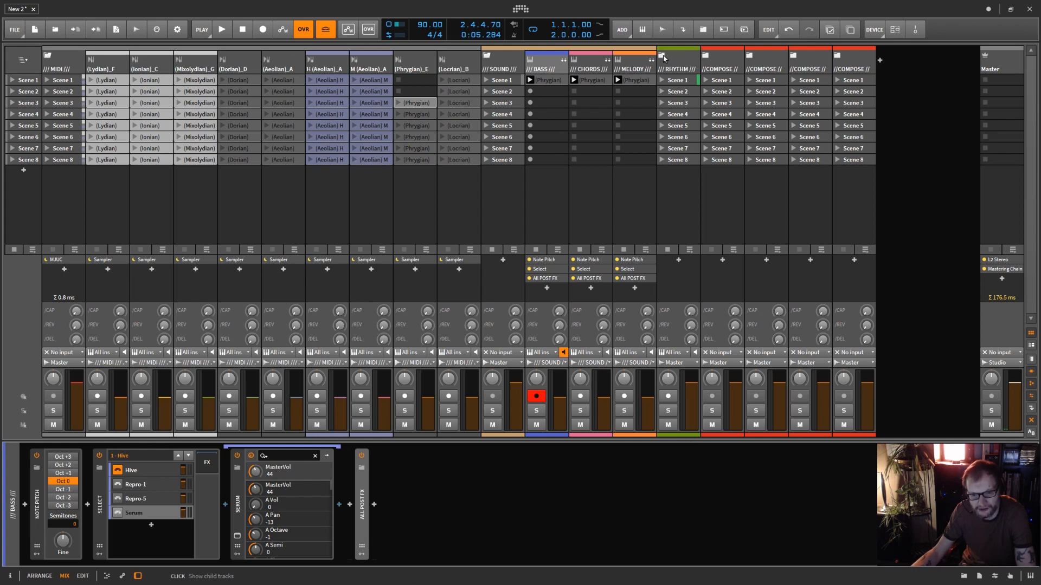
# Unfold the RHYTHM group, examine the Kick's POST FX chain inside CODA Hip Hop Drums, and fold the drum's layers again.
pyautogui.click(662, 56)
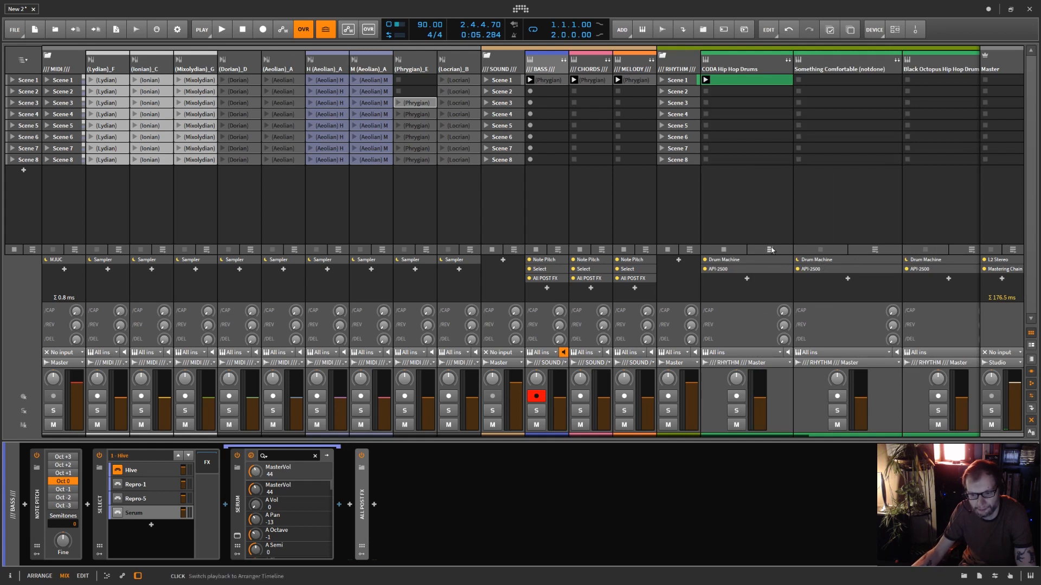
pyautogui.click(788, 60)
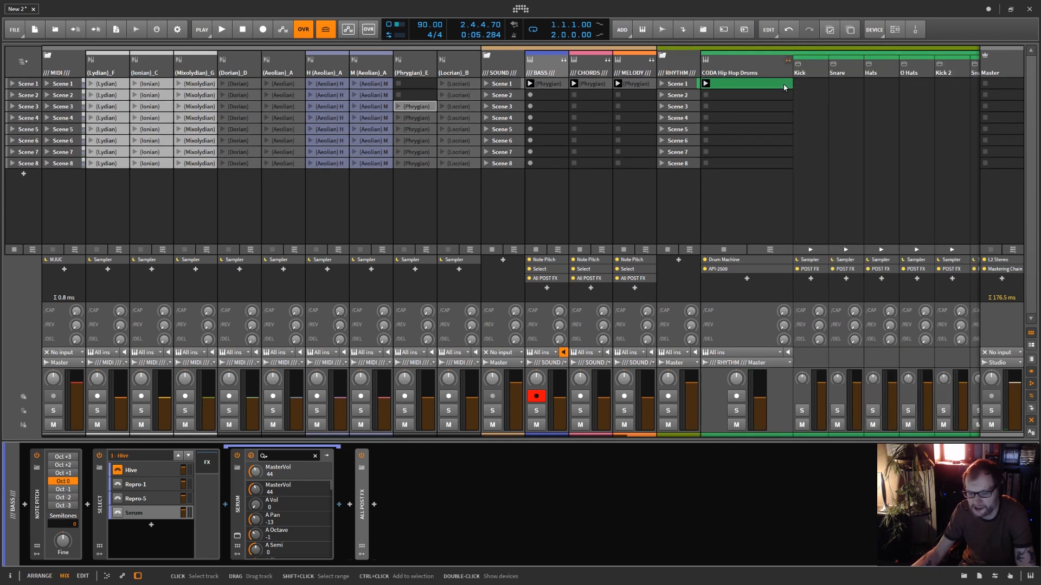
pyautogui.click(814, 271)
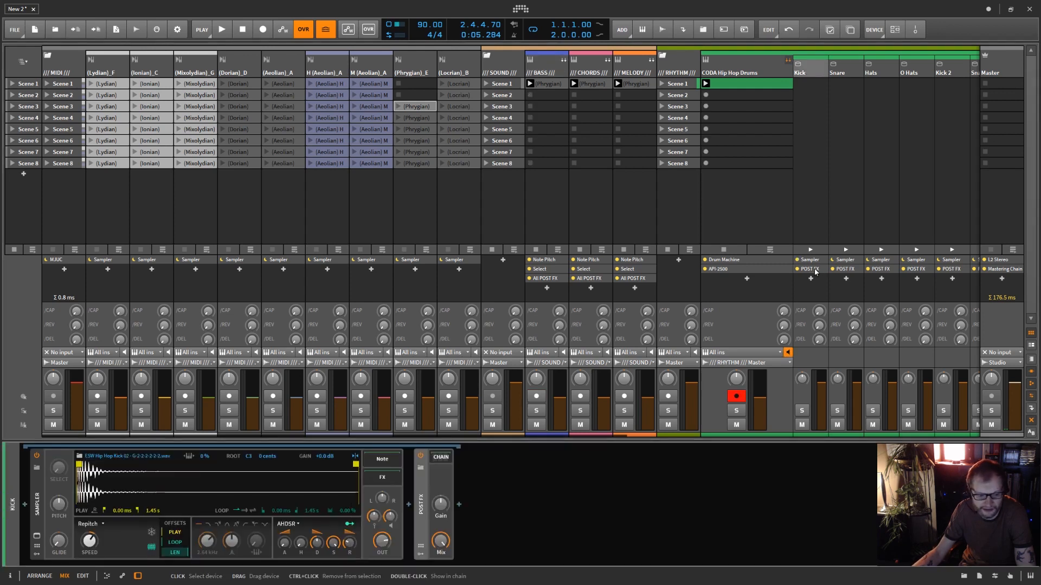
pyautogui.click(441, 457)
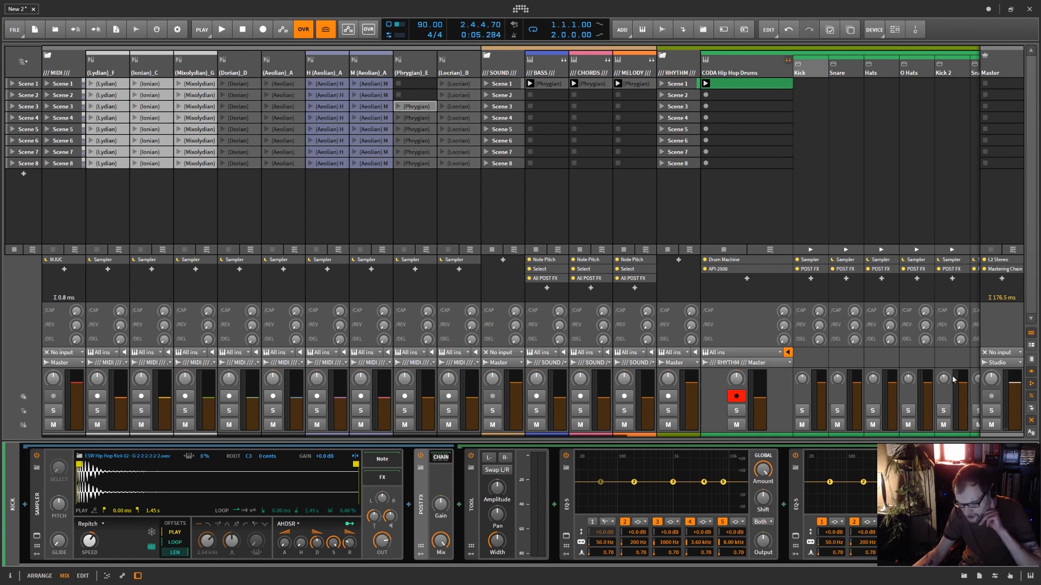
pyautogui.click(788, 61)
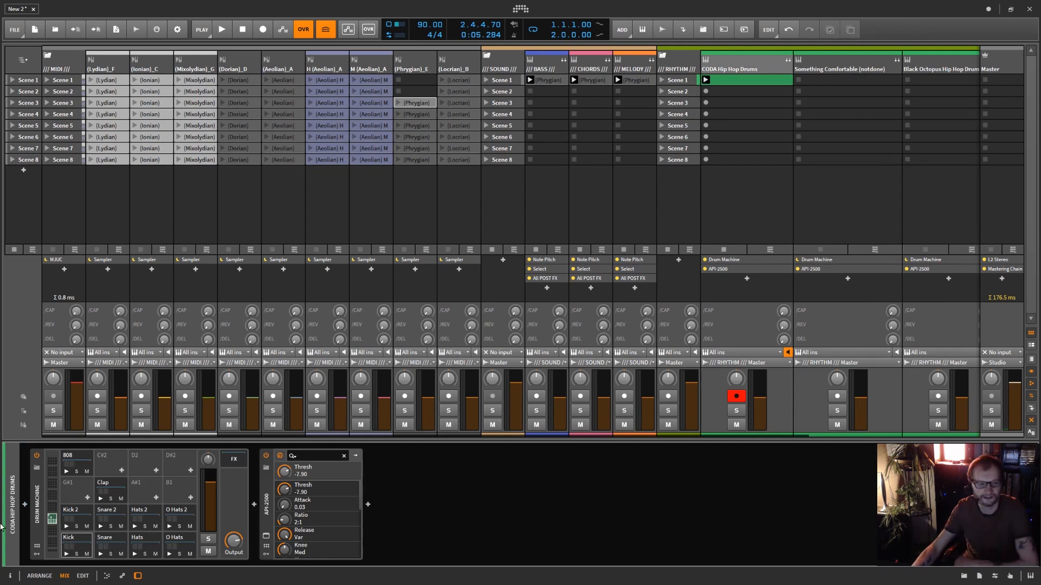
# Fold the MIDI group so its modal tracks are hidden in the mixer.
pyautogui.click(48, 55)
pyautogui.click(48, 55)
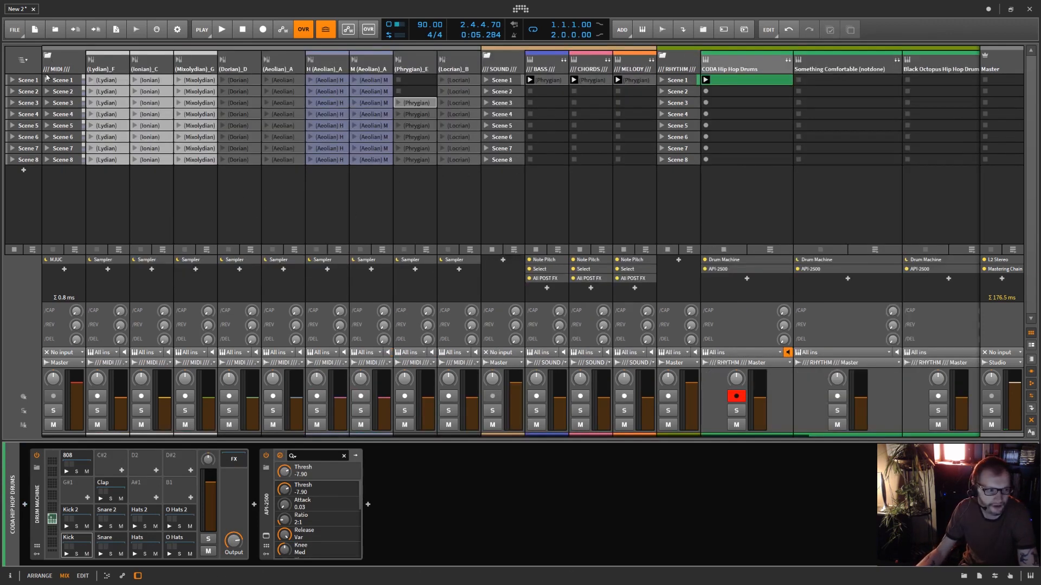
pyautogui.click(47, 55)
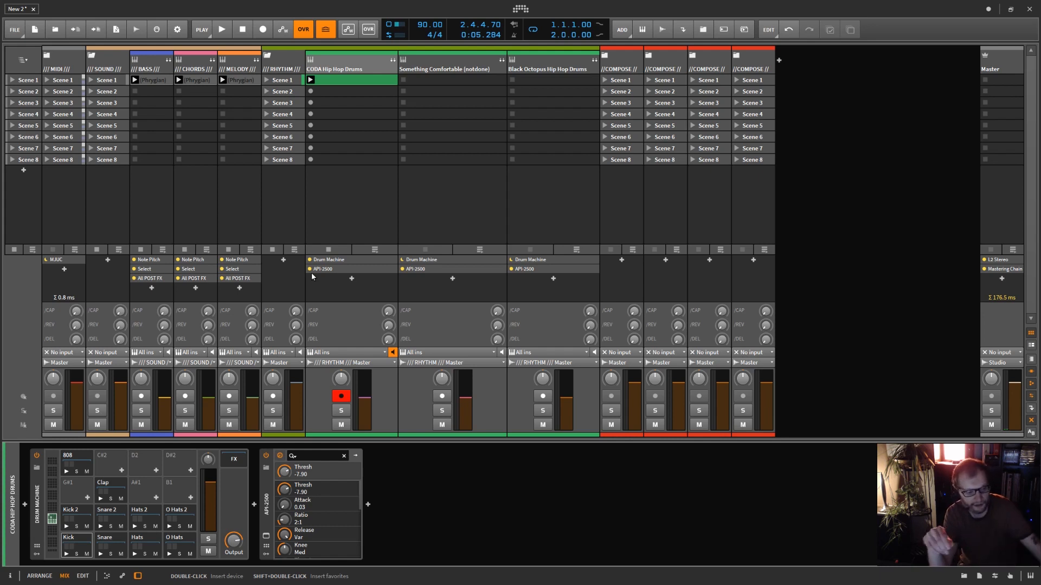
# Copy the CODA Hip Hop Drums, BASS, CHORDS and MELODY tracks with their clips into the first COMPOSE group.
pyautogui.click(154, 81)
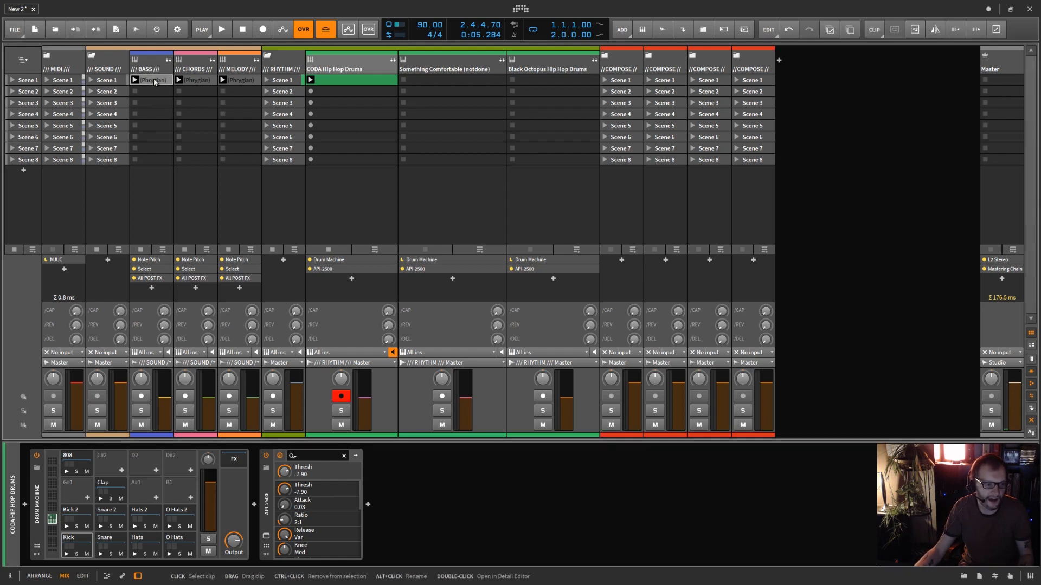
pyautogui.click(151, 69)
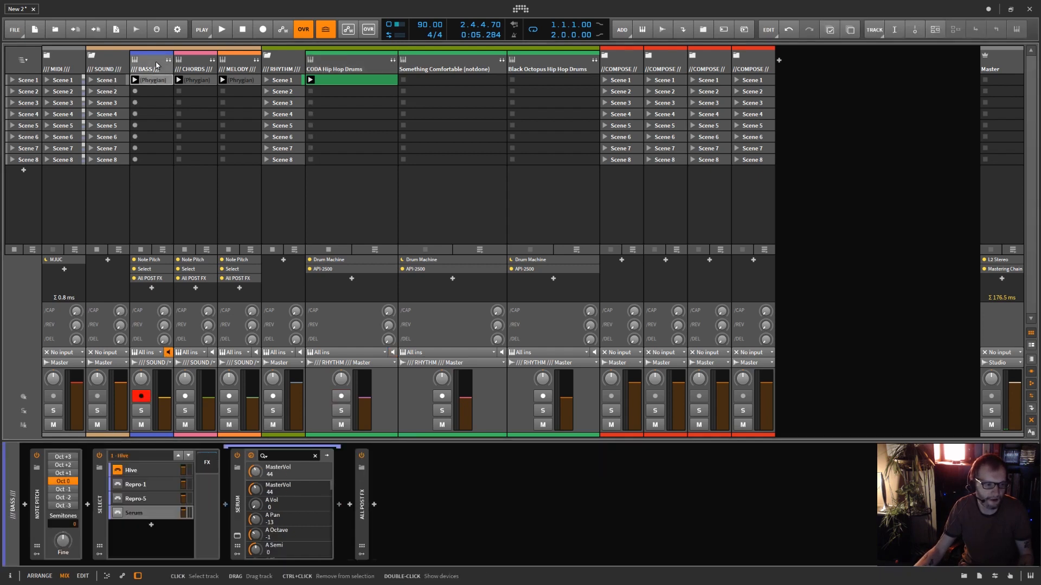
pyautogui.keyDown('shift'); pyautogui.click(238, 69); pyautogui.keyUp('shift')
pyautogui.moveTo(239, 69); pyautogui.dragTo(646, 67)
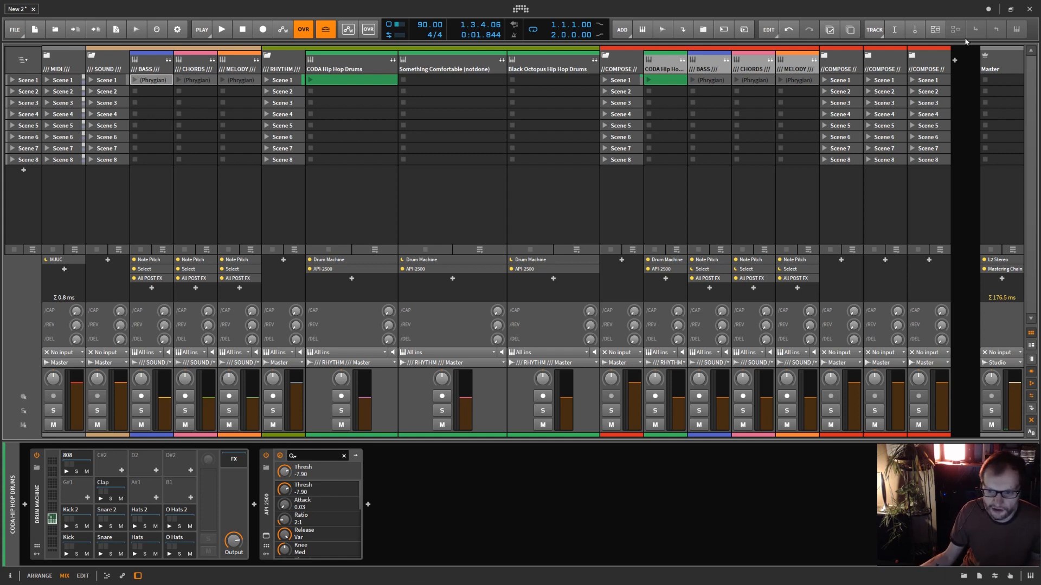
# Play Scene 1 of the first COMPOSE group and raise the CAP, REV and DEL sends on its copied tracks.
pyautogui.click(622, 69)
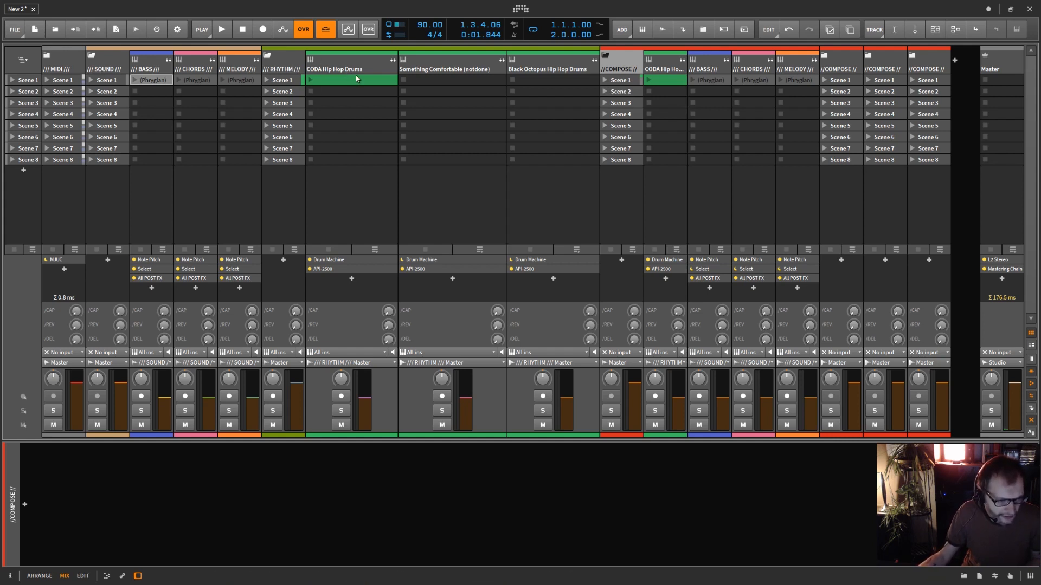
pyautogui.click(606, 80)
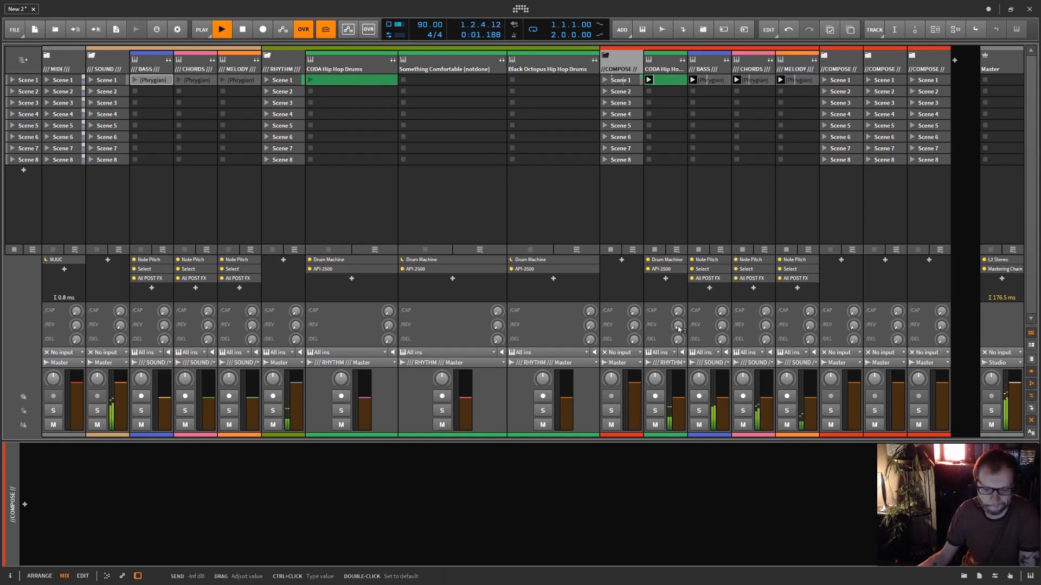
pyautogui.moveTo(677, 311); pyautogui.dragTo(815, 312)
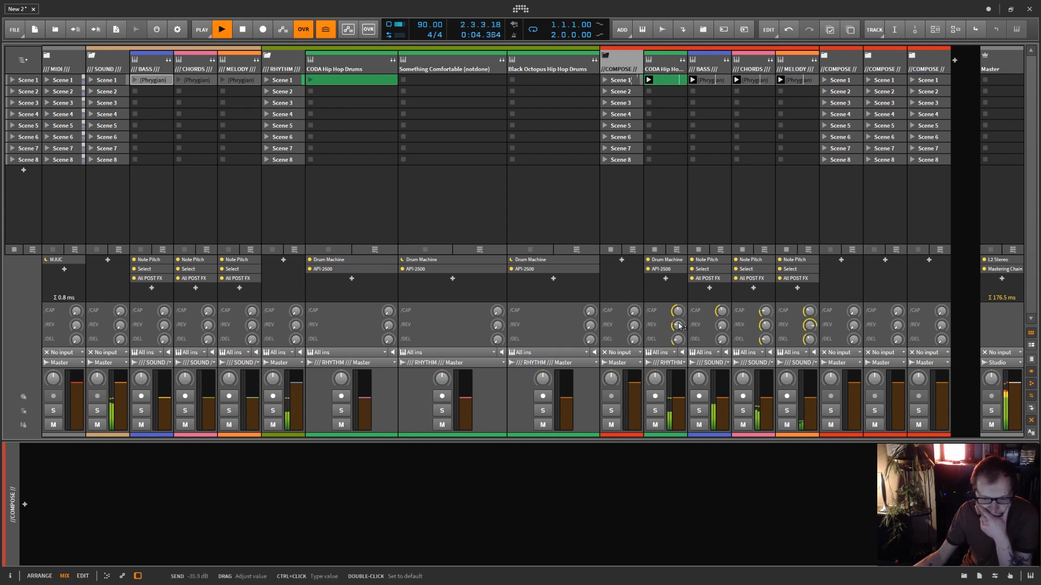
# Raise individual CAP, REV and DEL sends on the Kick, Snare, Hats and O Hats of the copied CODA Hip Hop Drums.
pyautogui.click(682, 59)
pyautogui.moveTo(749, 341); pyautogui.dragTo(749, 340)
pyautogui.moveTo(713, 310); pyautogui.dragTo(749, 307)
pyautogui.moveTo(784, 325); pyautogui.dragTo(784, 307)
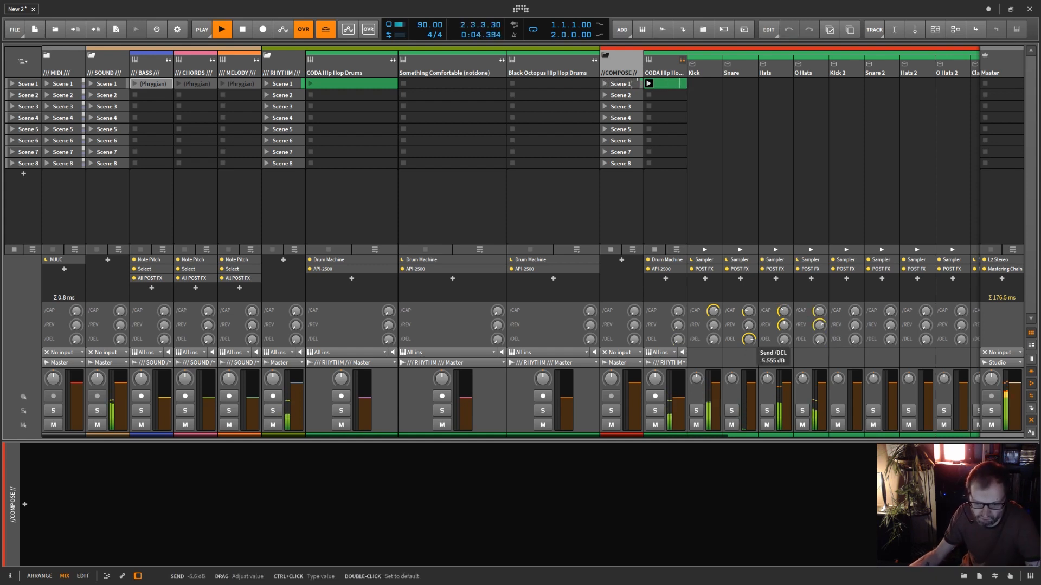
# Set the project tempo to 63 BPM.
pyautogui.doubleClick(429, 24)
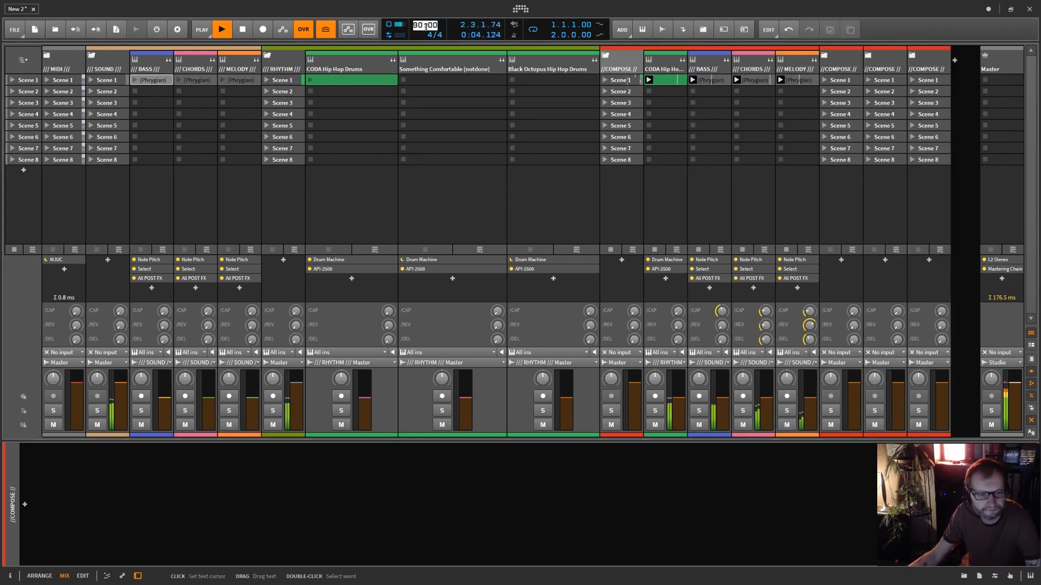
pyautogui.write('63')
pyautogui.press('Return')
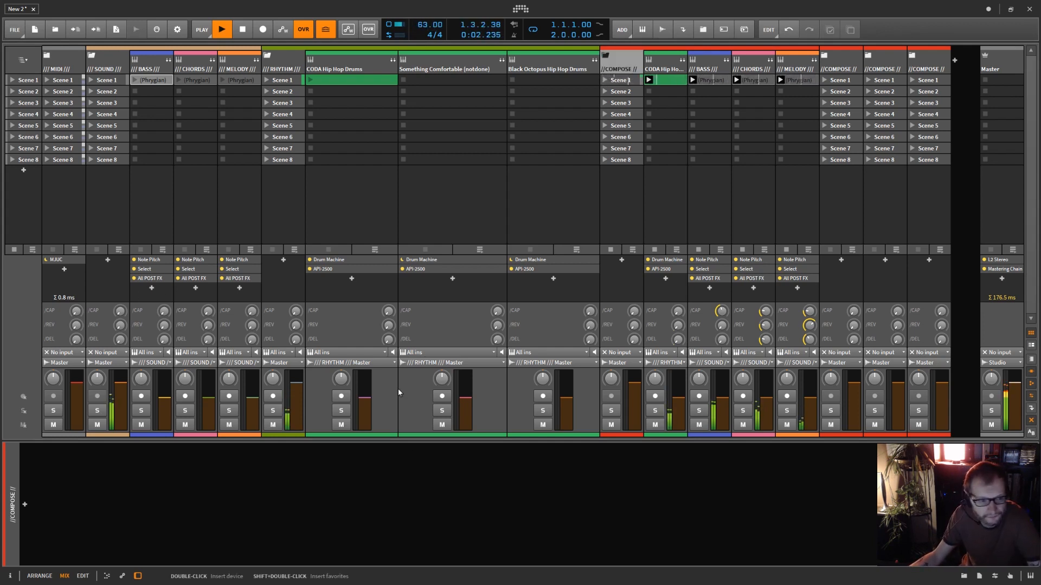
# Set the groove's shuffle rate to 1/8 and adjust the shuffle amount.
pyautogui.click(202, 30)
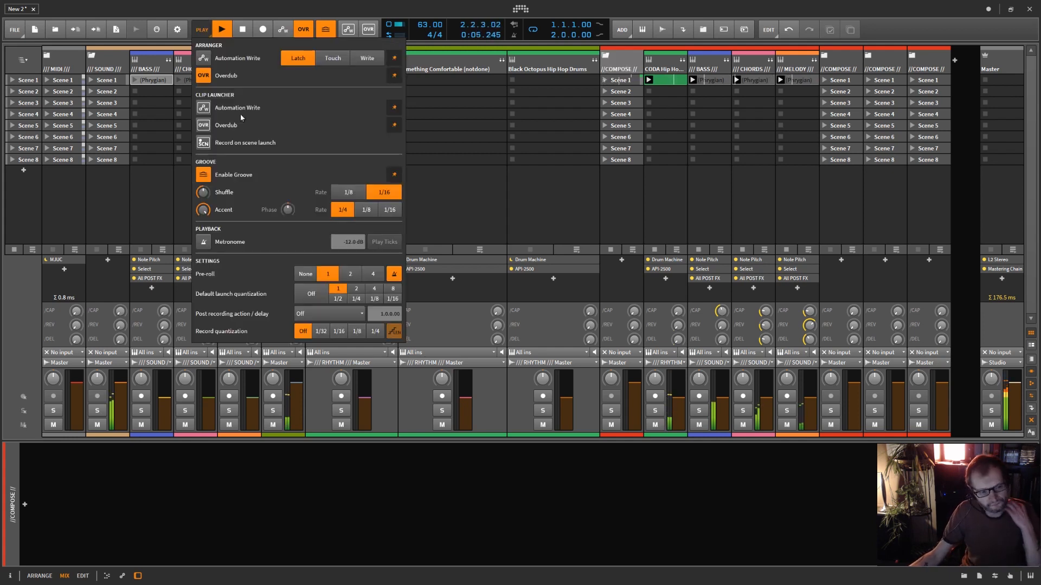
pyautogui.click(362, 192)
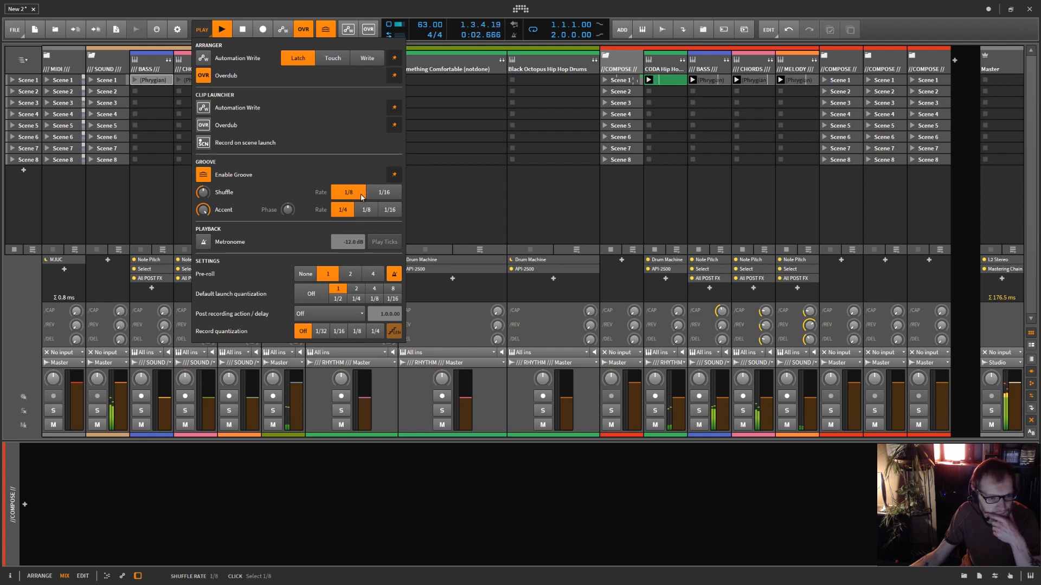
pyautogui.click(243, 33)
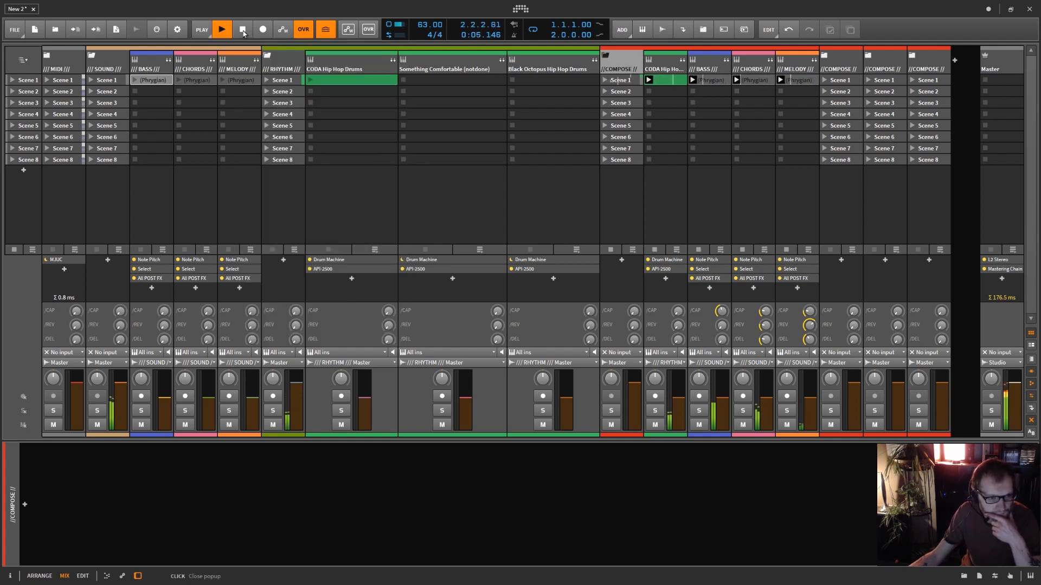
pyautogui.click(202, 31)
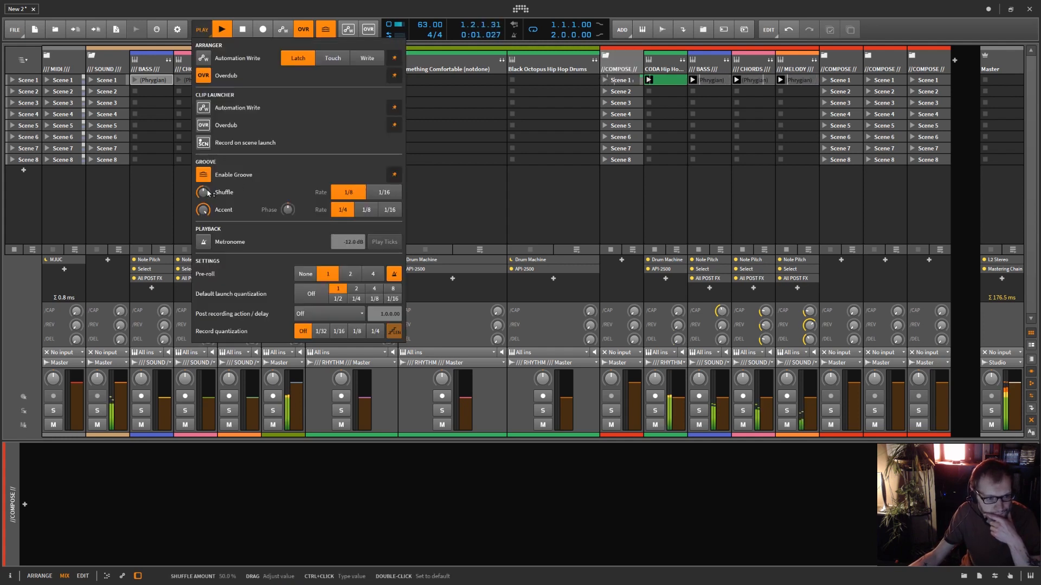
pyautogui.moveTo(206, 191); pyautogui.dragTo(206, 190)
pyautogui.click(480, 293)
# Balance the volumes of the COMPOSE tracks, then enable bands 1 and 5 of the BASS Pre EQ with band 5 at 3.36 kHz.
pyautogui.moveTo(767, 397); pyautogui.dragTo(767, 390)
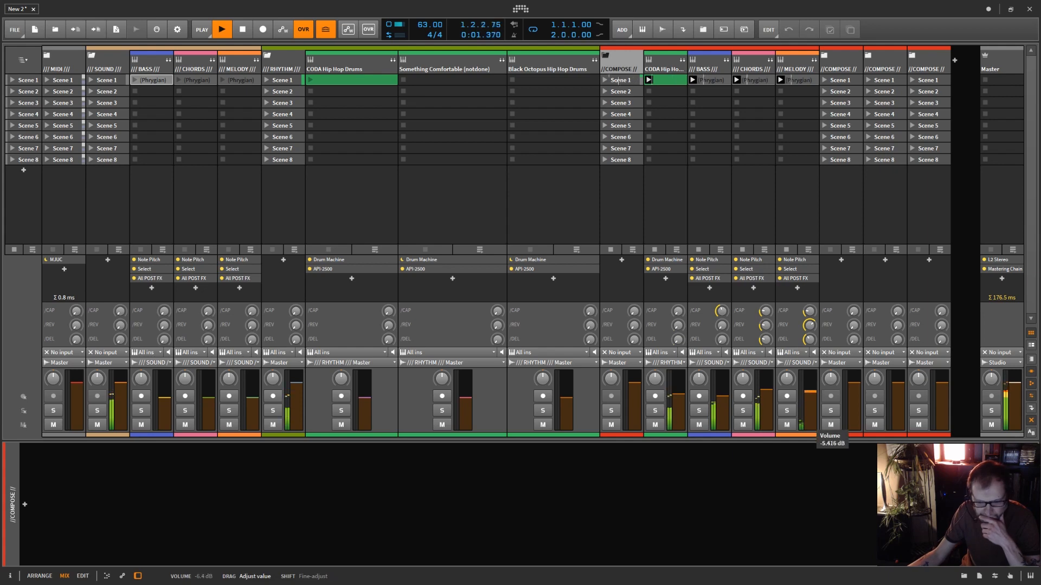
pyautogui.click(698, 395)
pyautogui.click(238, 504)
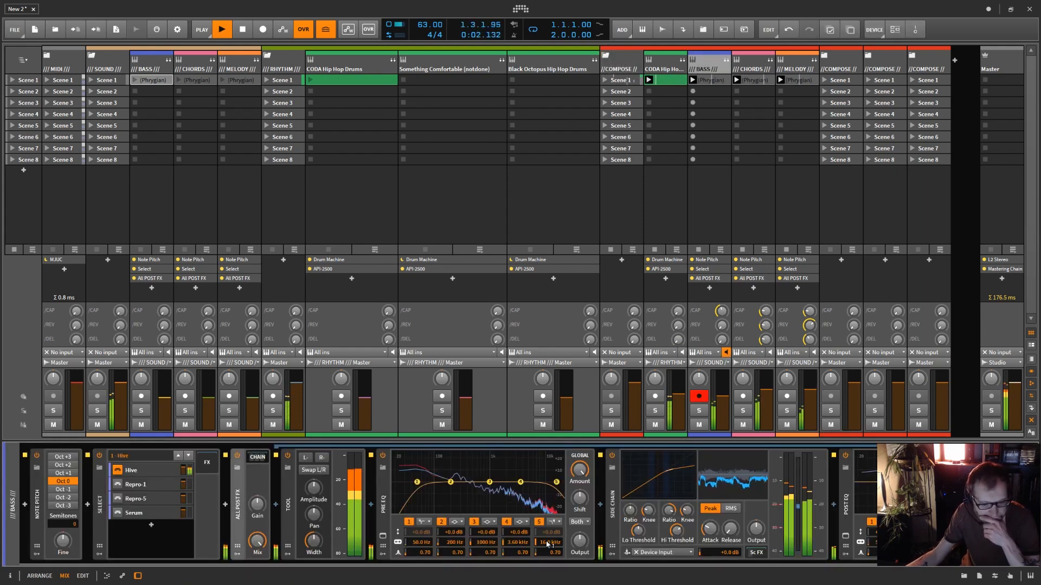
# Set the BASS Side Chain source to the Kick's Sampler Out from CODA Hip Hop Drums in the RHYTHM group.
pyautogui.click(662, 552)
pyautogui.moveTo(695, 477)
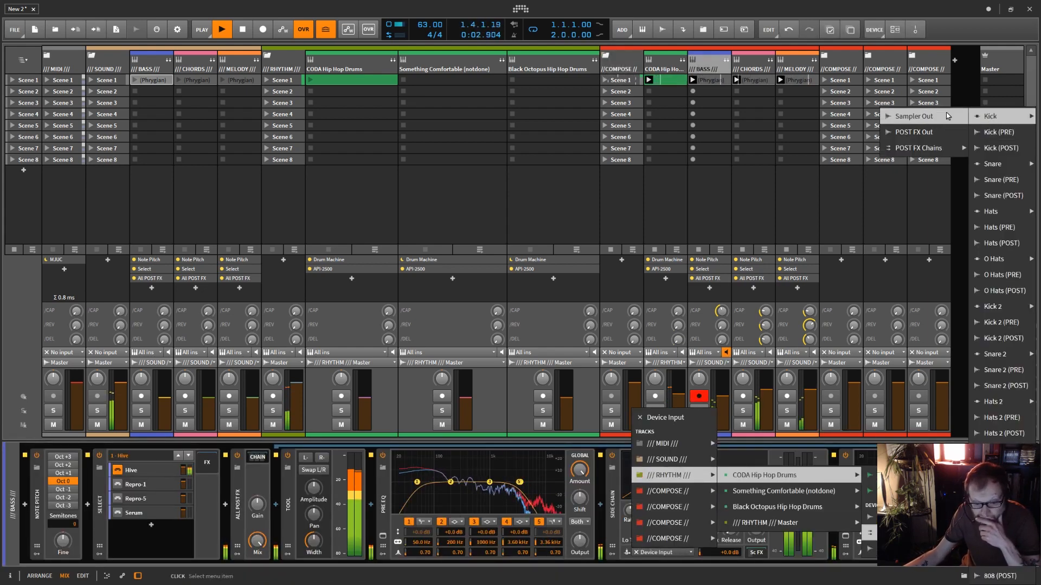
pyautogui.click(922, 116)
pyautogui.click(665, 63)
pyautogui.click(705, 64)
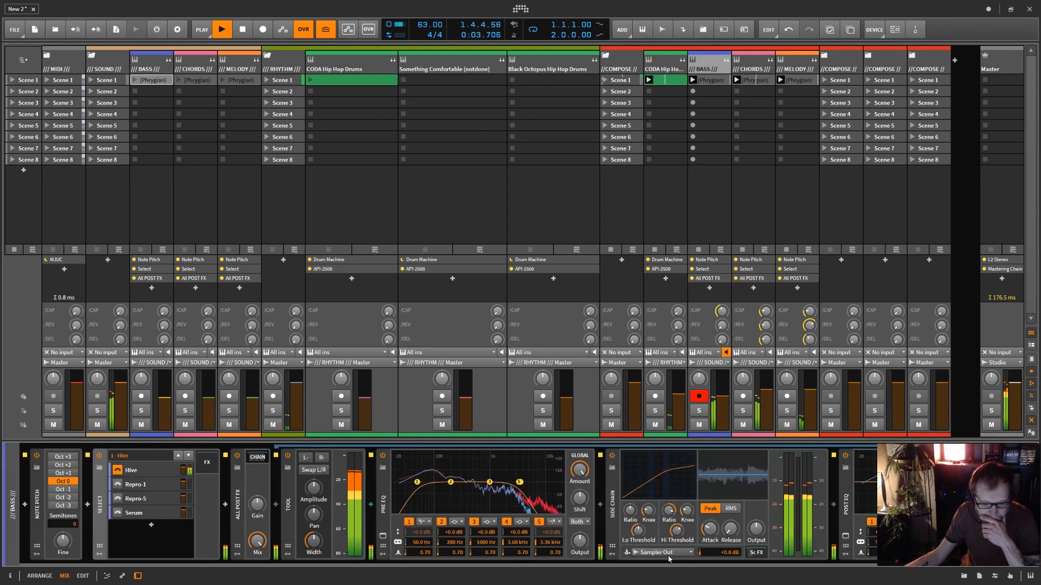
# Set the copied BASS Side Chain source to Kick (PRE) of the COMPOSE group's CODA Hip Hop Drums and lower its Hi Threshold.
pyautogui.click(662, 553)
pyautogui.moveTo(667, 490)
pyautogui.moveTo(765, 490)
pyautogui.moveTo(857, 533)
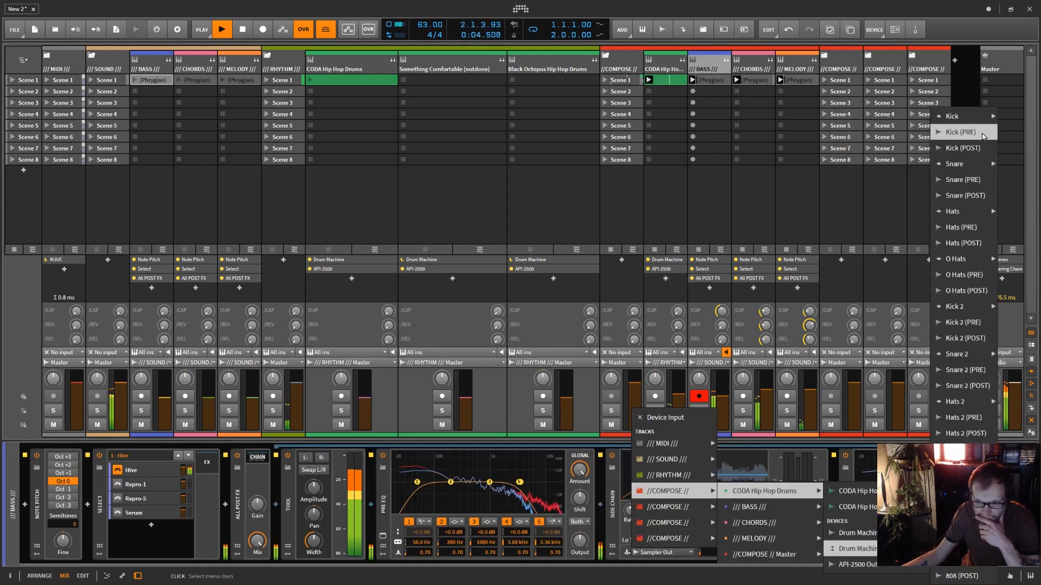
pyautogui.click(959, 121)
pyautogui.moveTo(677, 531); pyautogui.dragTo(676, 537)
# On the copied CHORDS, set Pre EQ band 1 to 247 Hz, key the Side Chain from the COMPOSE drums' Kick (PRE), and solo the track.
pyautogui.click(749, 59)
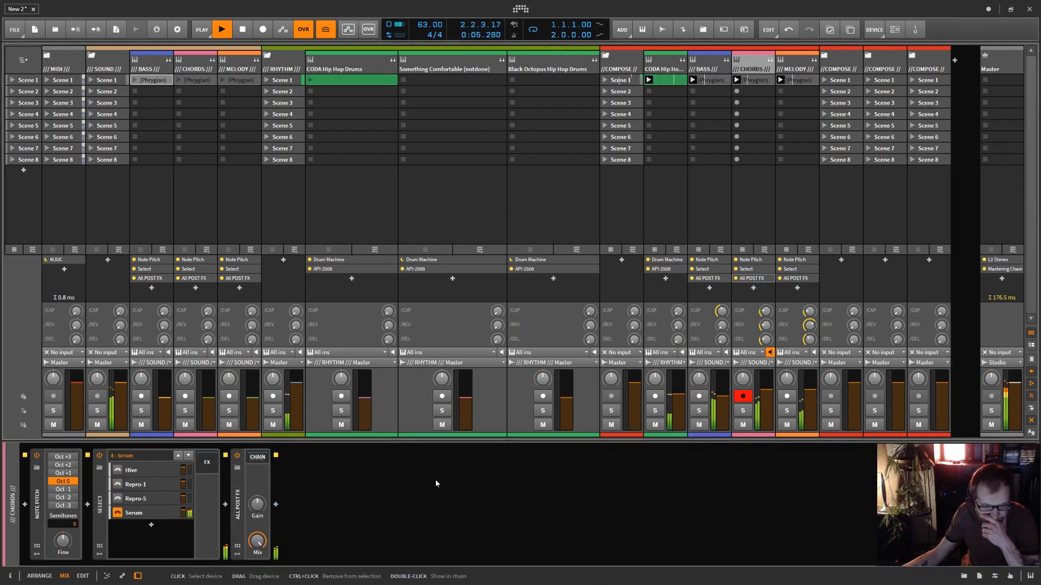
pyautogui.click(662, 552)
pyautogui.moveTo(677, 493)
pyautogui.moveTo(766, 492)
pyautogui.moveTo(856, 548)
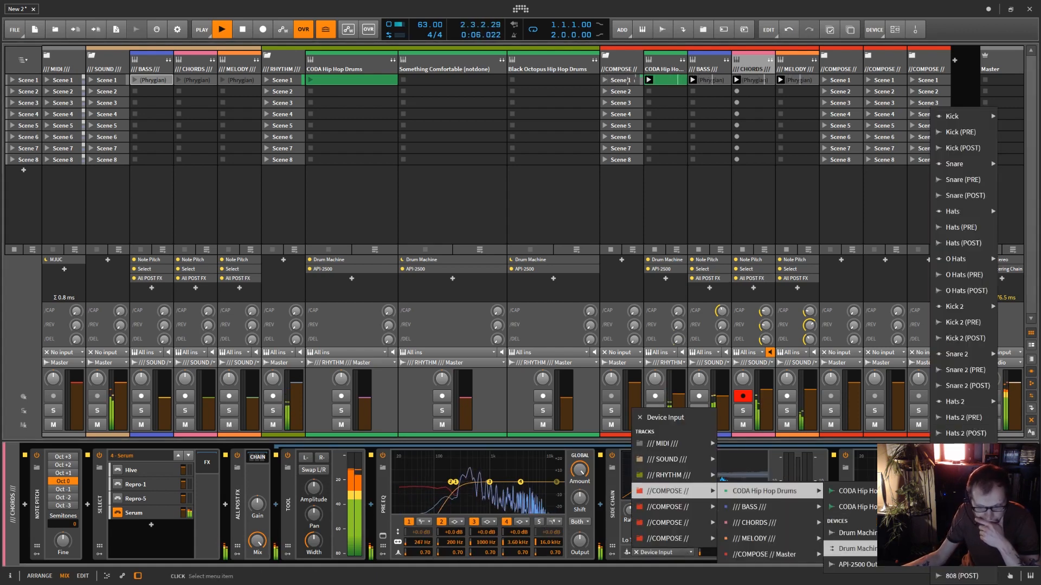
pyautogui.click(963, 134)
pyautogui.moveTo(676, 531); pyautogui.dragTo(676, 537)
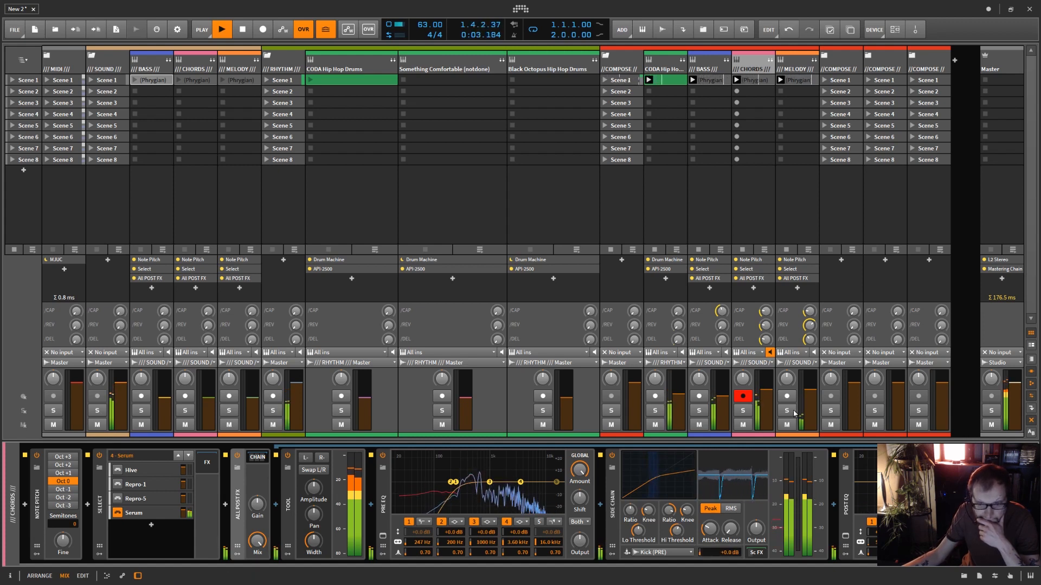
pyautogui.click(743, 410)
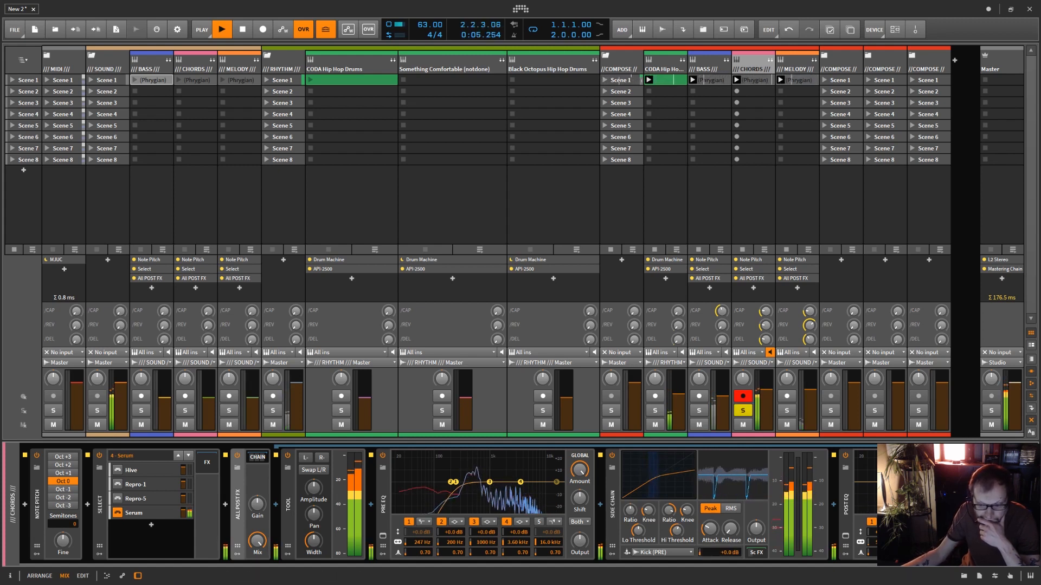
# Cut band 2 of the copied CHORDS Pre EQ to -7.6 dB at 200 Hz and solo the COMPOSE drums with it.
pyautogui.moveTo(1010, 532); pyautogui.dragTo(1010, 542)
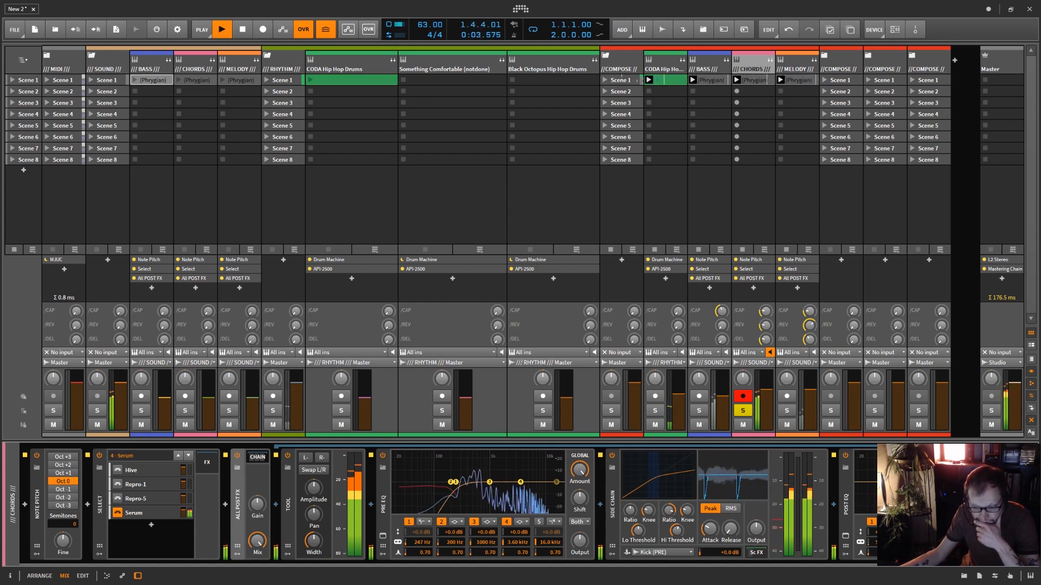
pyautogui.moveTo(453, 533); pyautogui.dragTo(454, 533)
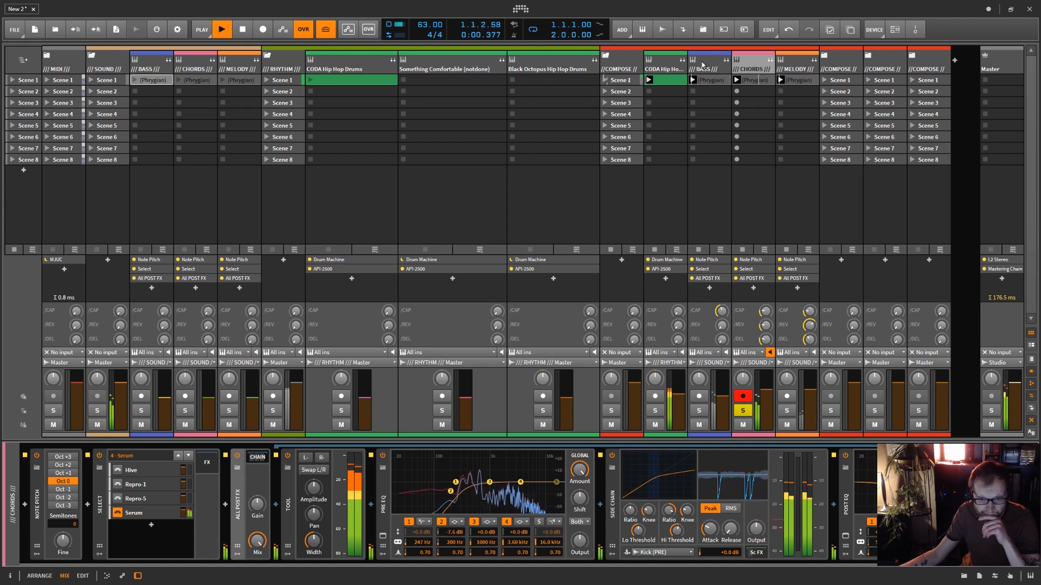
pyautogui.click(660, 411)
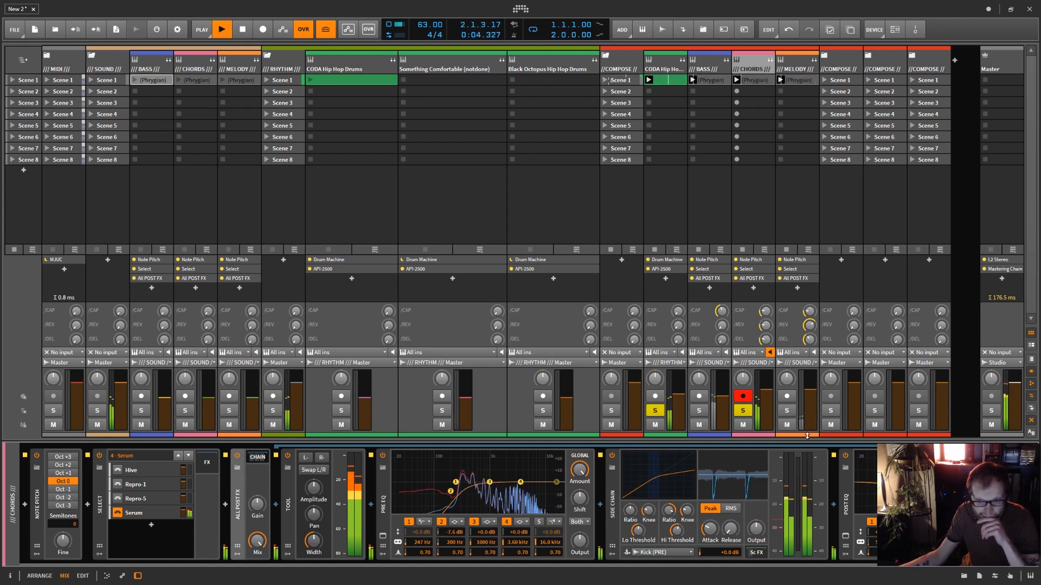
# Solo MELODY with the COMPOSE drums in place of CHORDS, inspect its All POST FX chain, and clear the solos.
pyautogui.click(743, 410)
pyautogui.click(787, 411)
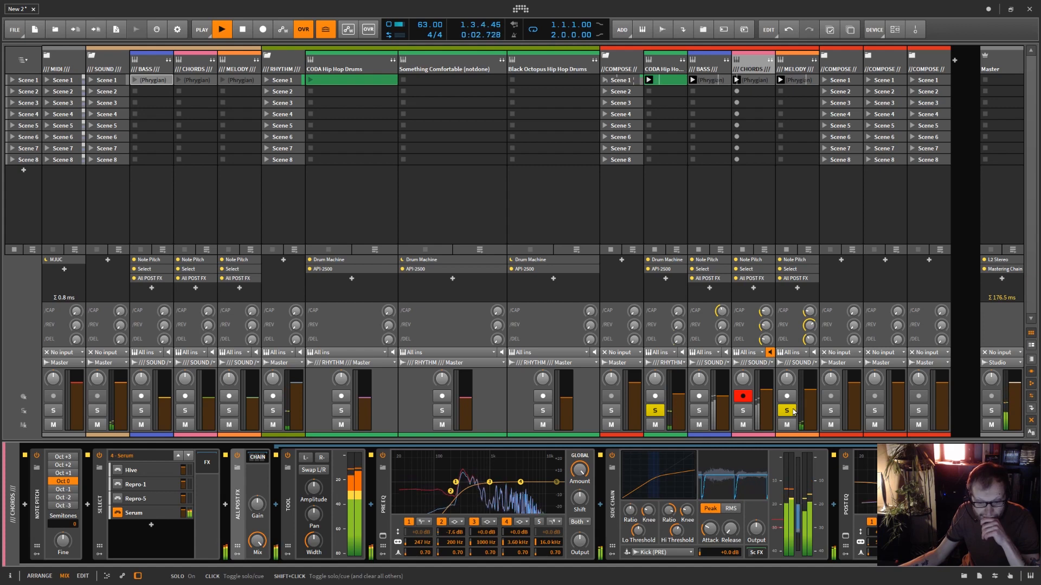
pyautogui.click(806, 70)
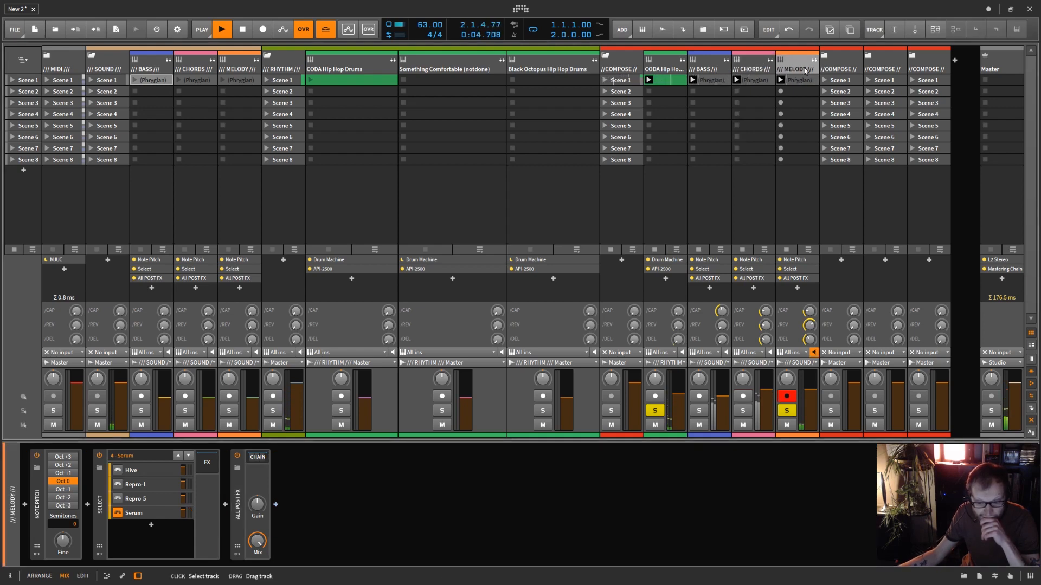
pyautogui.click(258, 457)
pyautogui.click(654, 411)
# Adjust the Tool Amplitude in the COMPOSE group's BASS All POST FX chain, fold the track's instrument layers and stop playback.
pyautogui.click(682, 61)
pyautogui.click(706, 69)
pyautogui.click(444, 458)
pyautogui.click(740, 69)
pyautogui.click(448, 457)
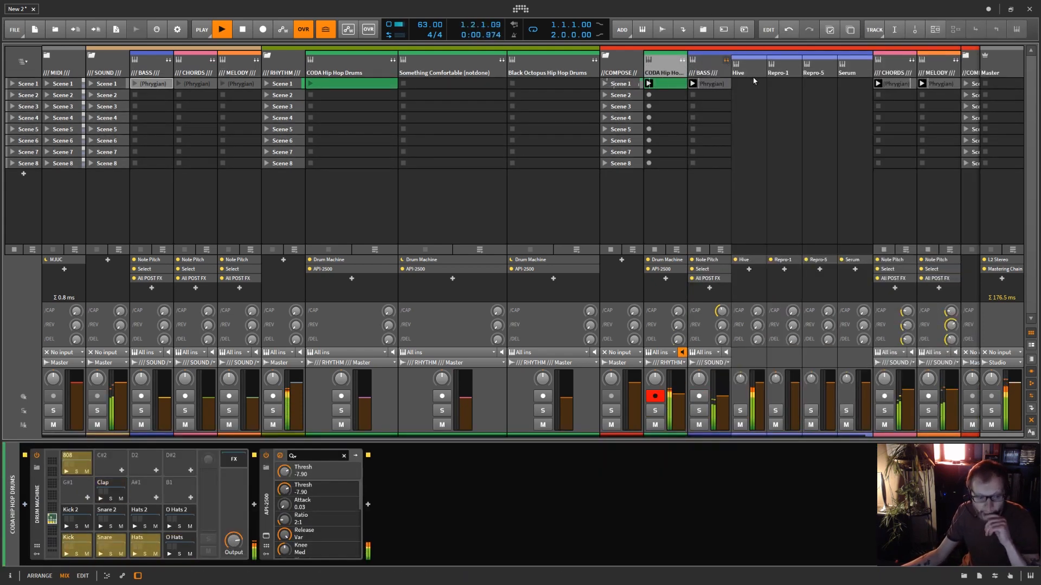
pyautogui.click(717, 279)
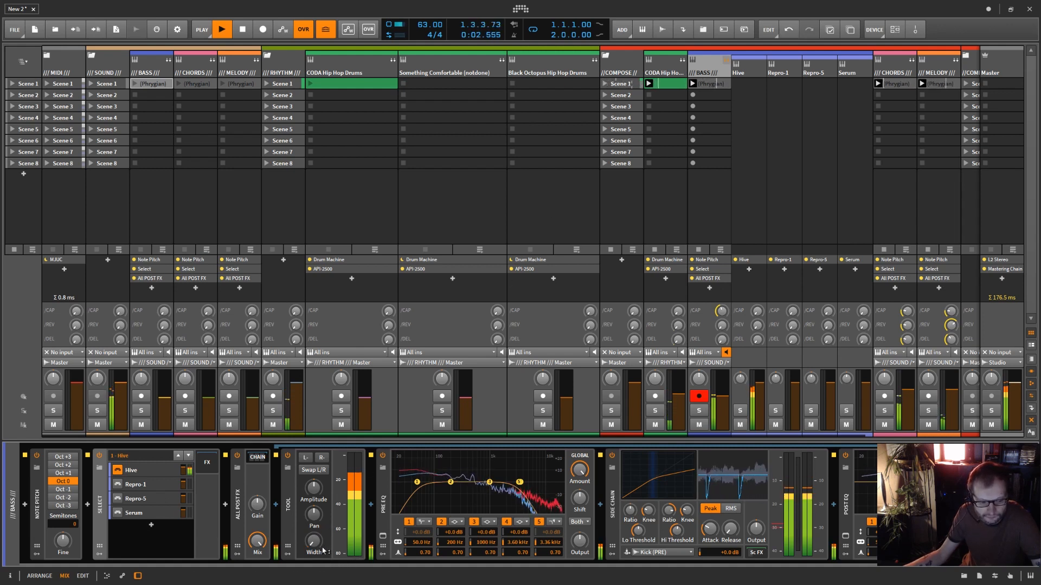
pyautogui.moveTo(314, 490); pyautogui.dragTo(313, 462)
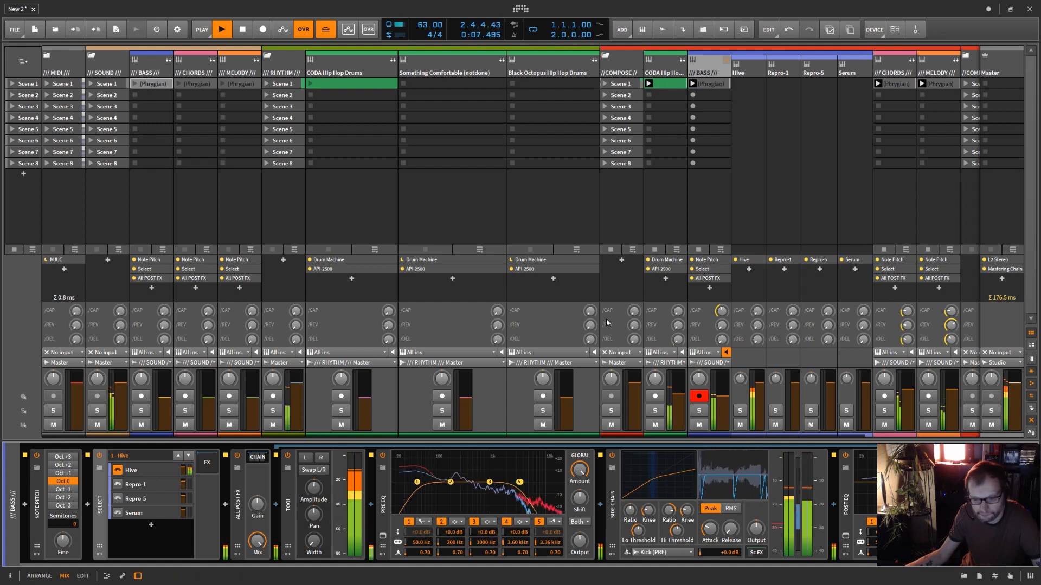
pyautogui.click(726, 59)
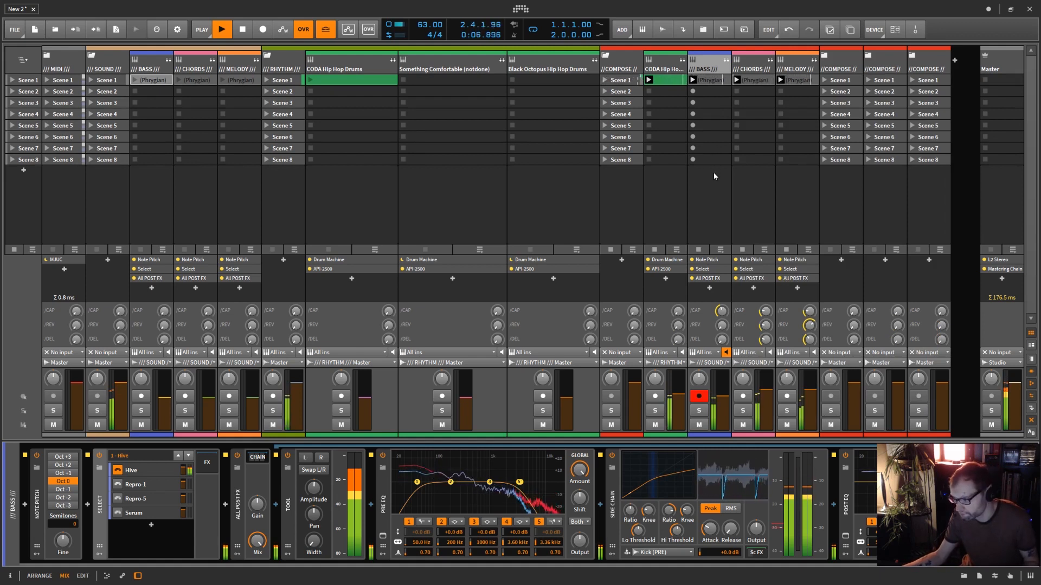
pyautogui.press('space')
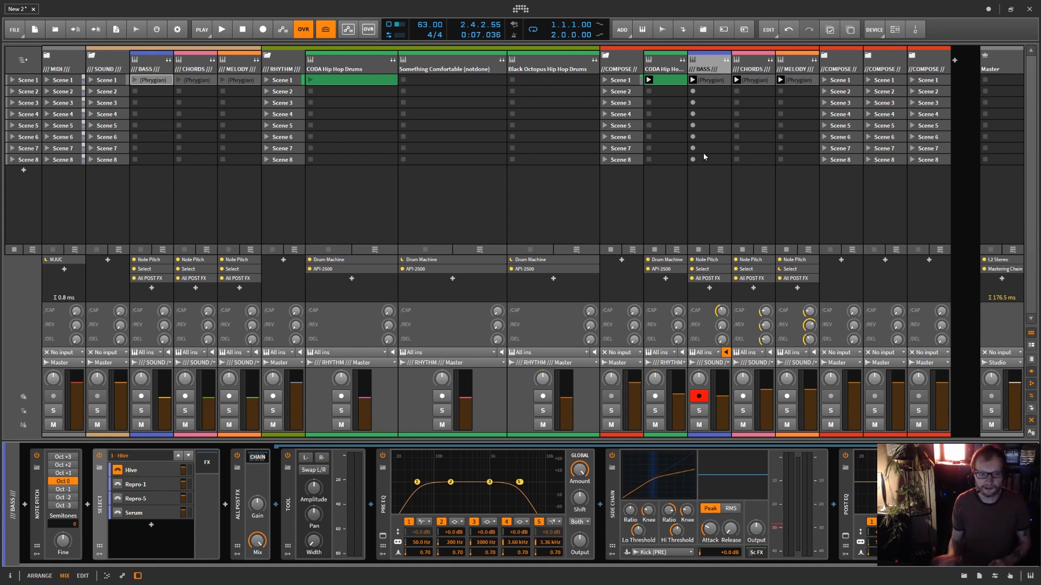
# Show the Hive and Repro-1 layers in the instrument selector of the SOUND group's BASS track.
pyautogui.click(693, 160)
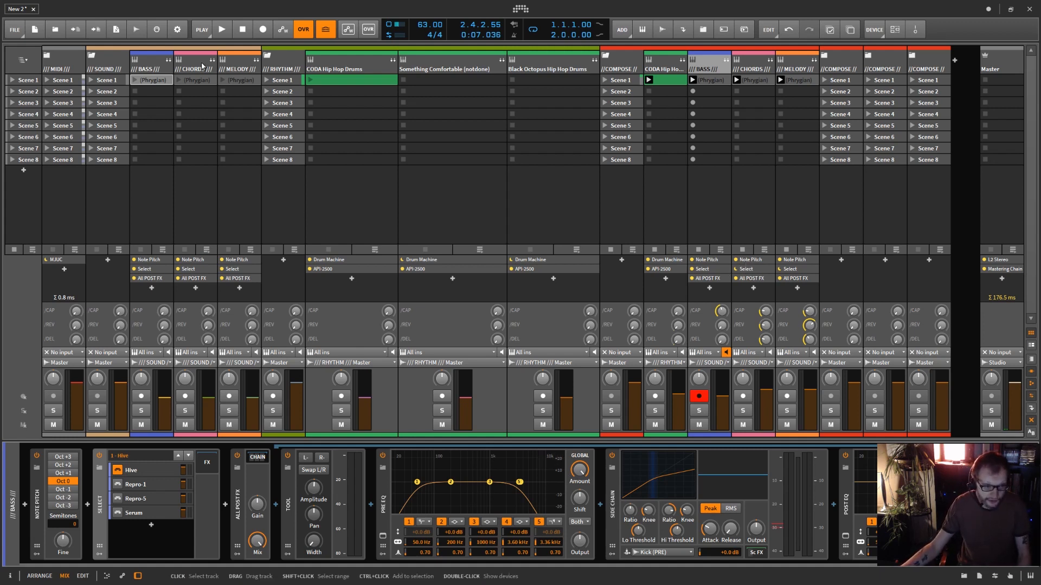
pyautogui.click(156, 67)
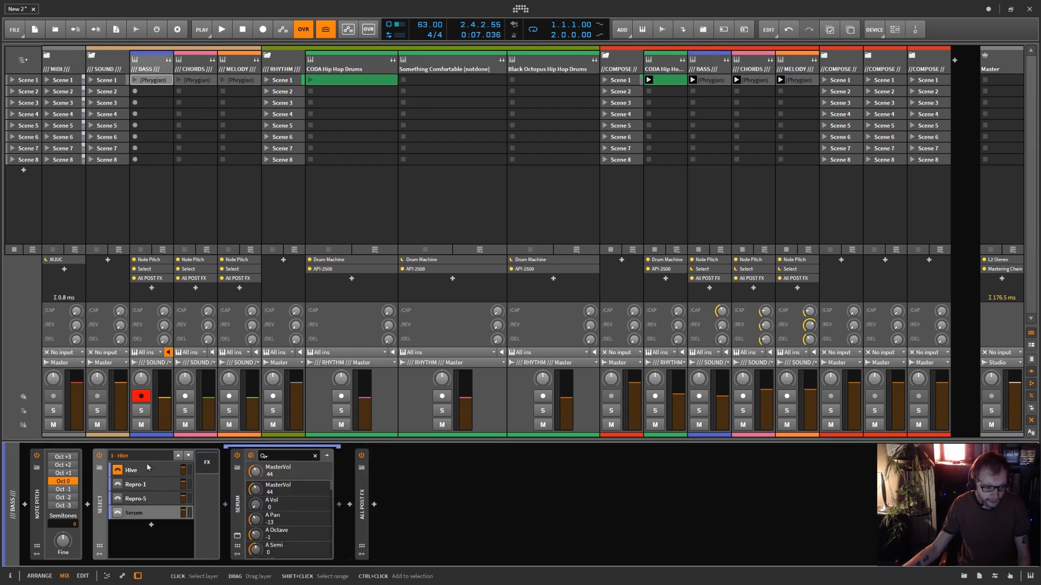
pyautogui.click(129, 476)
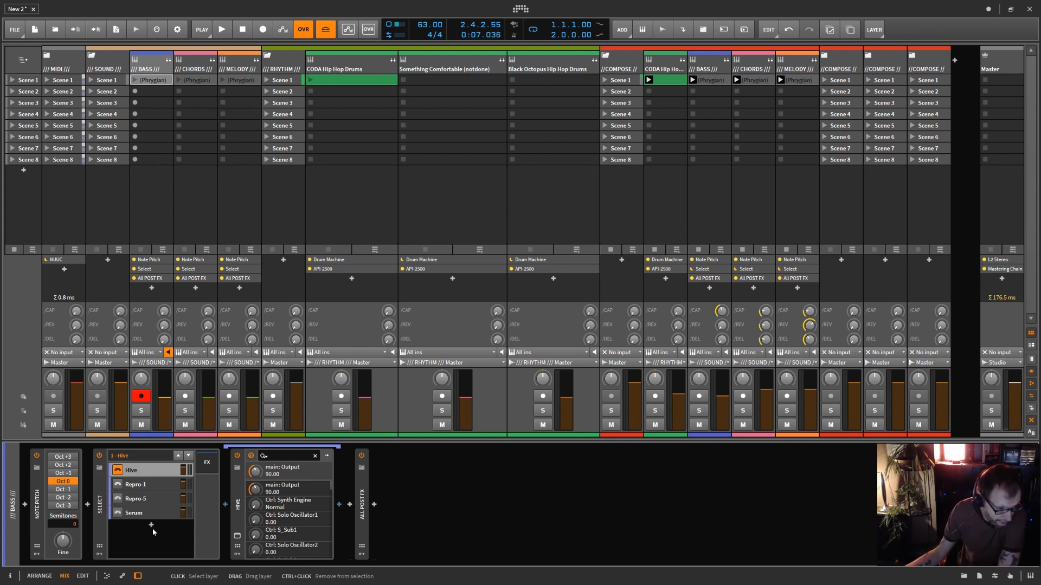
pyautogui.click(142, 487)
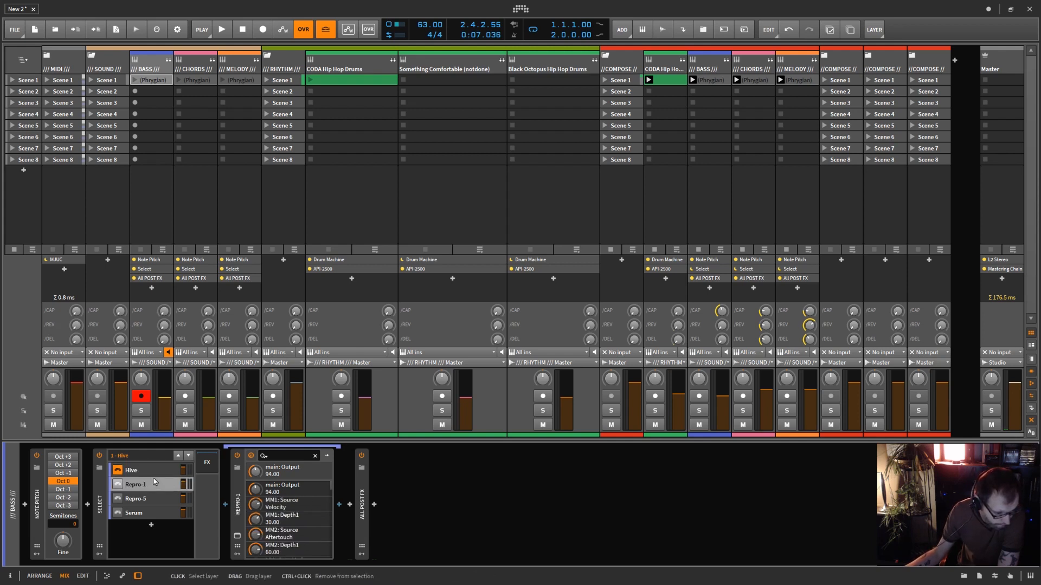
pyautogui.click(156, 472)
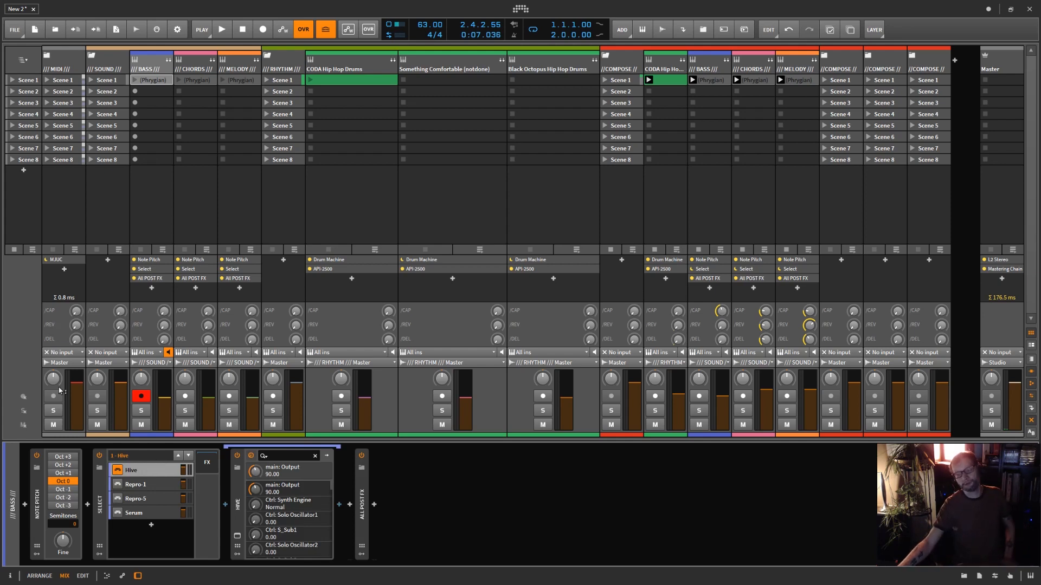
# Unfold the MIDI group, view the Scene 5 clip of H (Aeolian)_A in the note editor with its track selected, and close the editor.
pyautogui.click(47, 55)
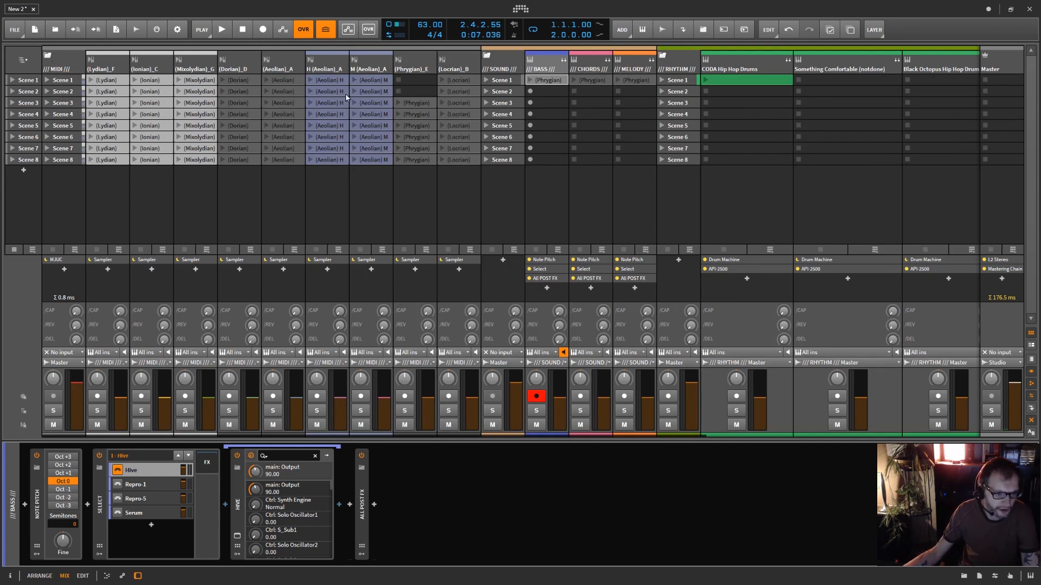
pyautogui.click(327, 125)
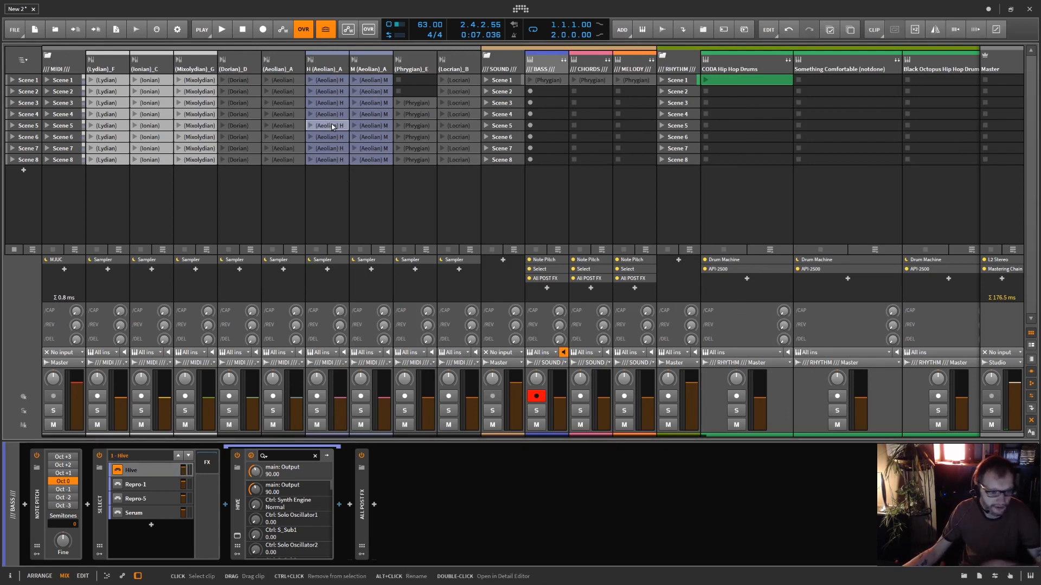
pyautogui.doubleClick(334, 126)
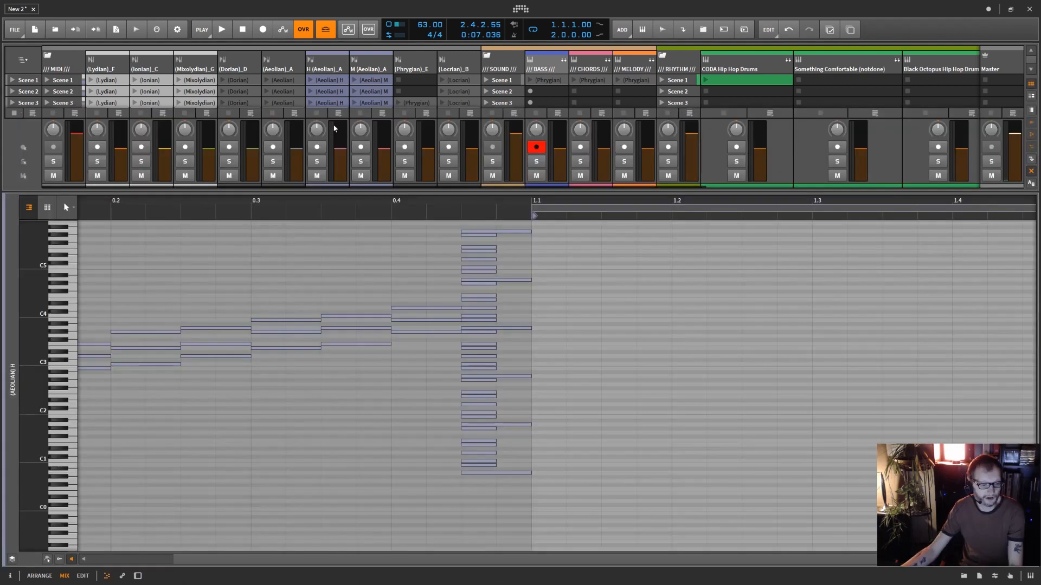
pyautogui.click(337, 72)
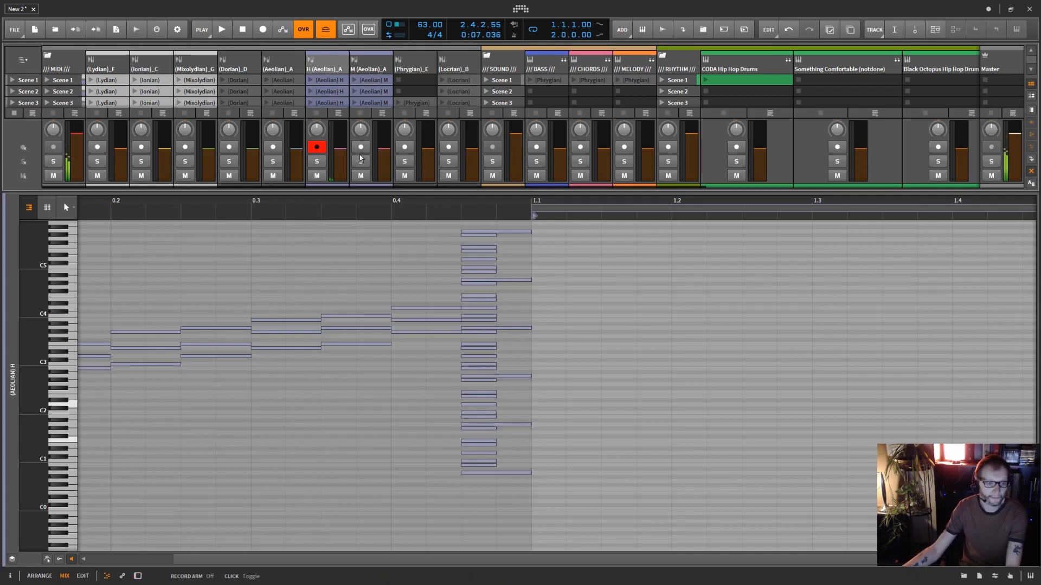
pyautogui.click(367, 190)
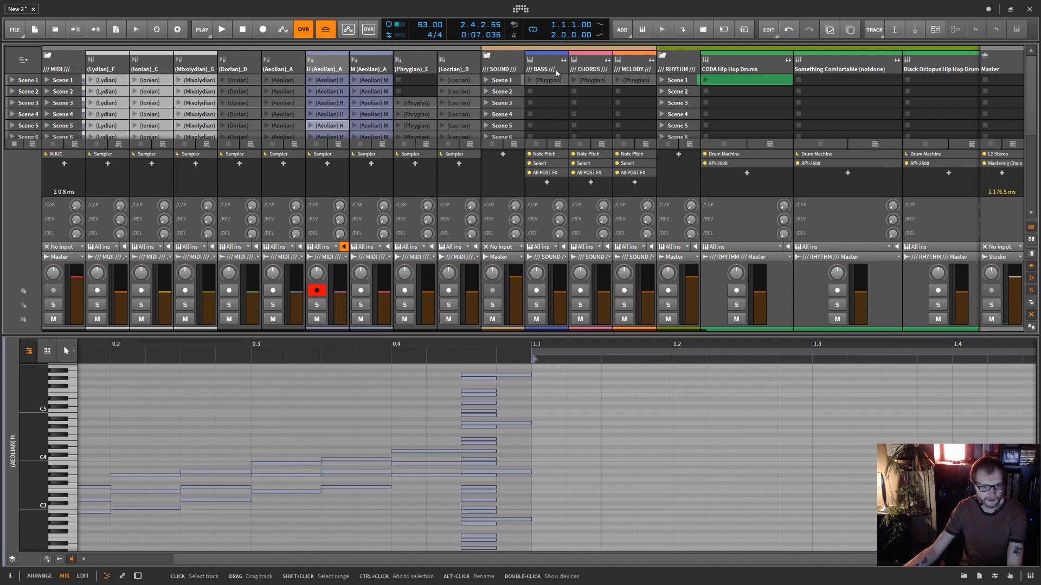
pyautogui.press('e')
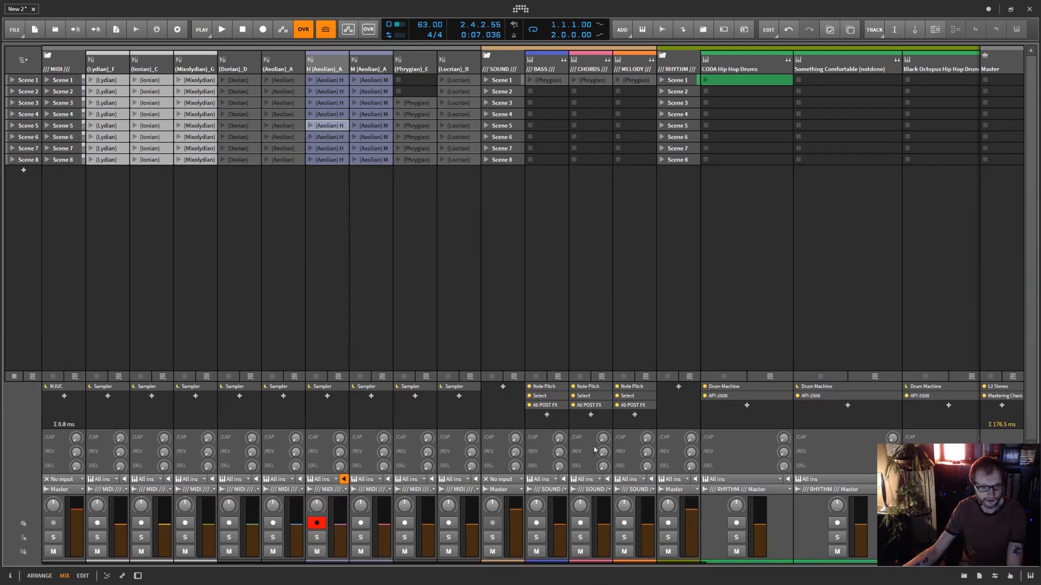
# Show the instrument layers of the SOUND group's BASS, CHORDS and MELODY tracks in turn, and fold the SOUND and MIDI groups.
pyautogui.click(541, 69)
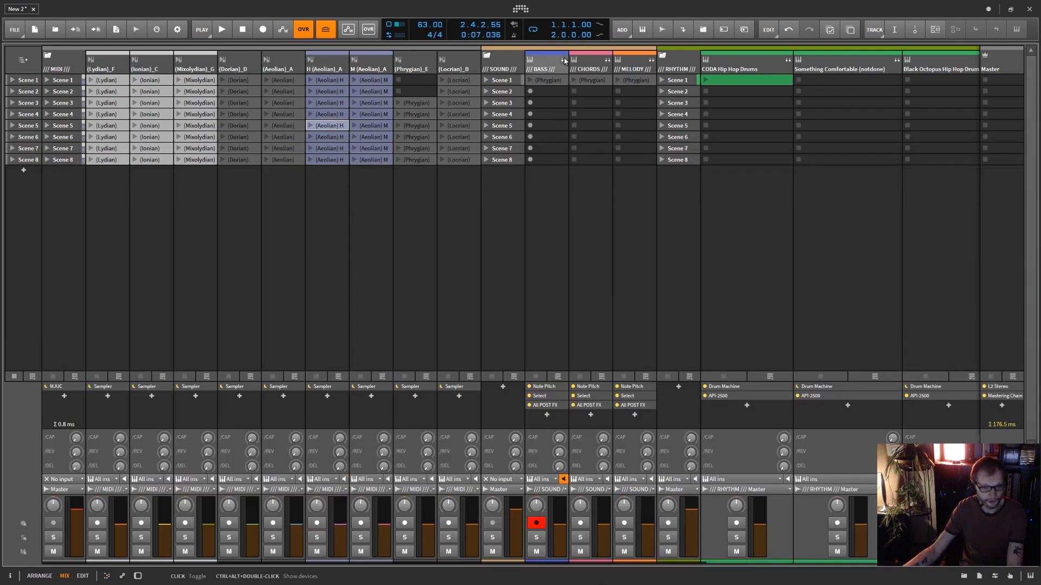
pyautogui.click(563, 59)
pyautogui.click(584, 83)
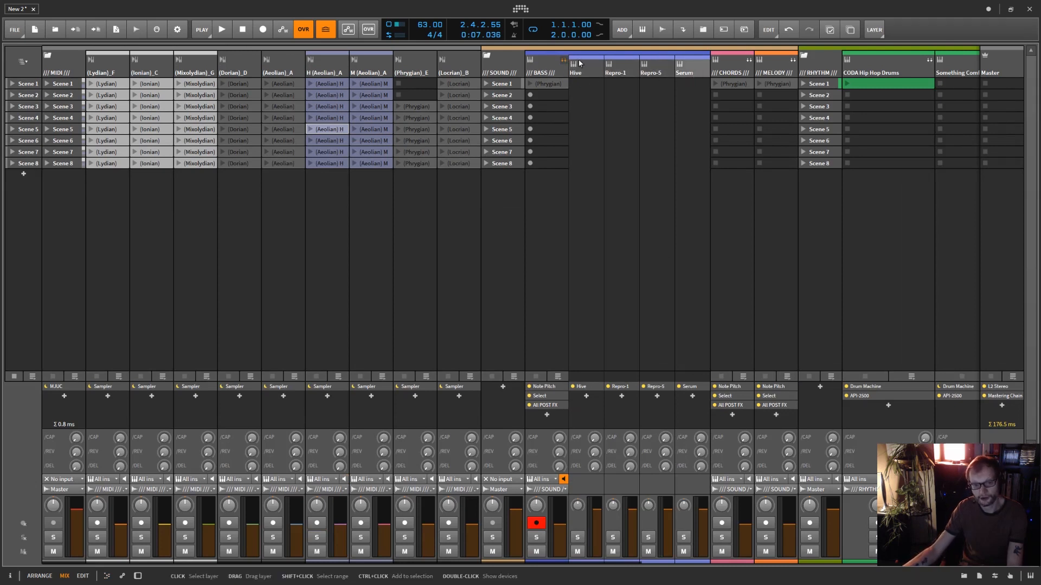
pyautogui.click(563, 60)
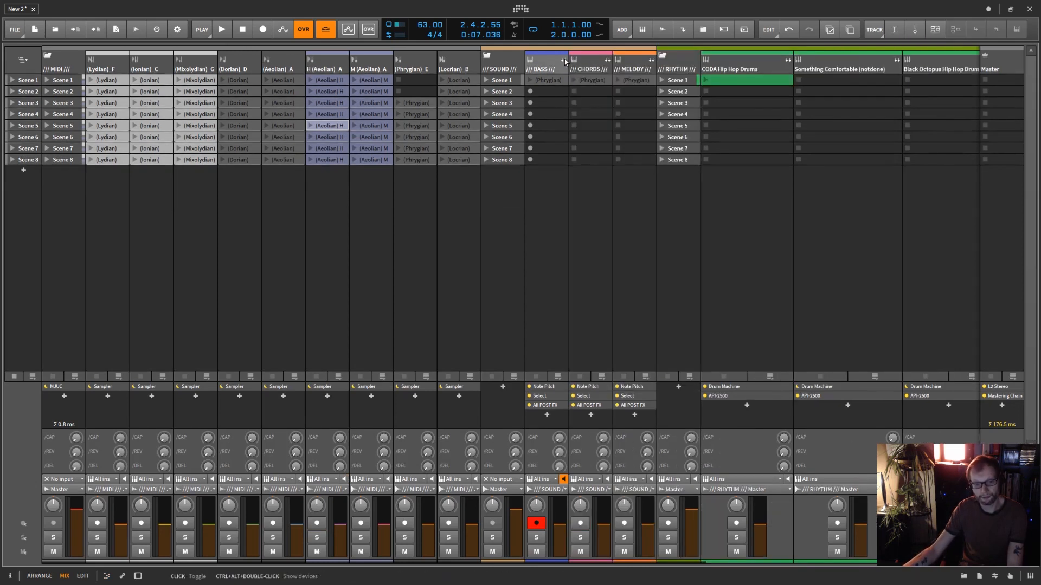
pyautogui.click(607, 60)
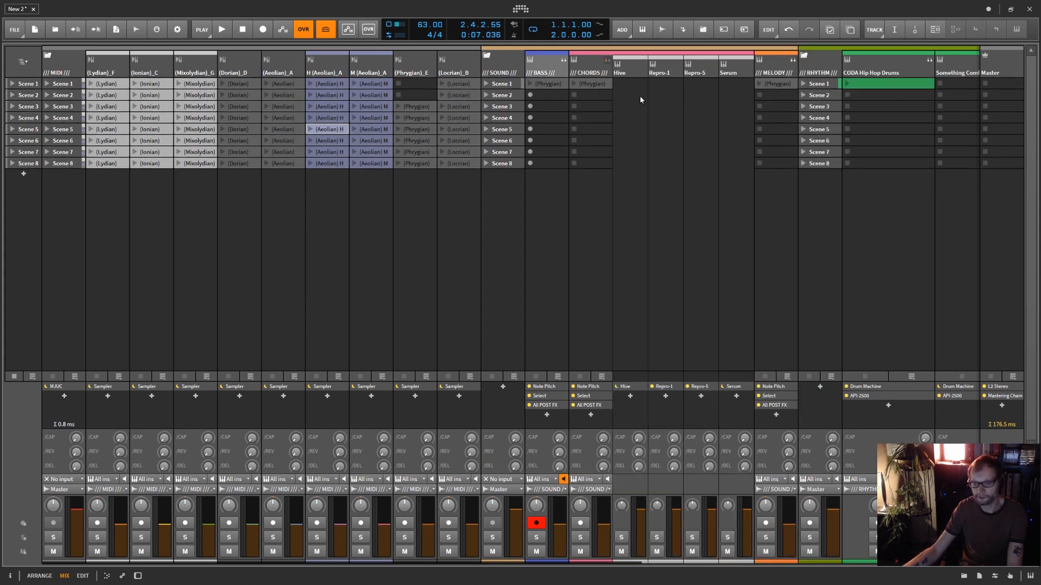
pyautogui.click(607, 61)
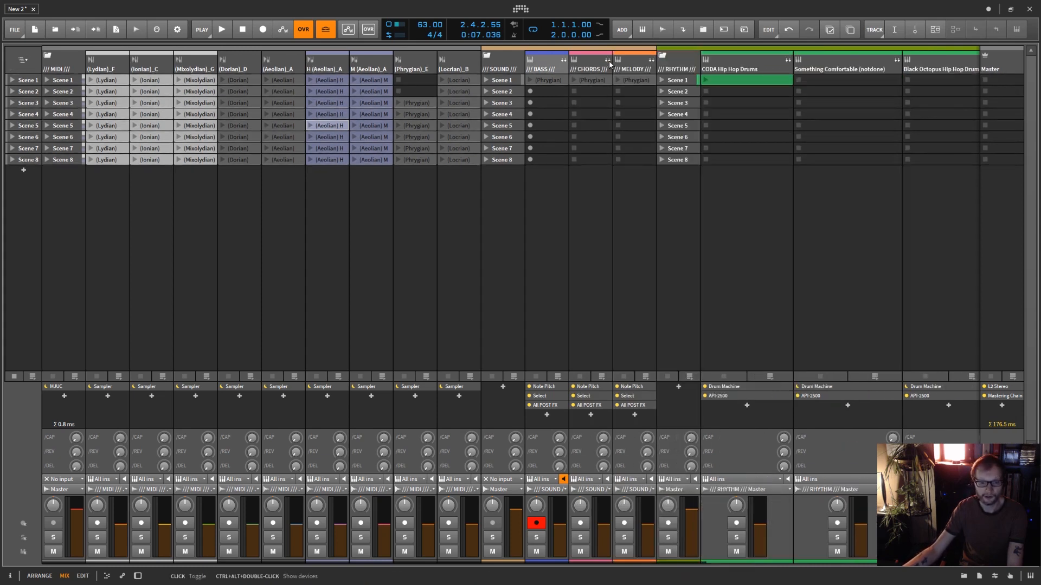
pyautogui.click(652, 60)
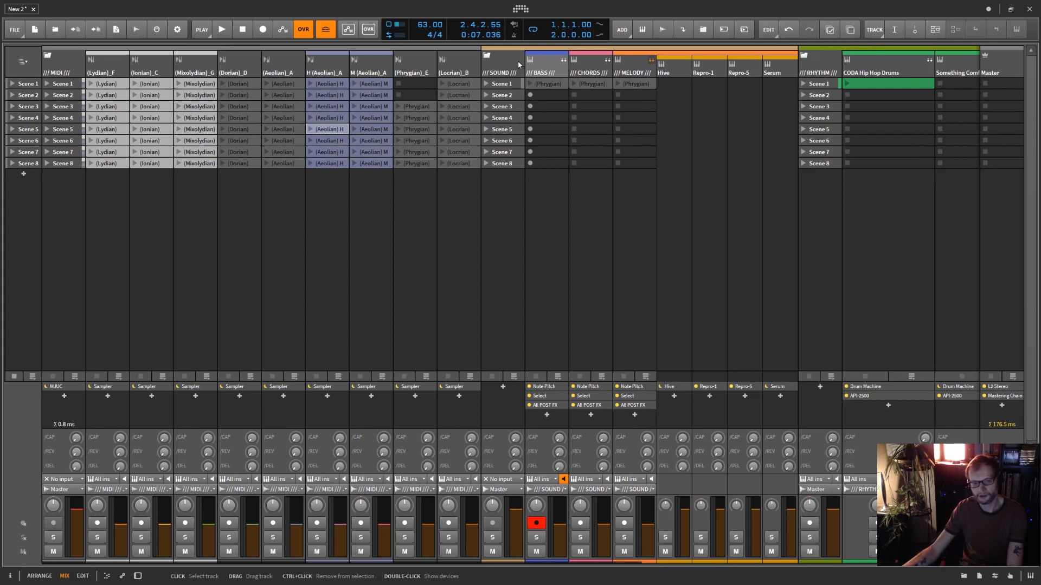
pyautogui.click(487, 56)
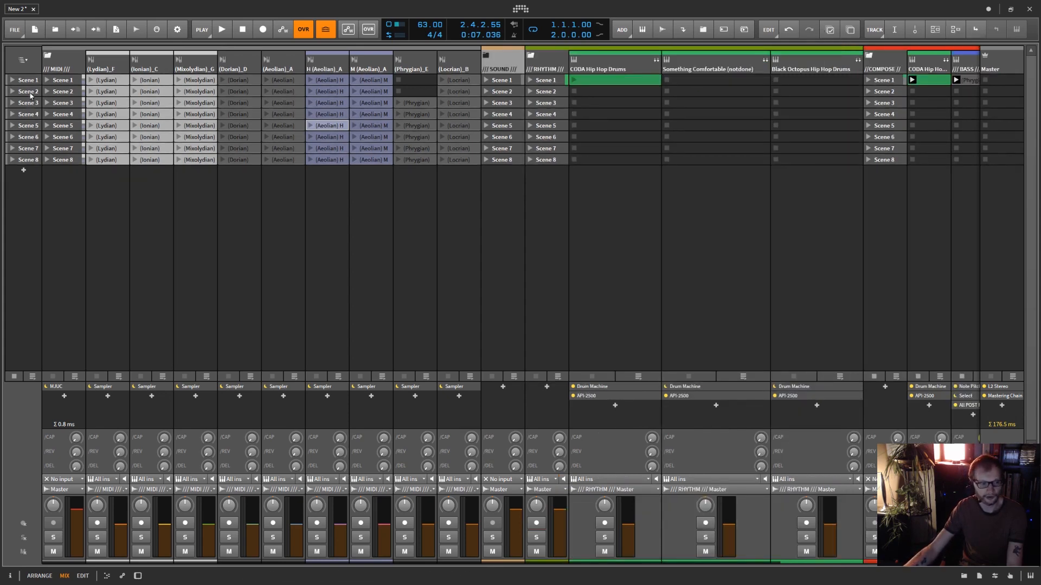
pyautogui.click(47, 55)
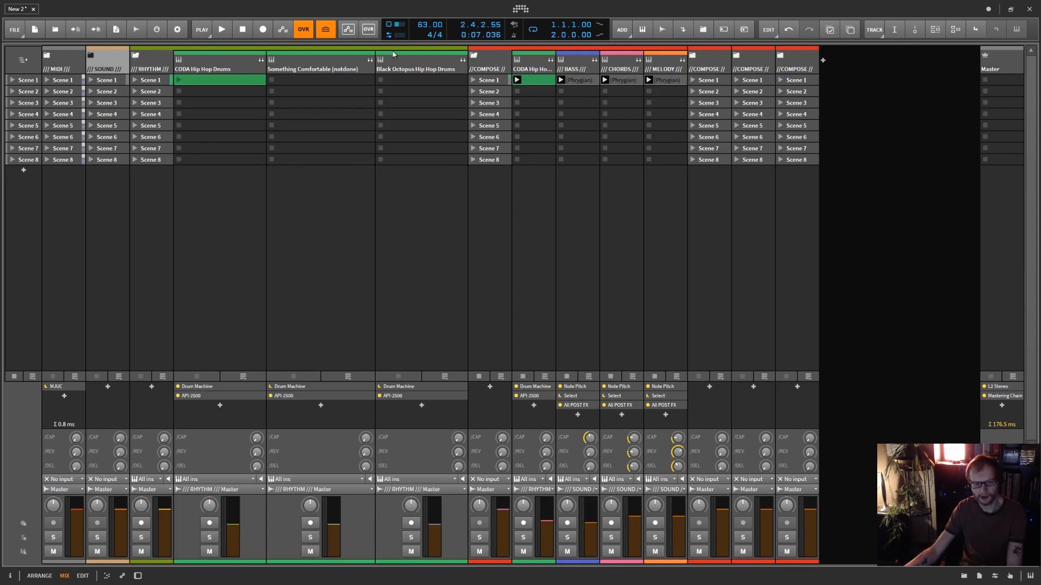
# Show the devices of Something Comfortable (notdone) and the drum pad channels of CODA Hip Hop Drums in the RHYTHM group.
pyautogui.doubleClick(309, 72)
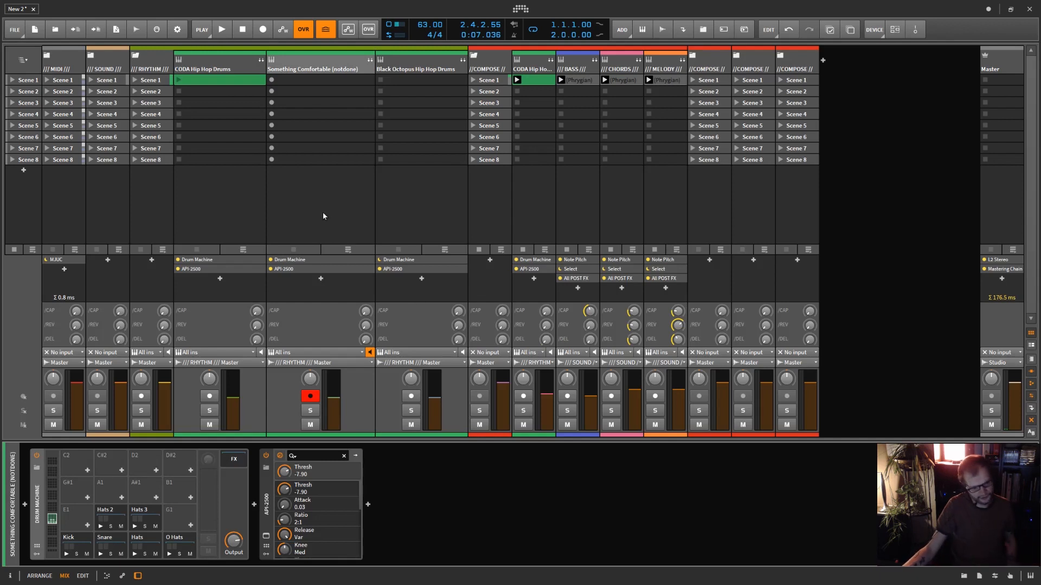
pyautogui.click(260, 60)
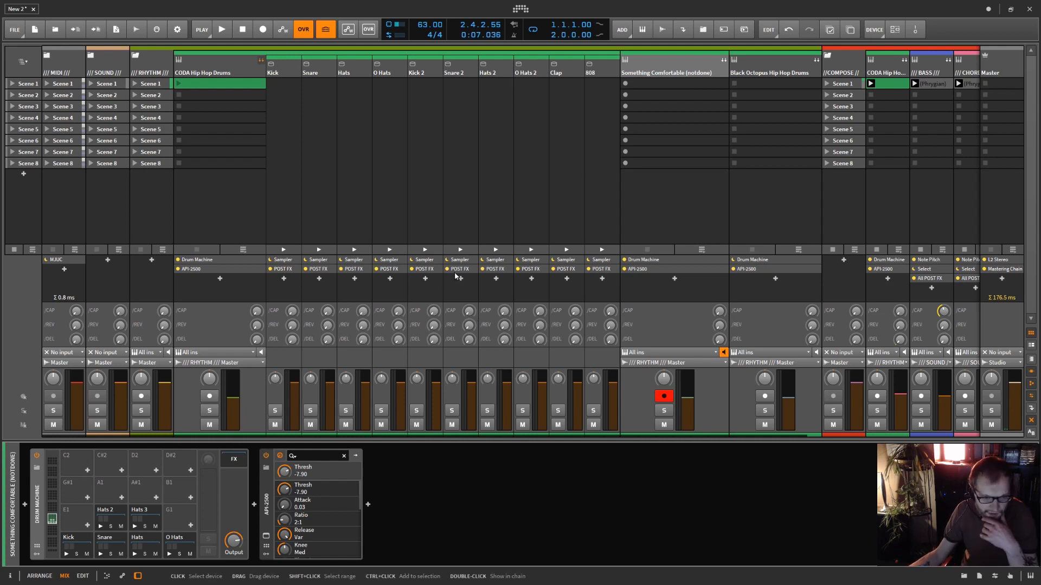
pyautogui.click(261, 60)
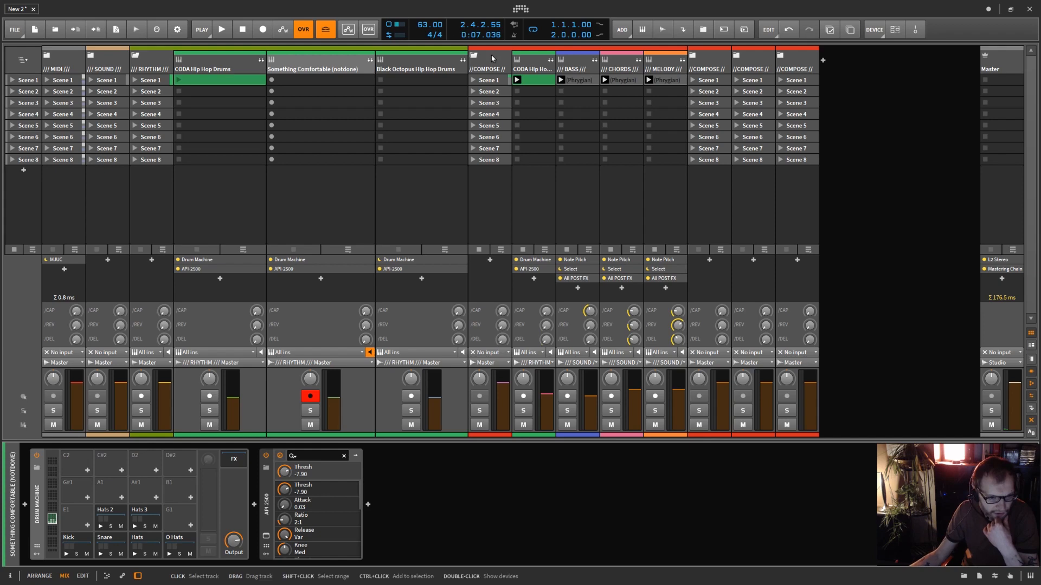
pyautogui.click(262, 61)
pyautogui.click(262, 60)
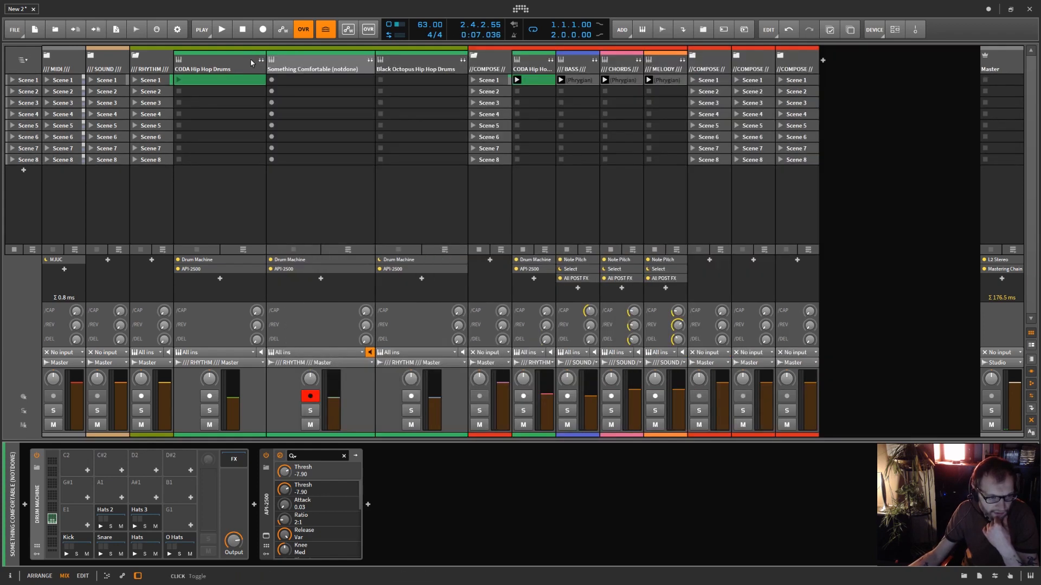
pyautogui.click(136, 57)
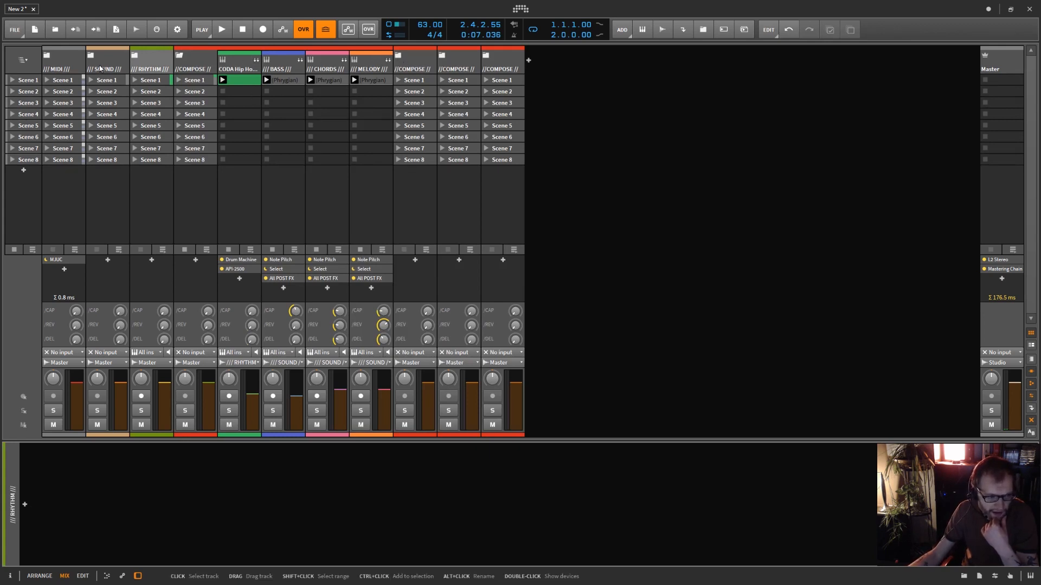
pyautogui.click(136, 56)
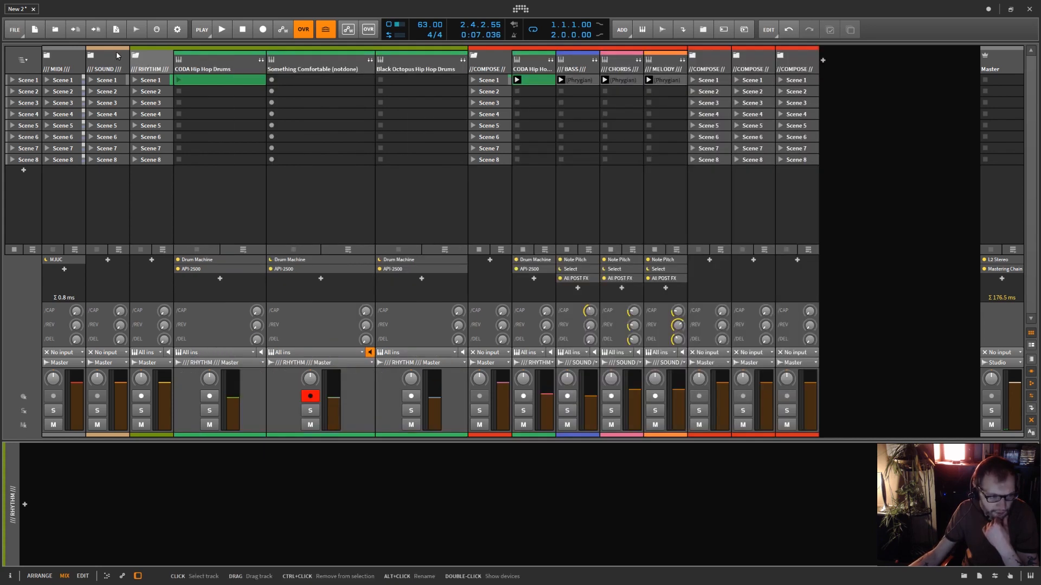
# Unfold the SOUND and MIDI groups to show their tracks, and fold them again along with the RHYTHM group.
pyautogui.click(91, 55)
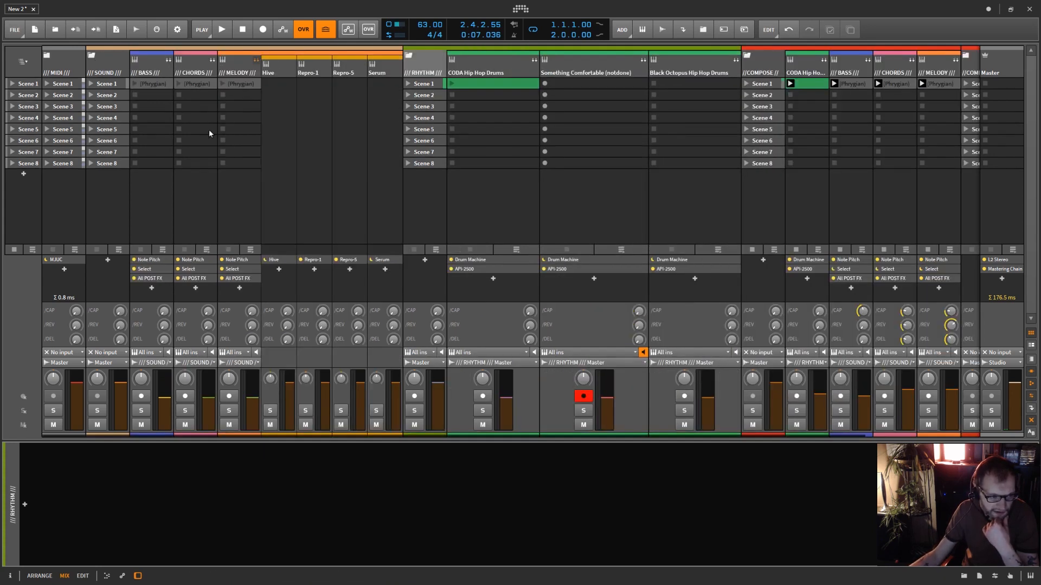
pyautogui.click(47, 55)
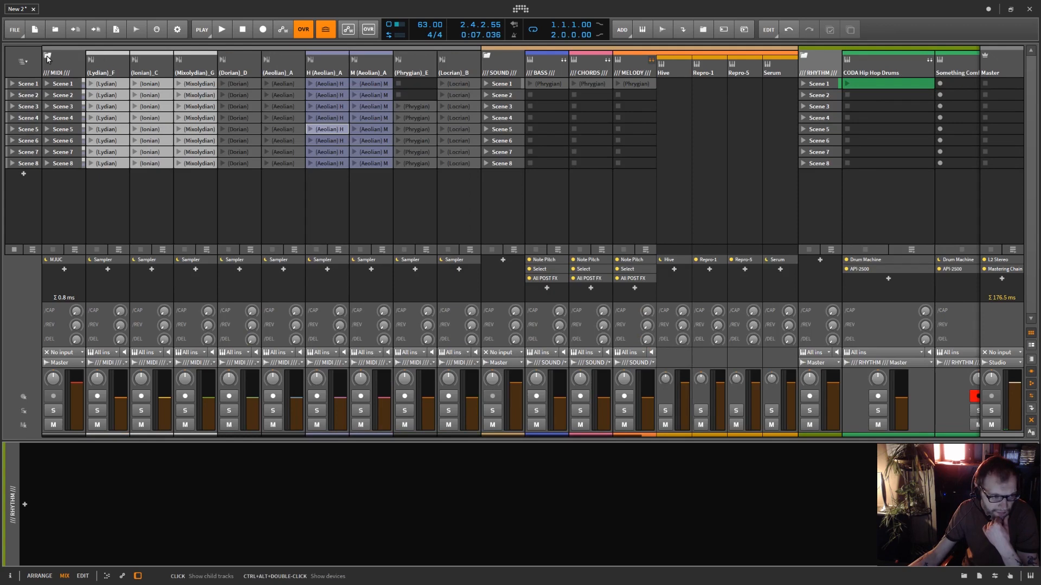
pyautogui.click(47, 56)
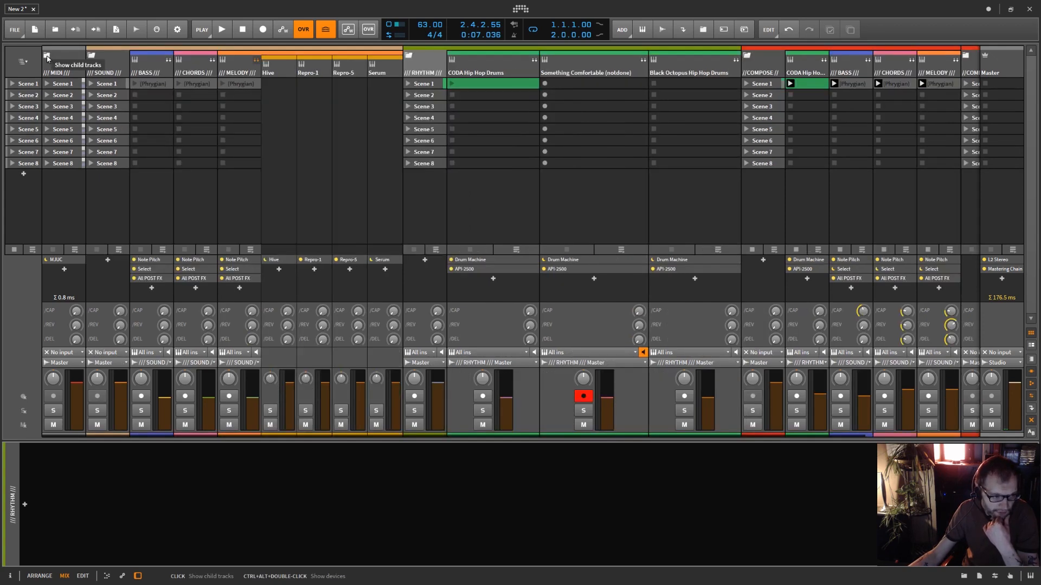
pyautogui.click(91, 56)
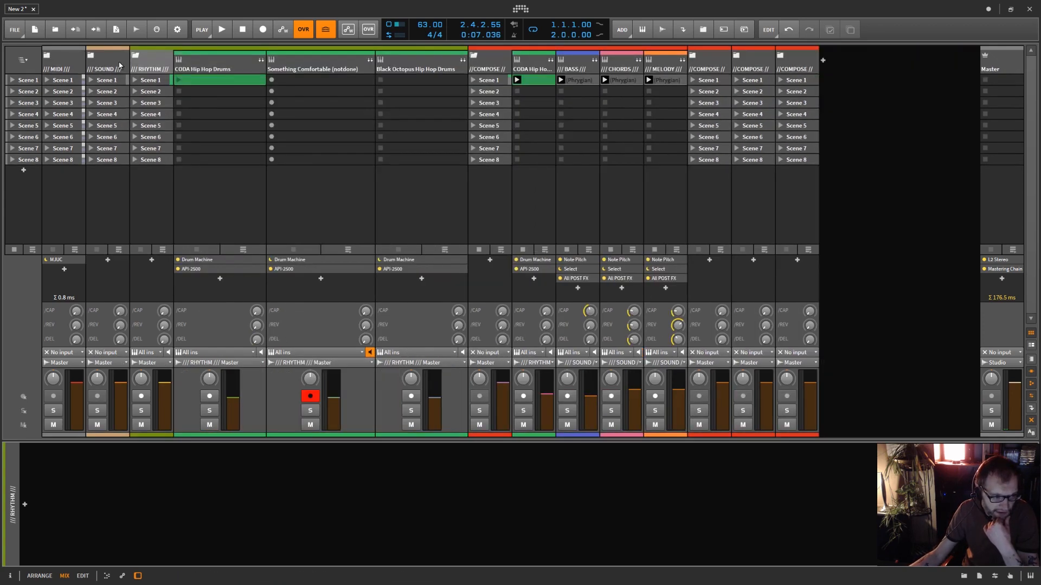
pyautogui.click(135, 56)
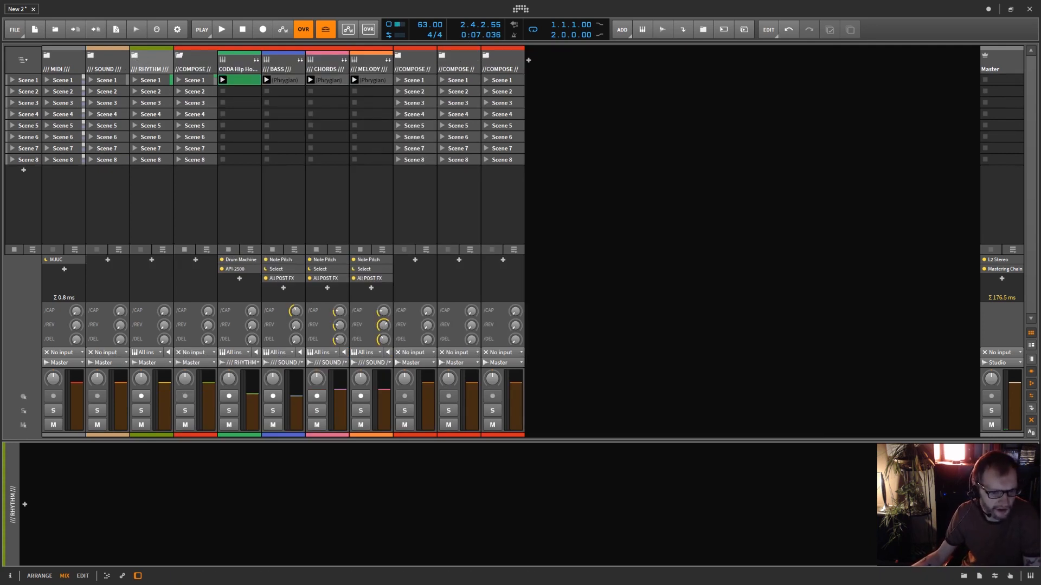
# Show the arranger timeline without the clip launcher in the Arrange view, and return to the Mix view.
pyautogui.click(40, 575)
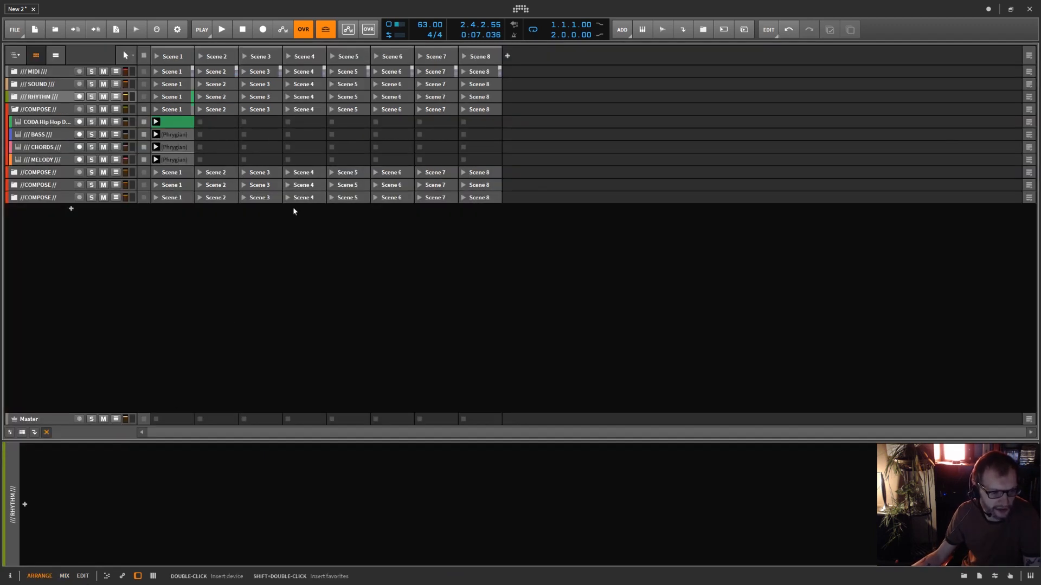
pyautogui.click(55, 55)
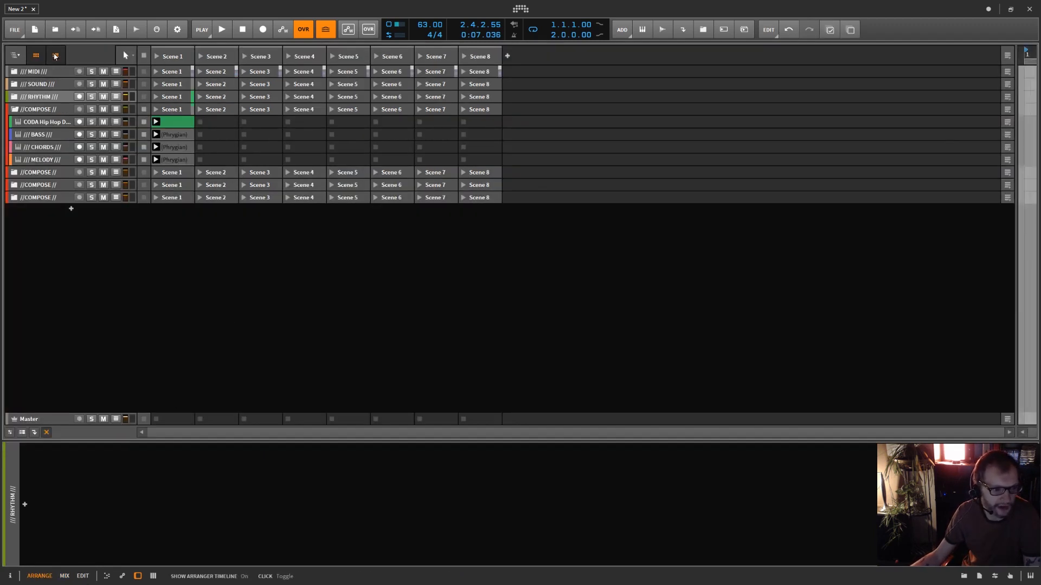
pyautogui.click(36, 55)
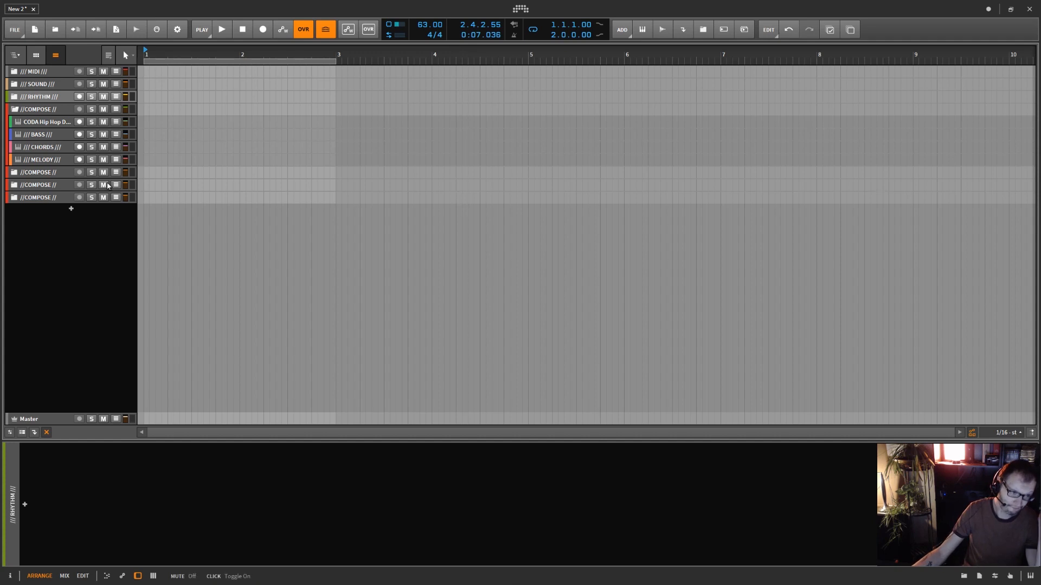
pyautogui.click(65, 576)
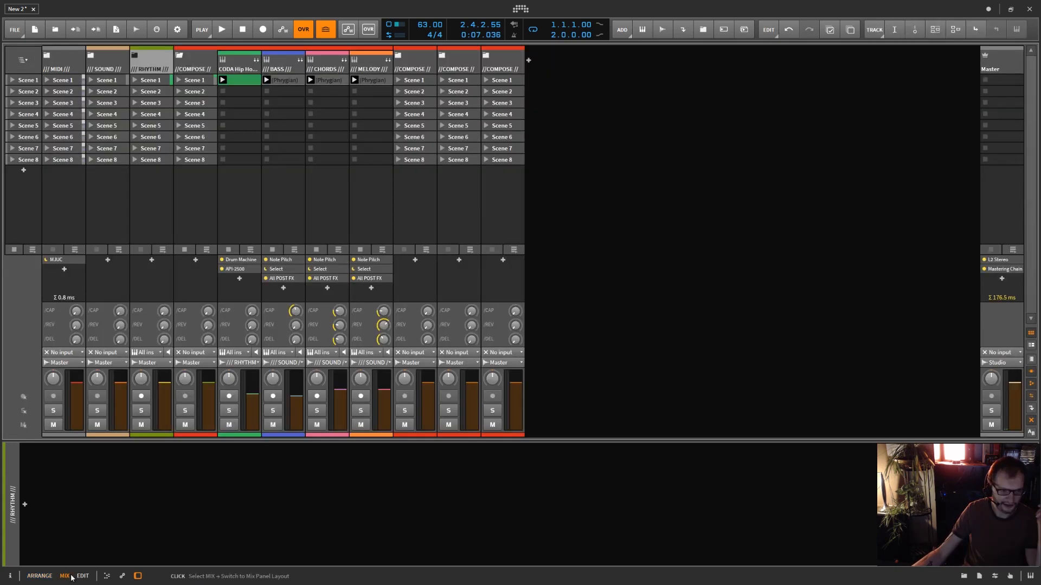
# Unfold the SOUND group and show the Repro-1 and Repro-5 layers in the BASS track's instrument selector.
pyautogui.click(91, 55)
pyautogui.click(165, 62)
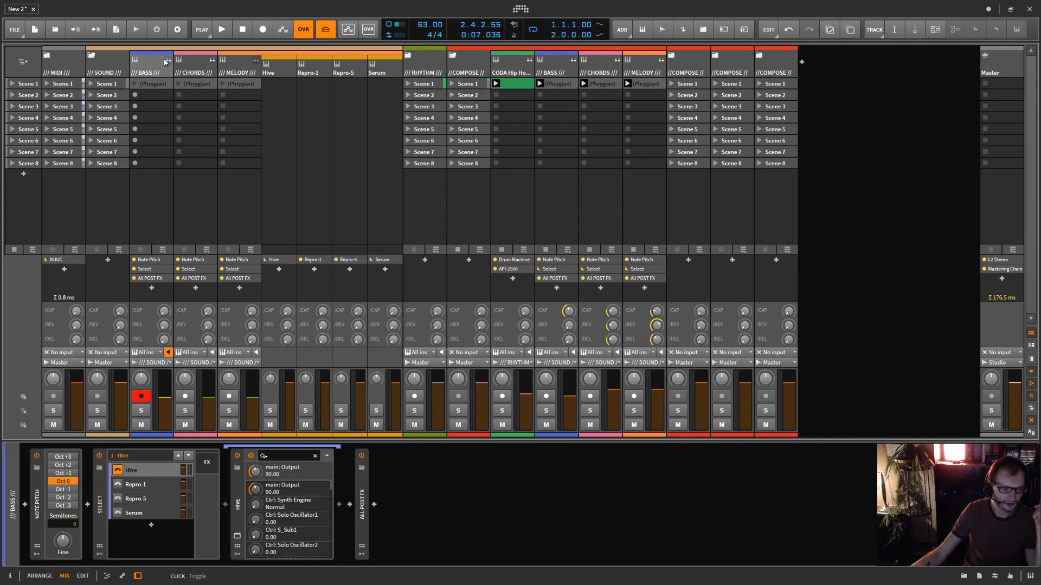
pyautogui.click(102, 516)
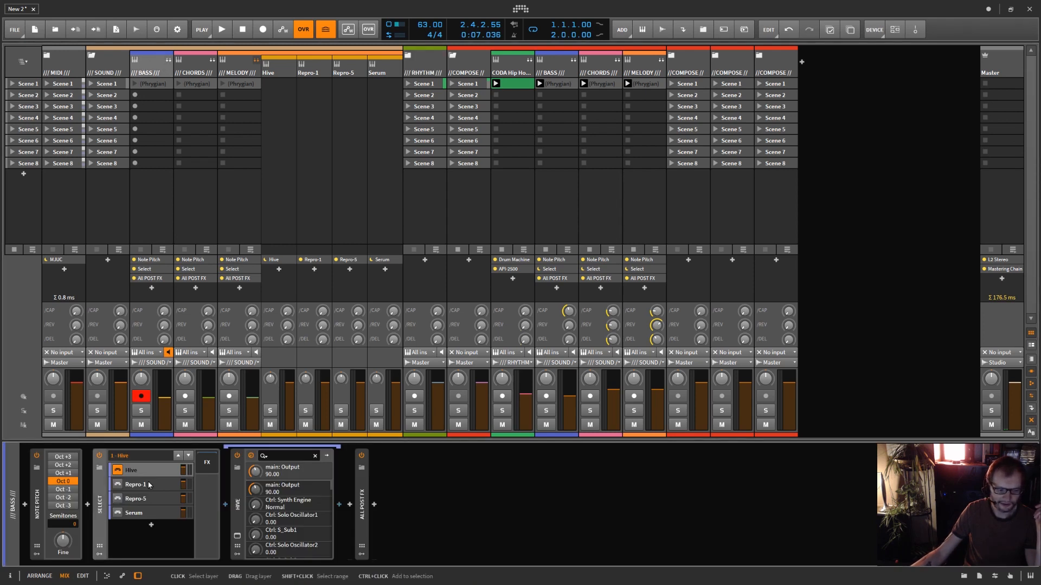
pyautogui.click(147, 485)
pyautogui.click(149, 498)
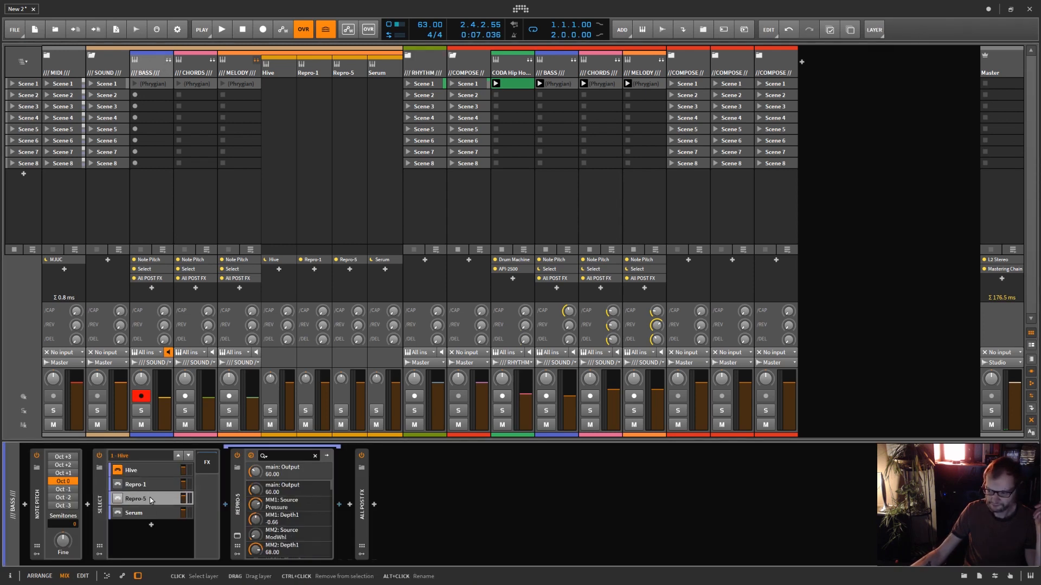
# Switch the BASS selector's active layer through Repro-5 and Hive to Serum, and show the Serum layer's device.
pyautogui.click(118, 502)
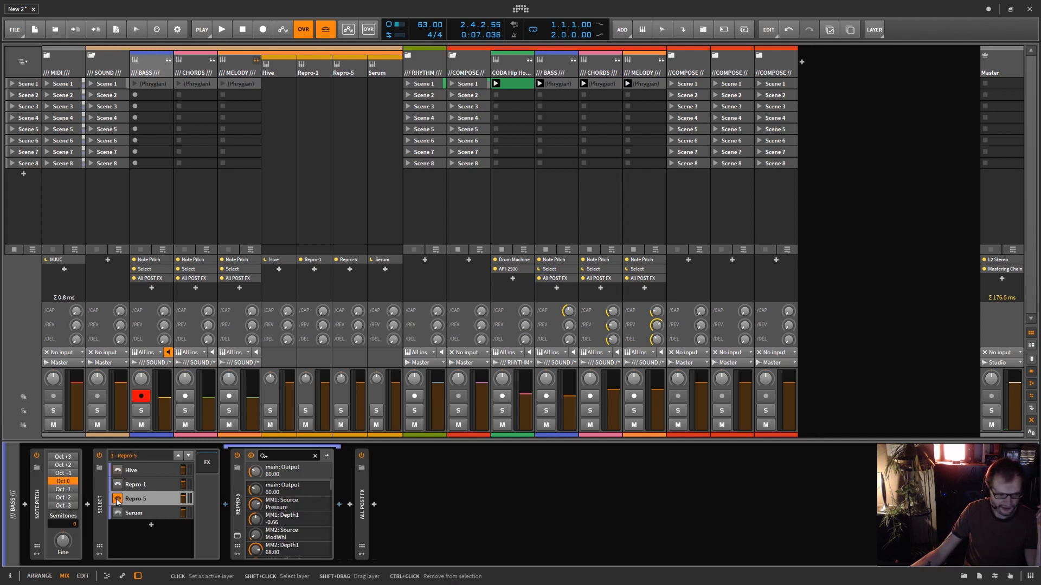
pyautogui.click(118, 470)
pyautogui.click(119, 512)
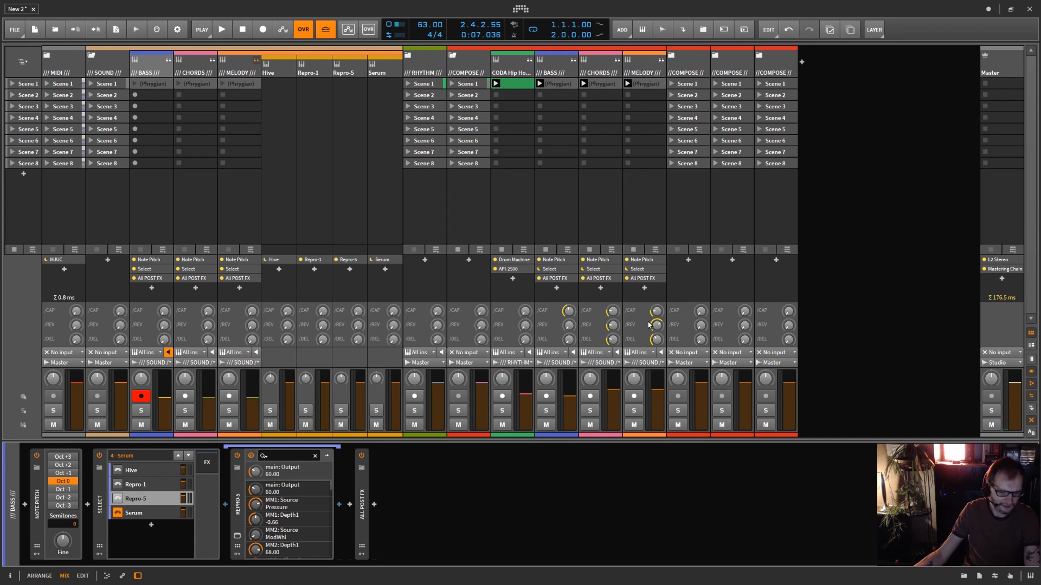
pyautogui.click(148, 484)
pyautogui.click(141, 515)
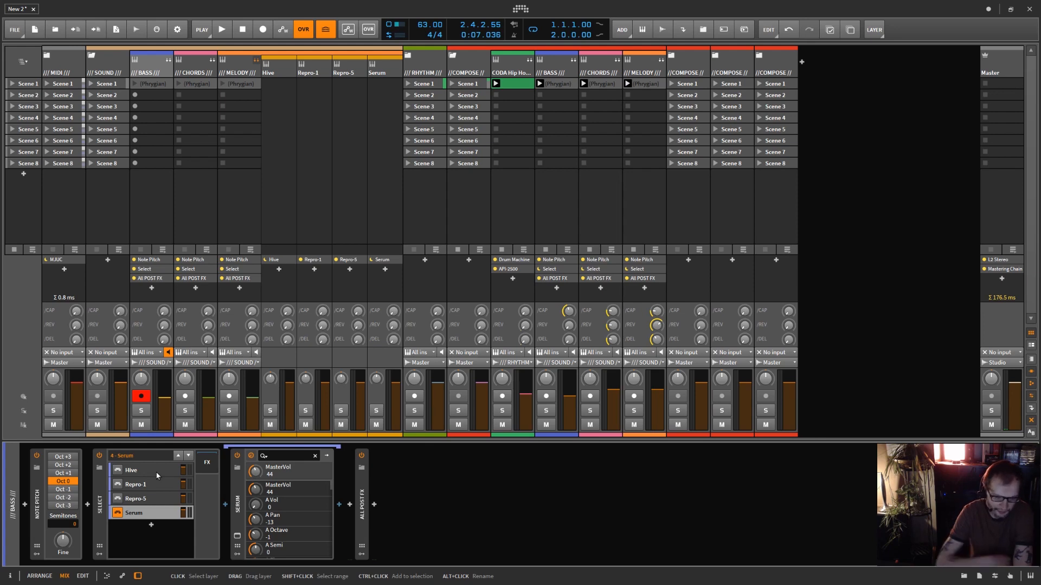
# Browse the audio effect devices and presets available after All POST FX on the BASS track, and close the browser without inserting anything.
pyautogui.click(374, 504)
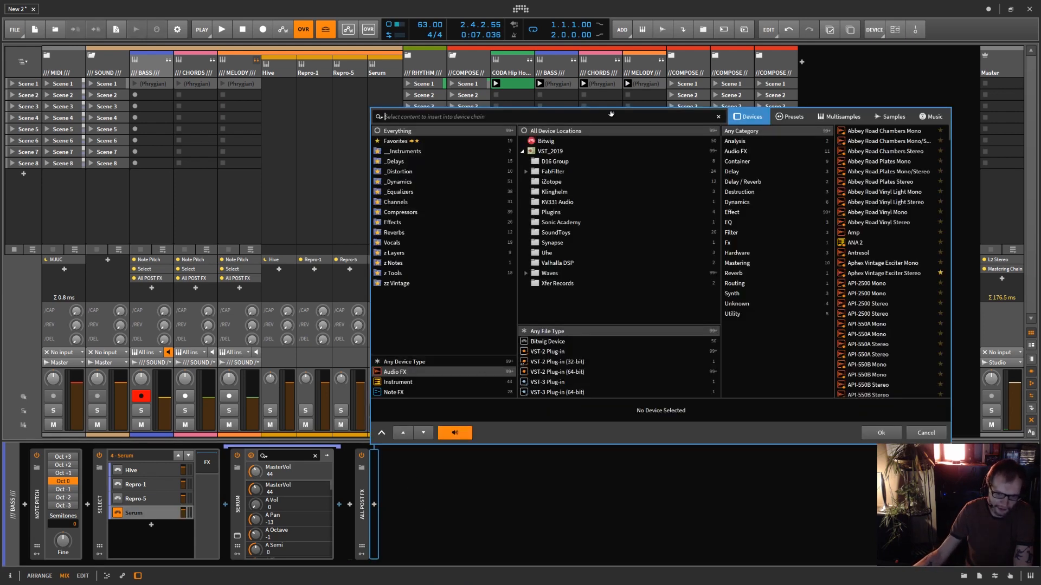
pyautogui.moveTo(716, 441); pyautogui.dragTo(450, 522)
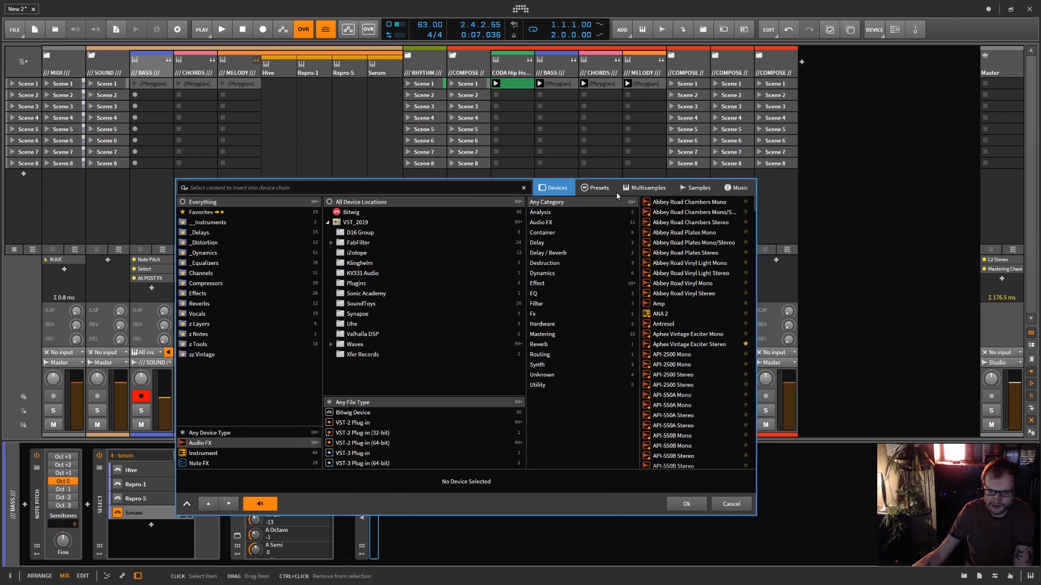
pyautogui.click(598, 190)
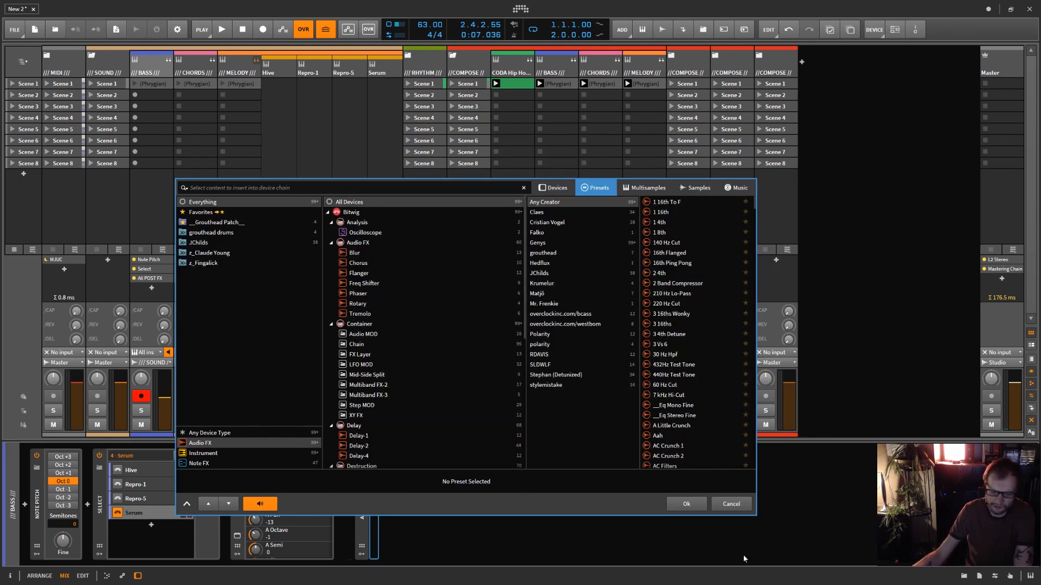
pyautogui.click(743, 505)
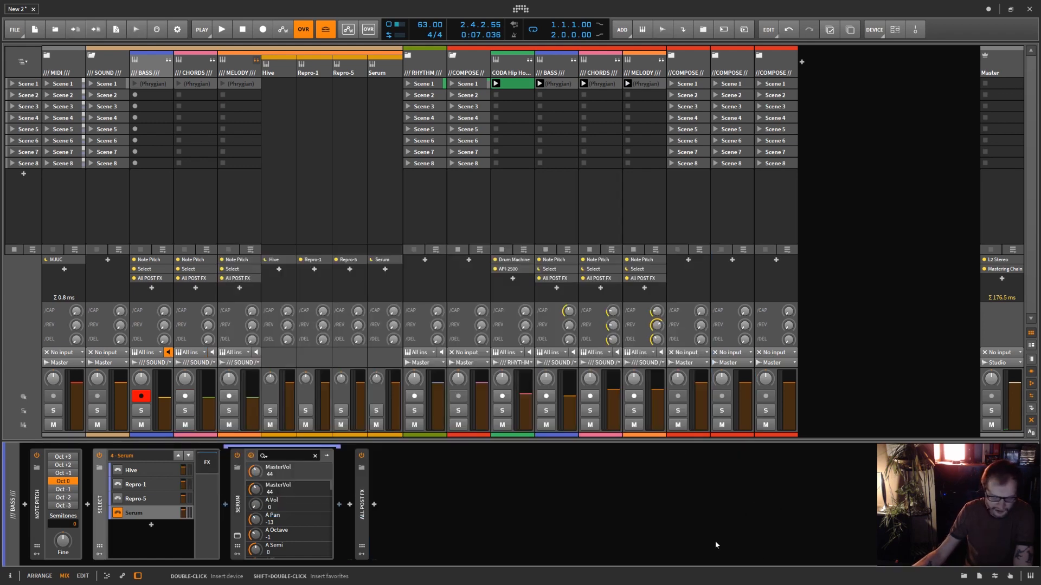